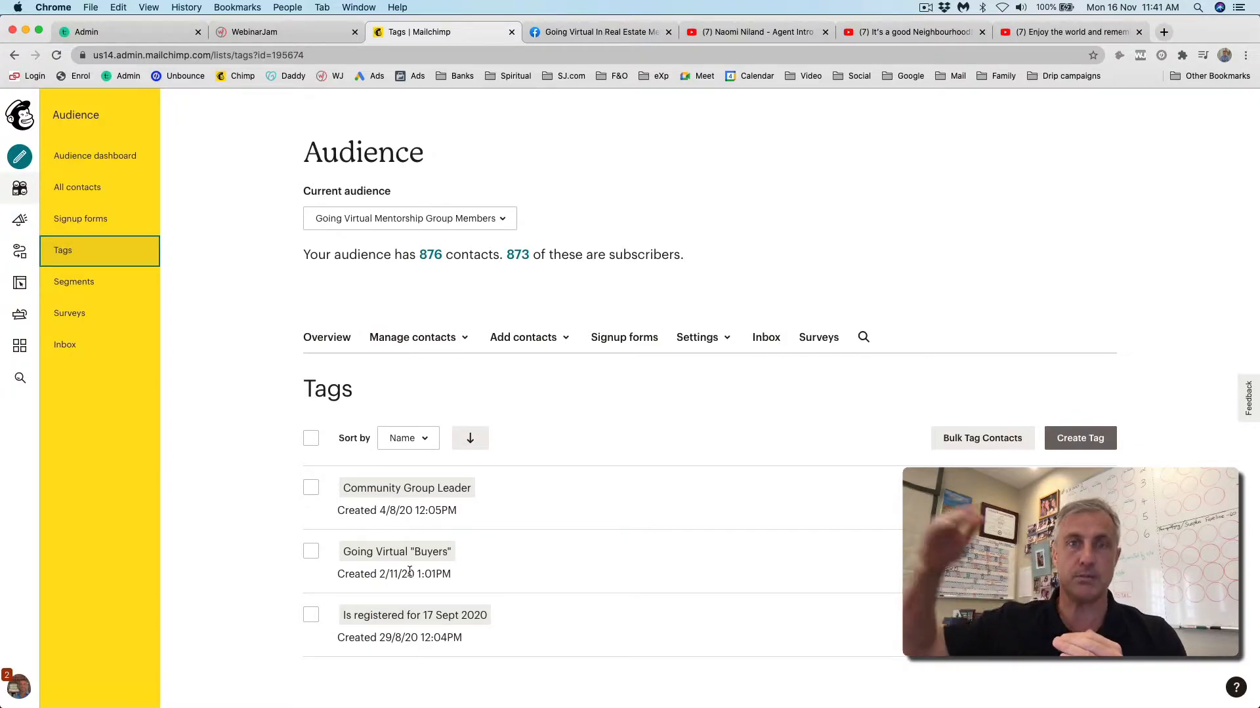
# - Scroll up the Tags page to see the audience's three tags
pyautogui.scroll(1, 573, 581)
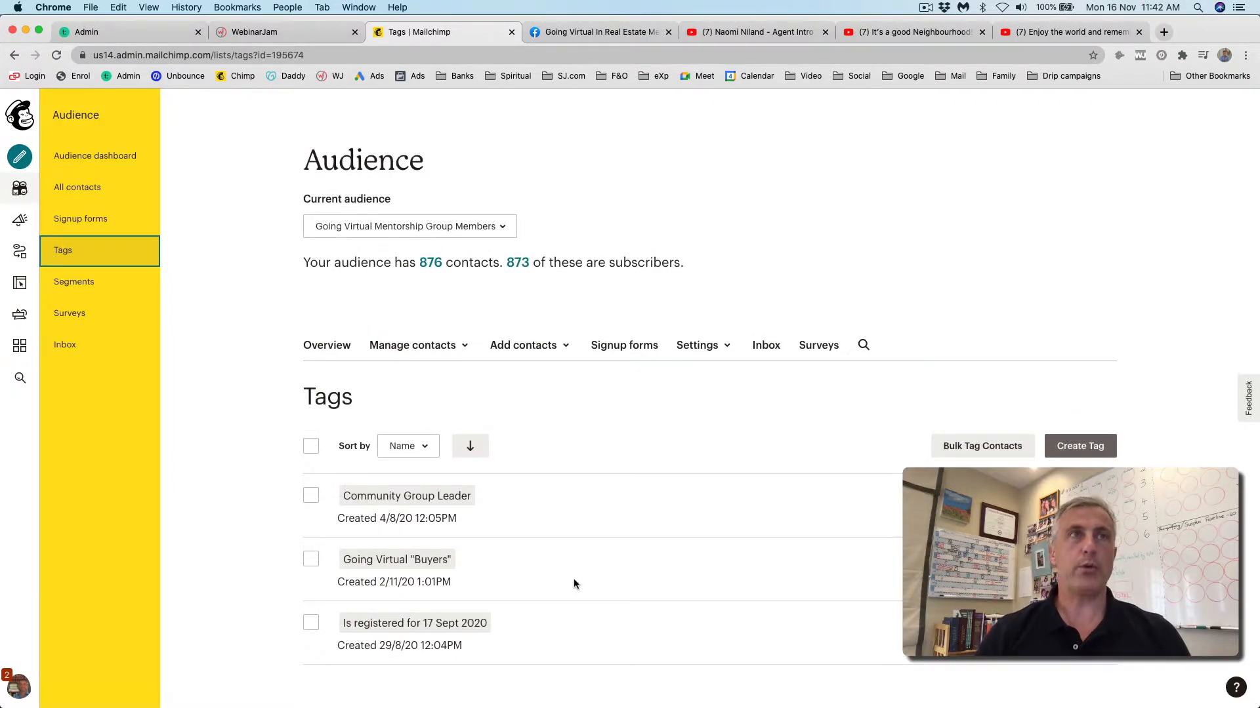
# - Start a new automated email using the 'Email subscribers when they're tagged' option
pyautogui.click(20, 157)
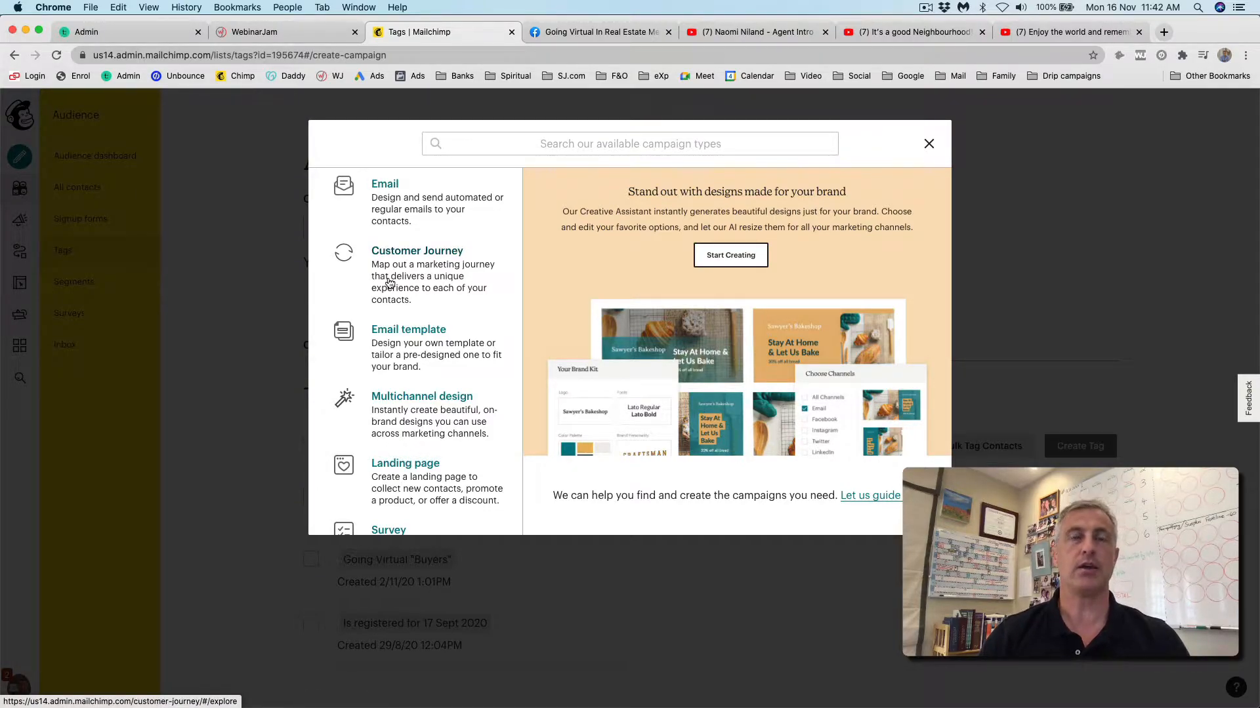
pyautogui.click(385, 186)
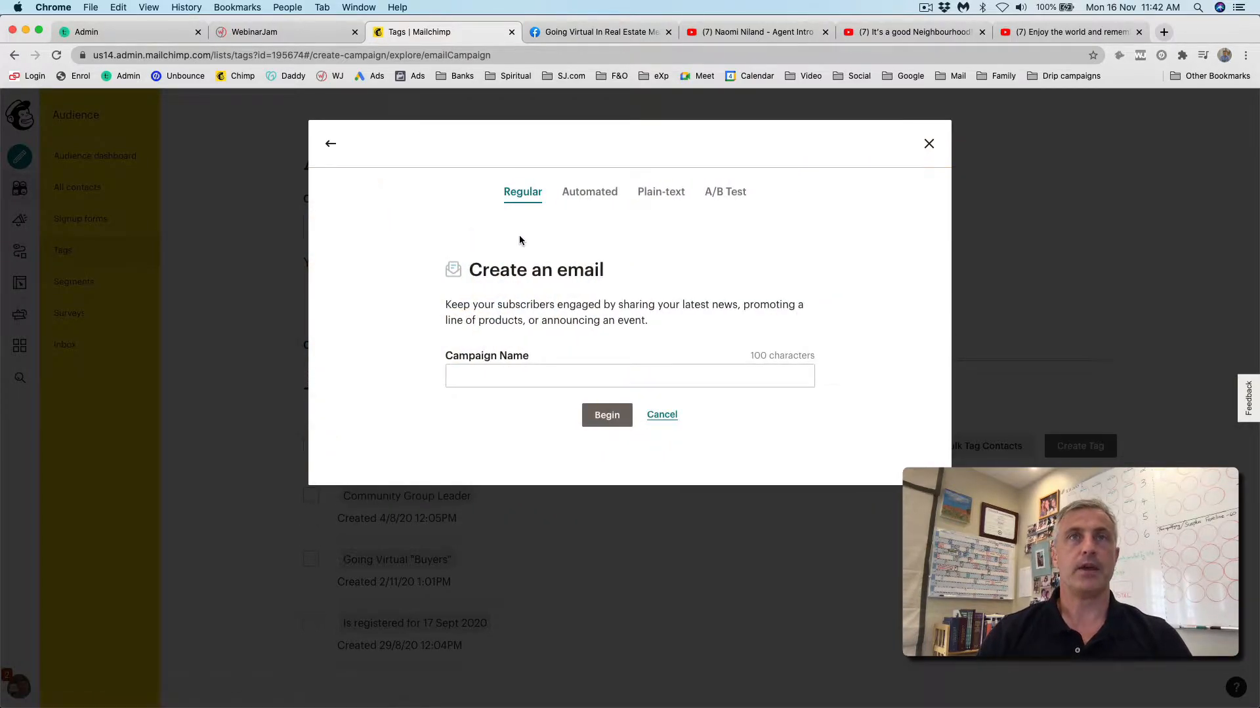
pyautogui.click(588, 192)
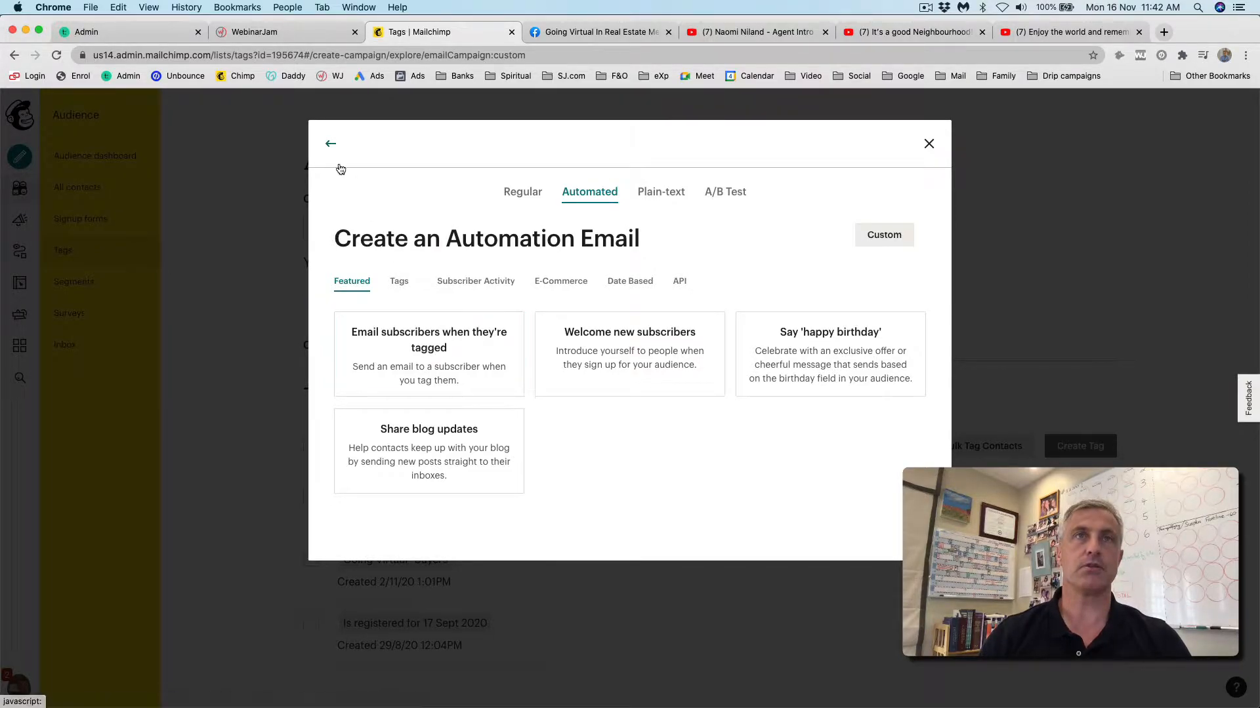
pyautogui.click(329, 144)
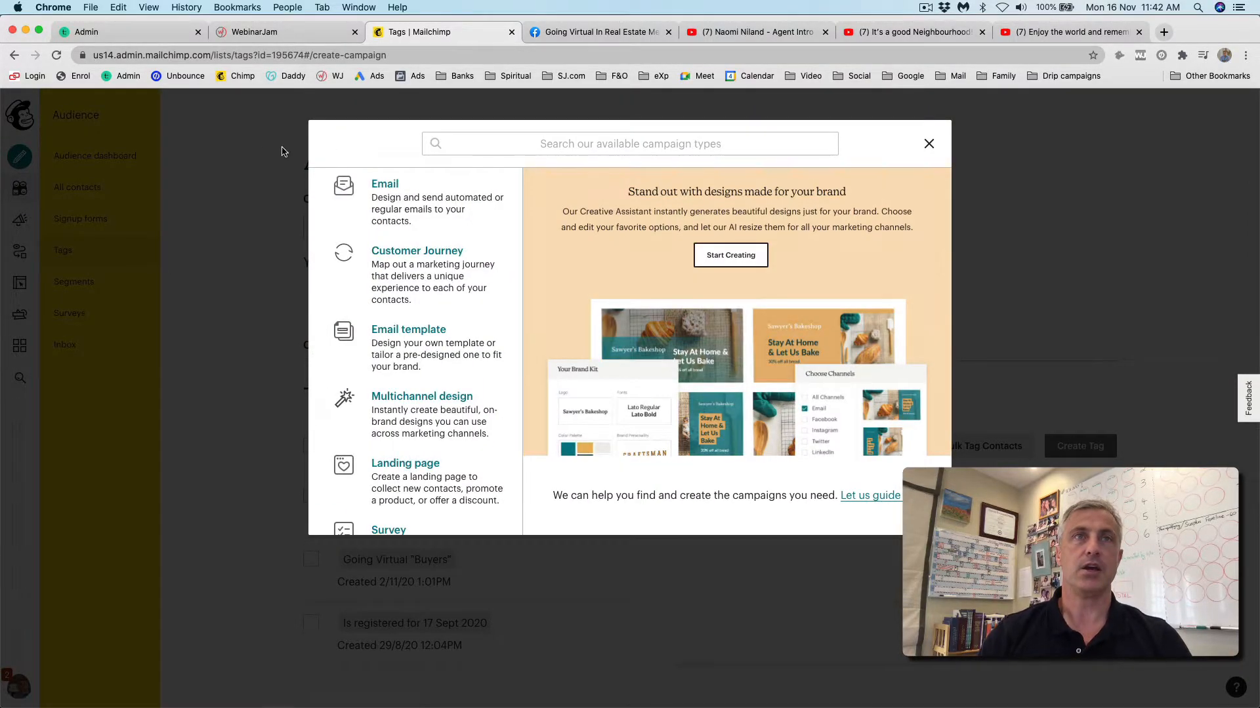
pyautogui.click(929, 144)
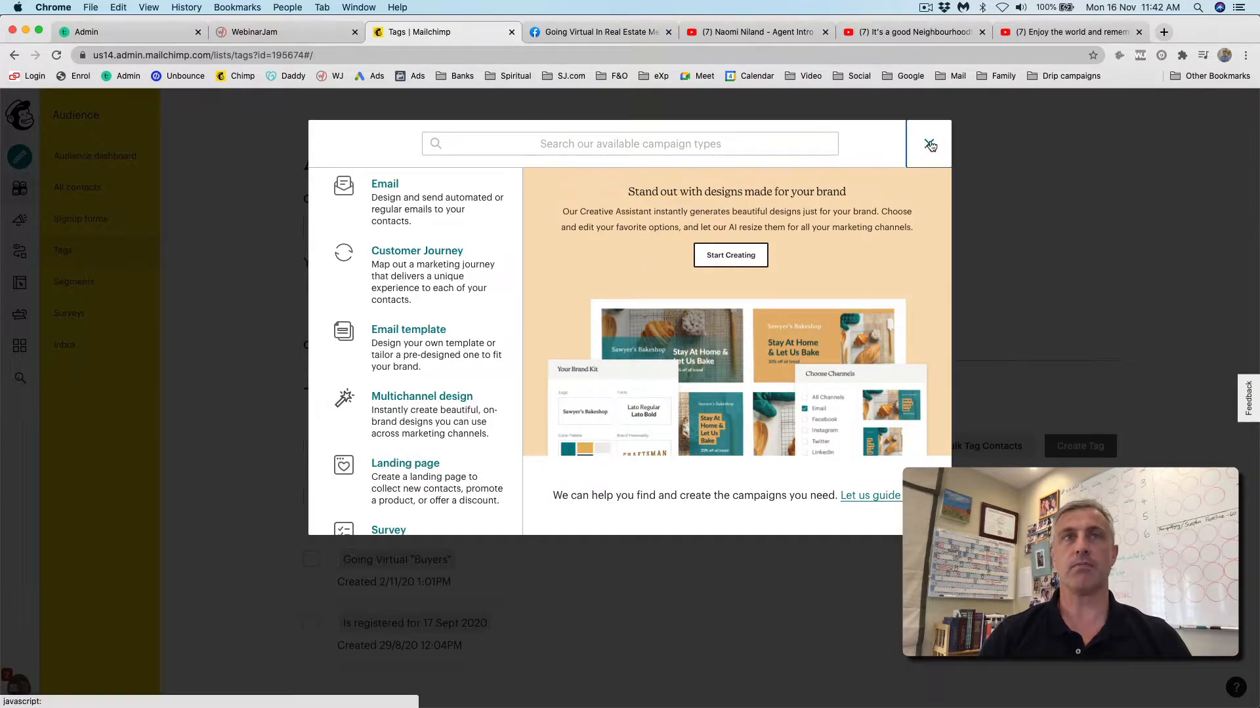
pyautogui.click(20, 156)
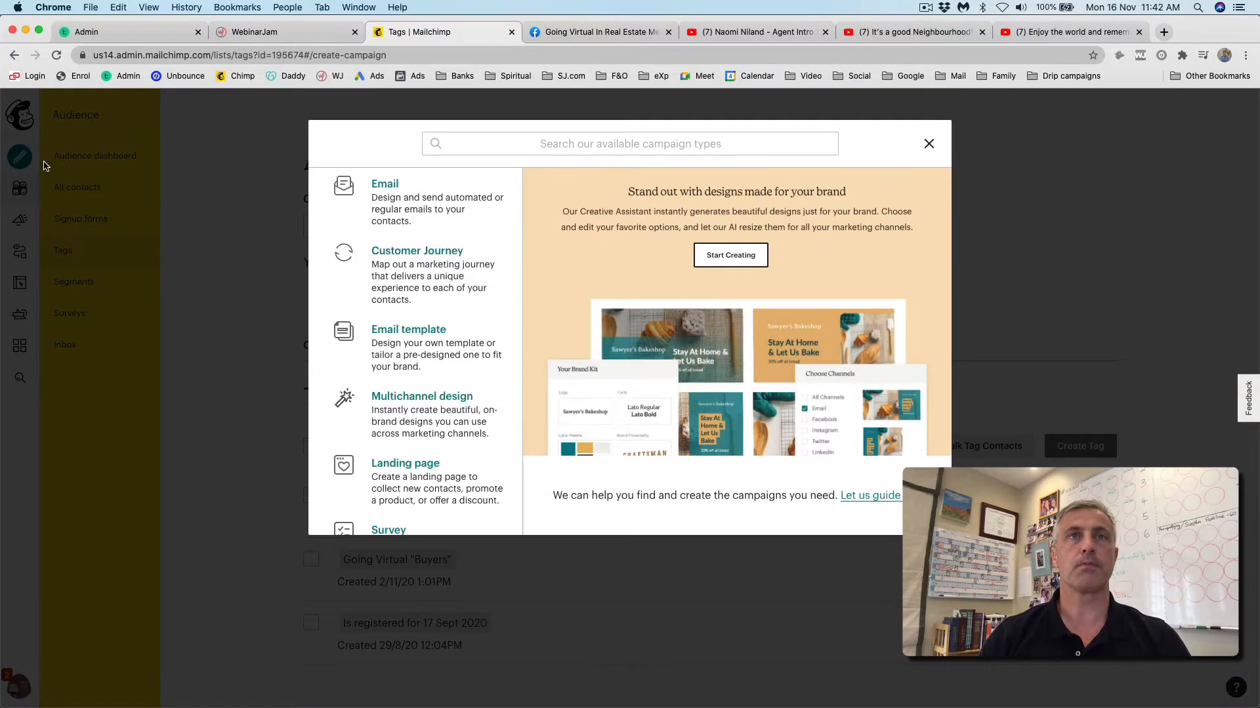
pyautogui.click(386, 185)
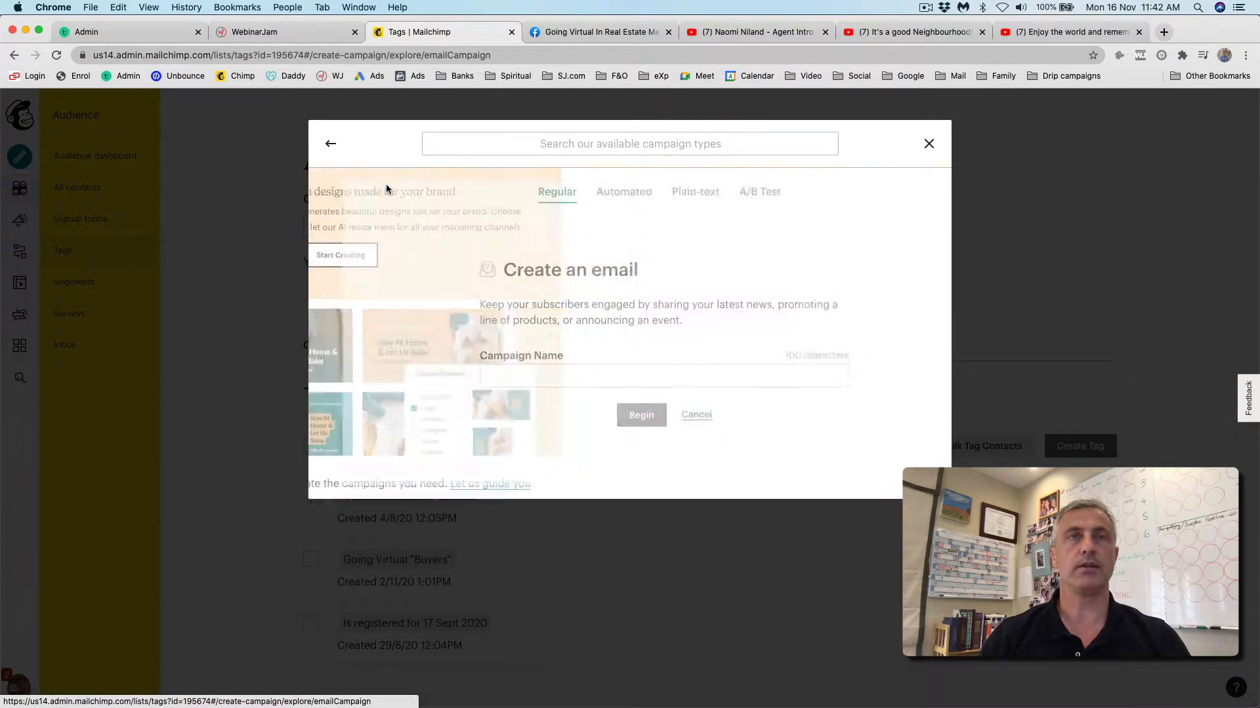
pyautogui.click(591, 194)
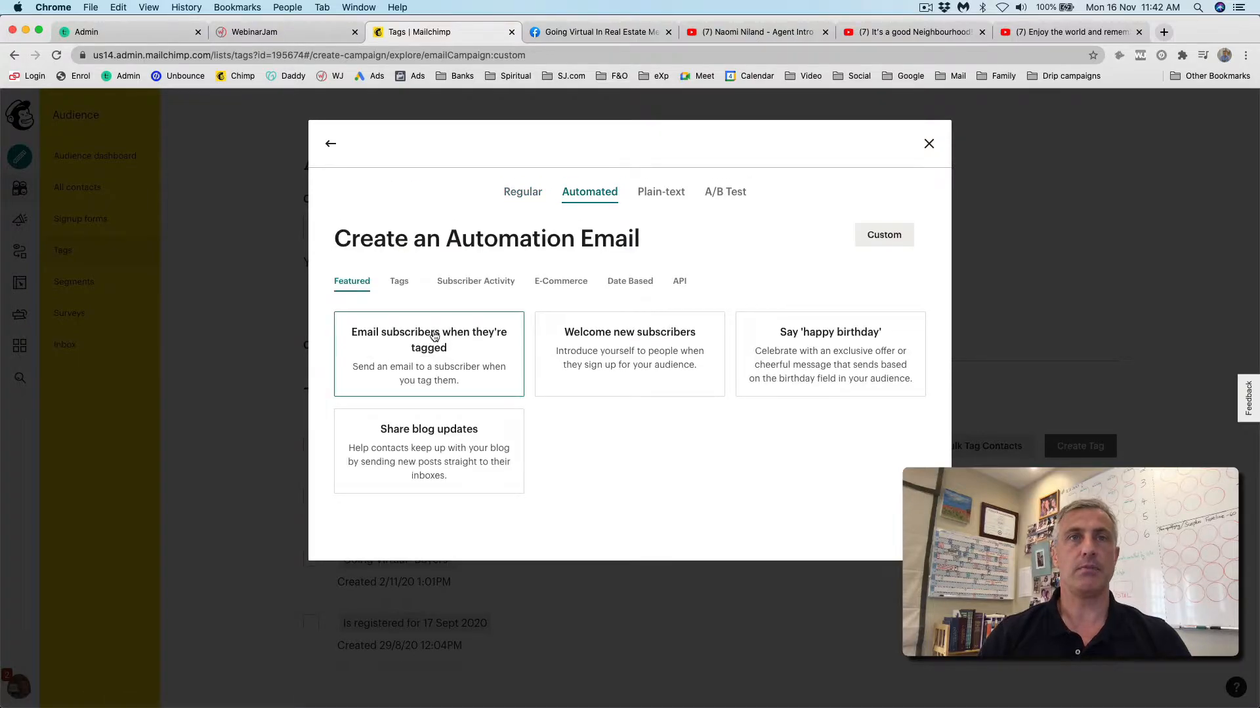
pyautogui.click(421, 352)
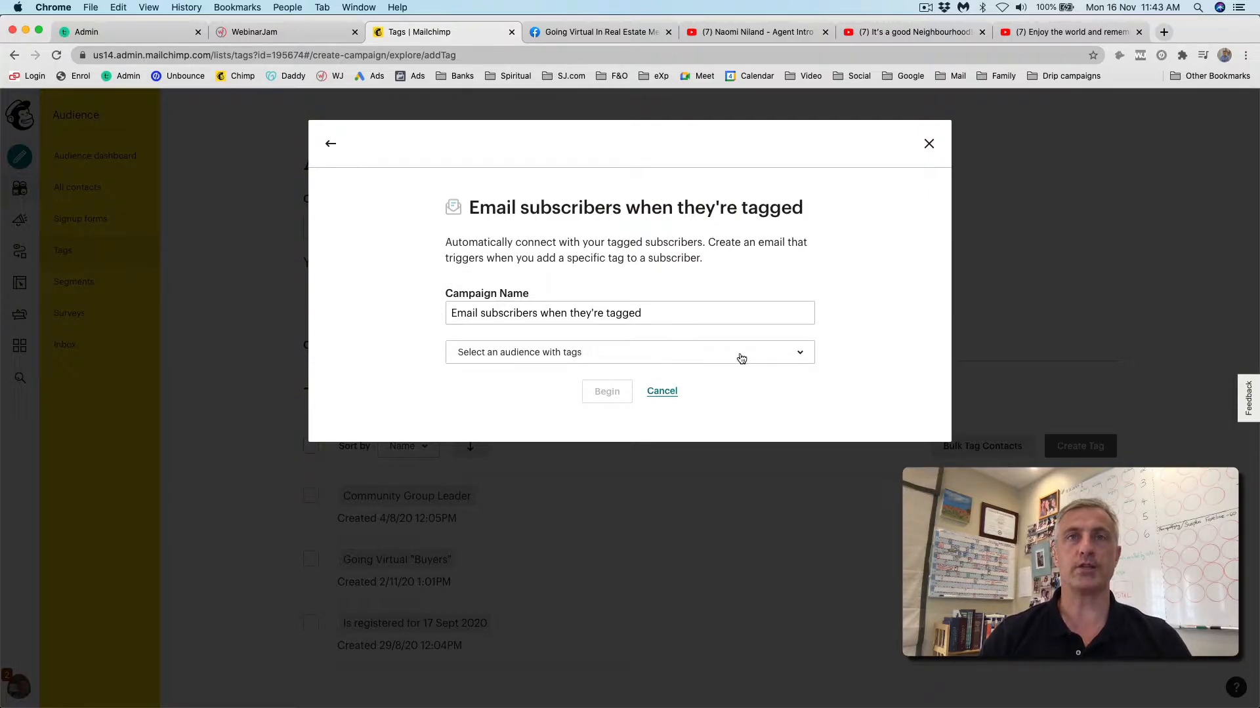
# - Choose the Going Virtual Mentorship Group Members audience and begin the automation
pyautogui.click(798, 356)
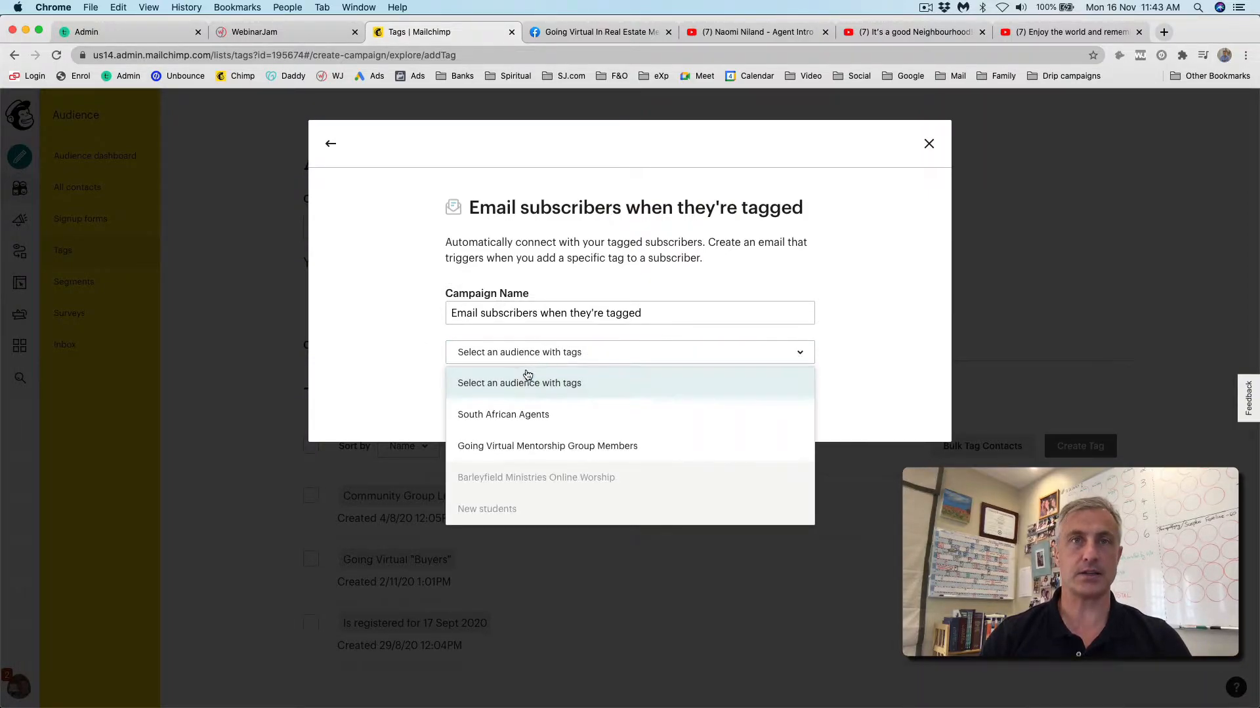
pyautogui.click(542, 448)
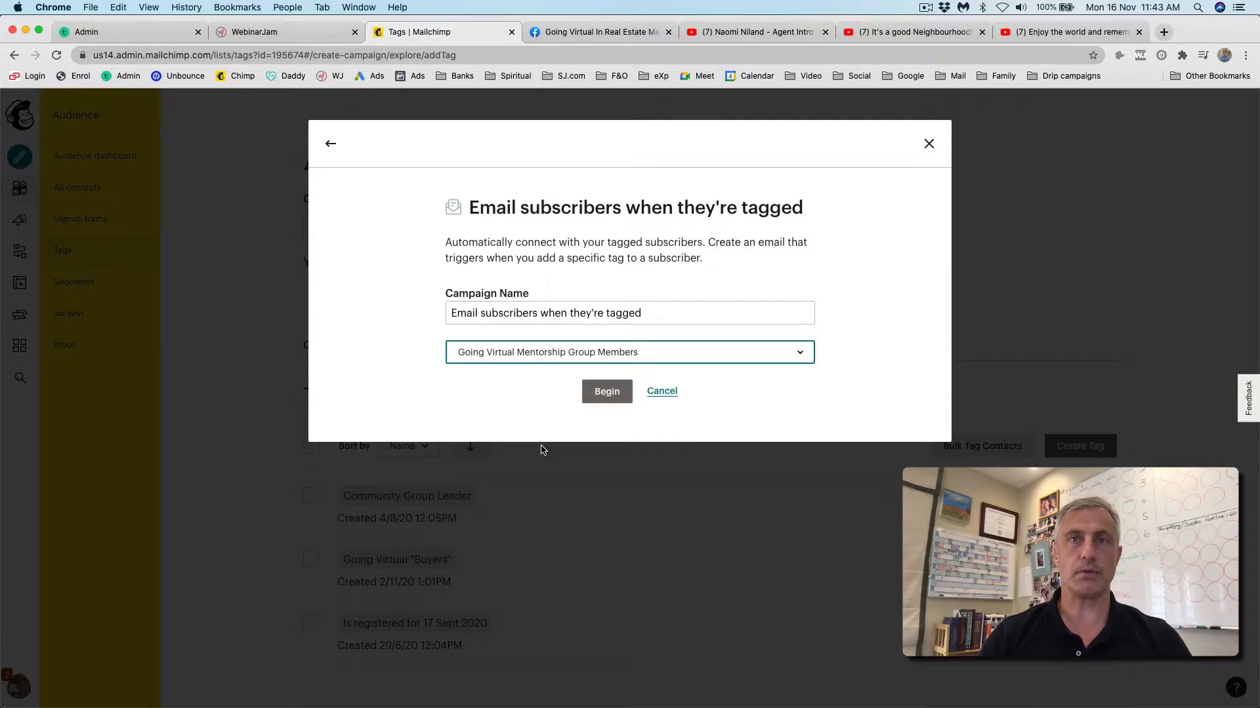
pyautogui.click(606, 393)
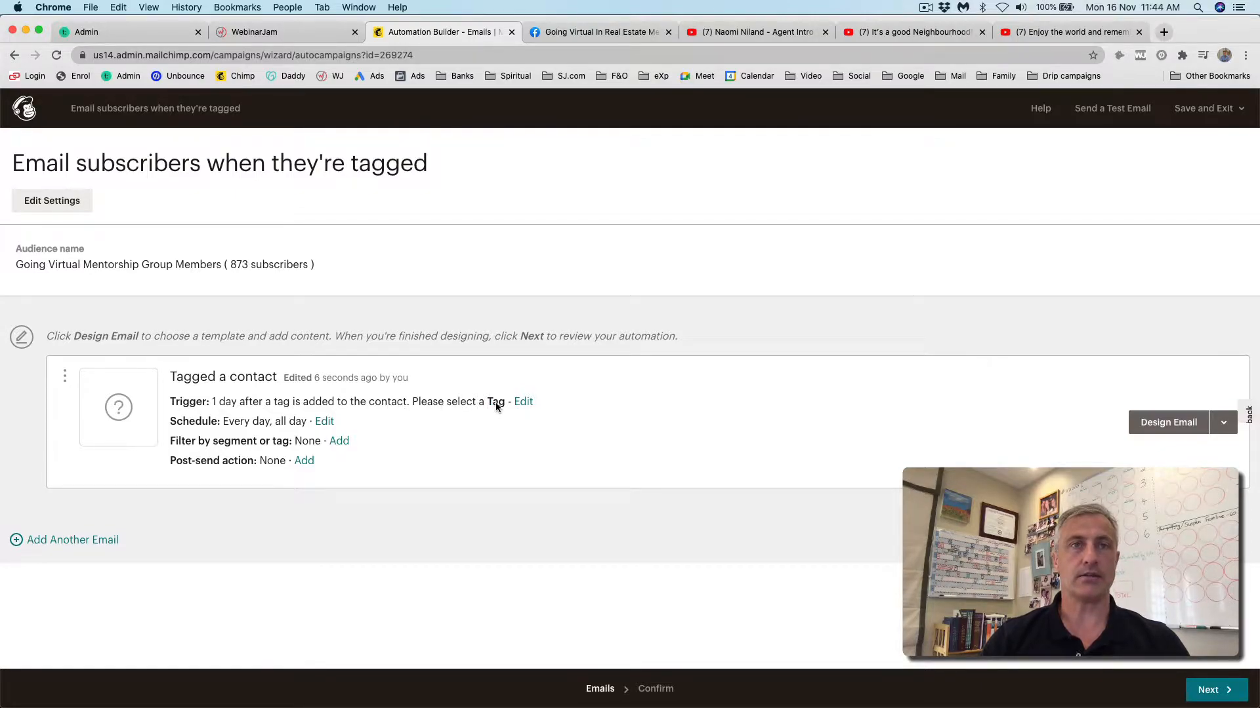
# - Change the trigger to send immediately on the Going Virtual "Buyers" tag and update it
pyautogui.click(523, 403)
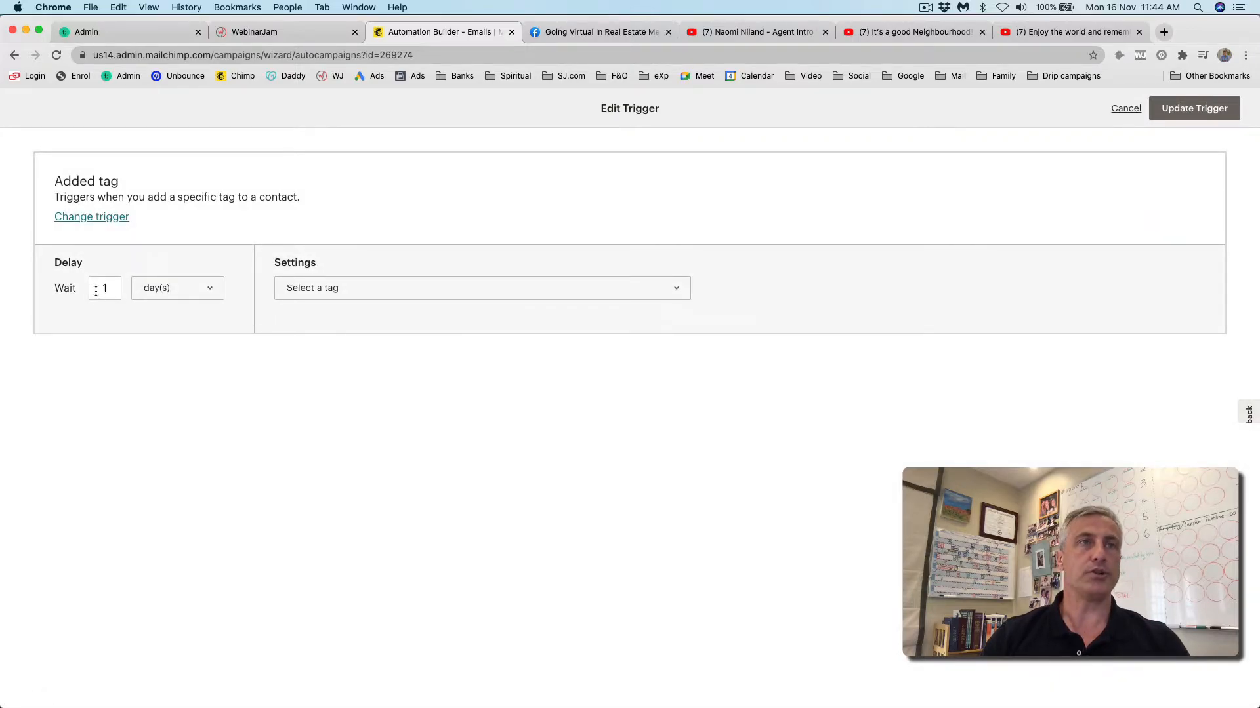
pyautogui.click(209, 295)
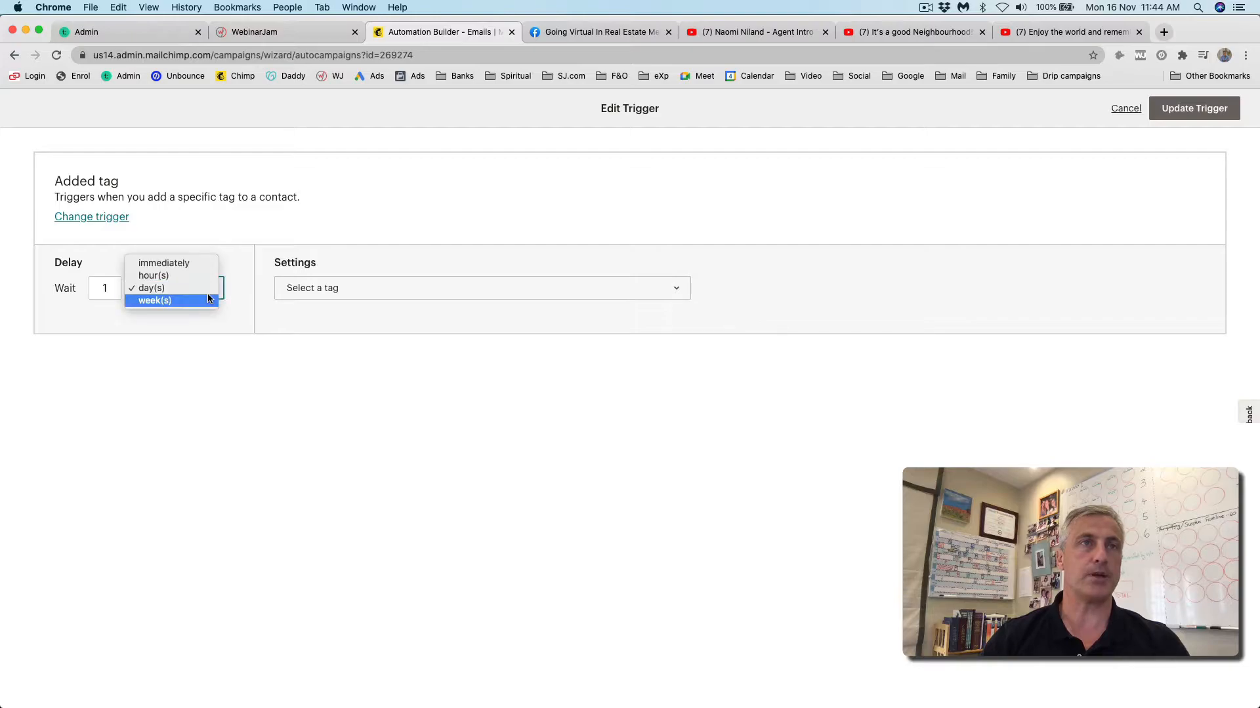
pyautogui.click(170, 264)
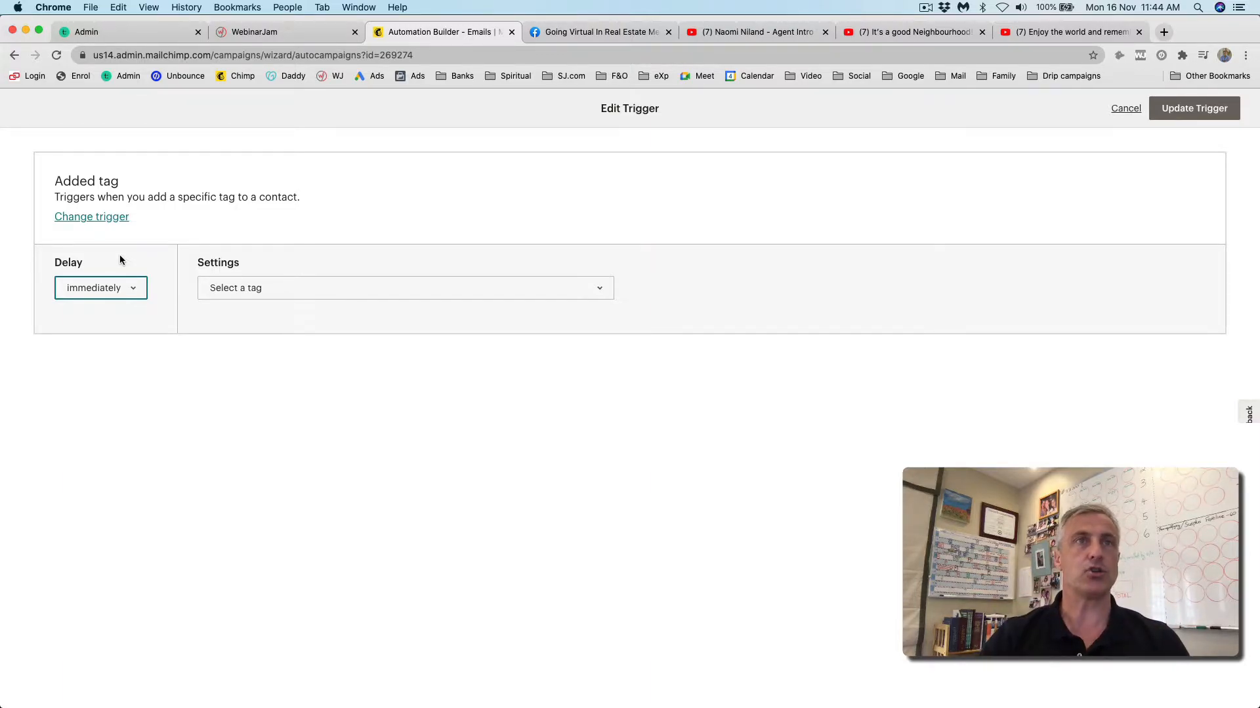
pyautogui.click(601, 292)
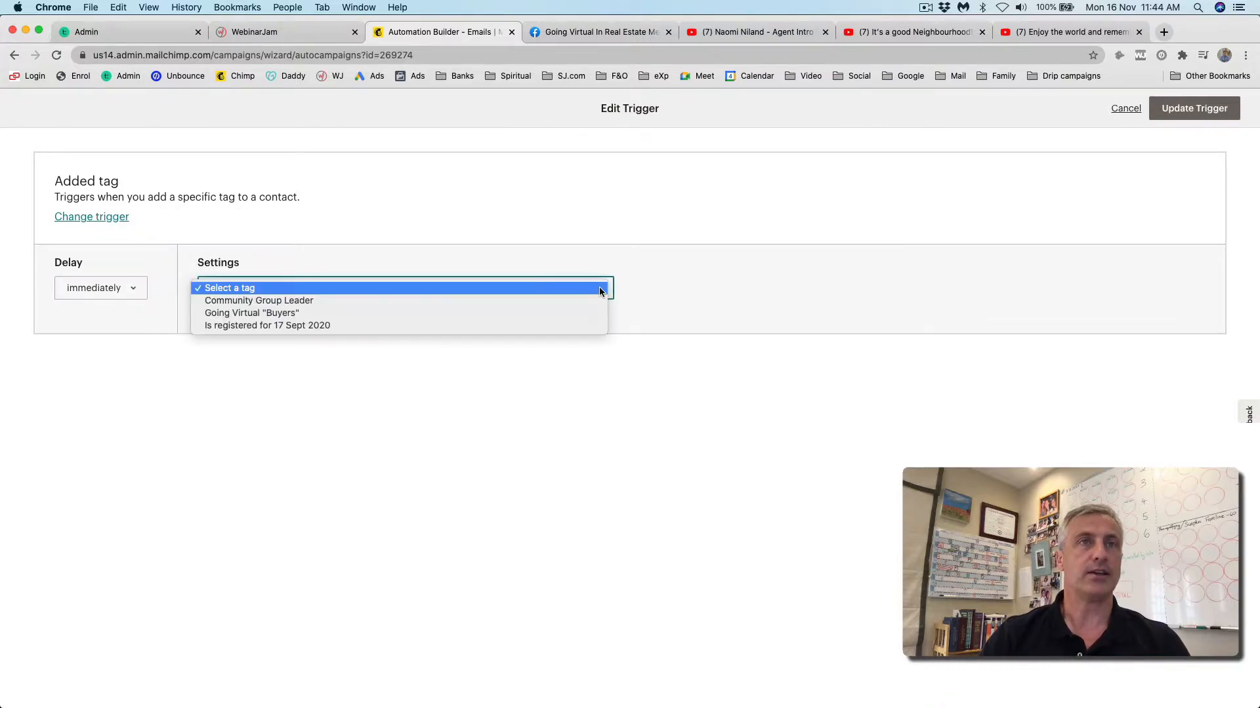
pyautogui.click(237, 313)
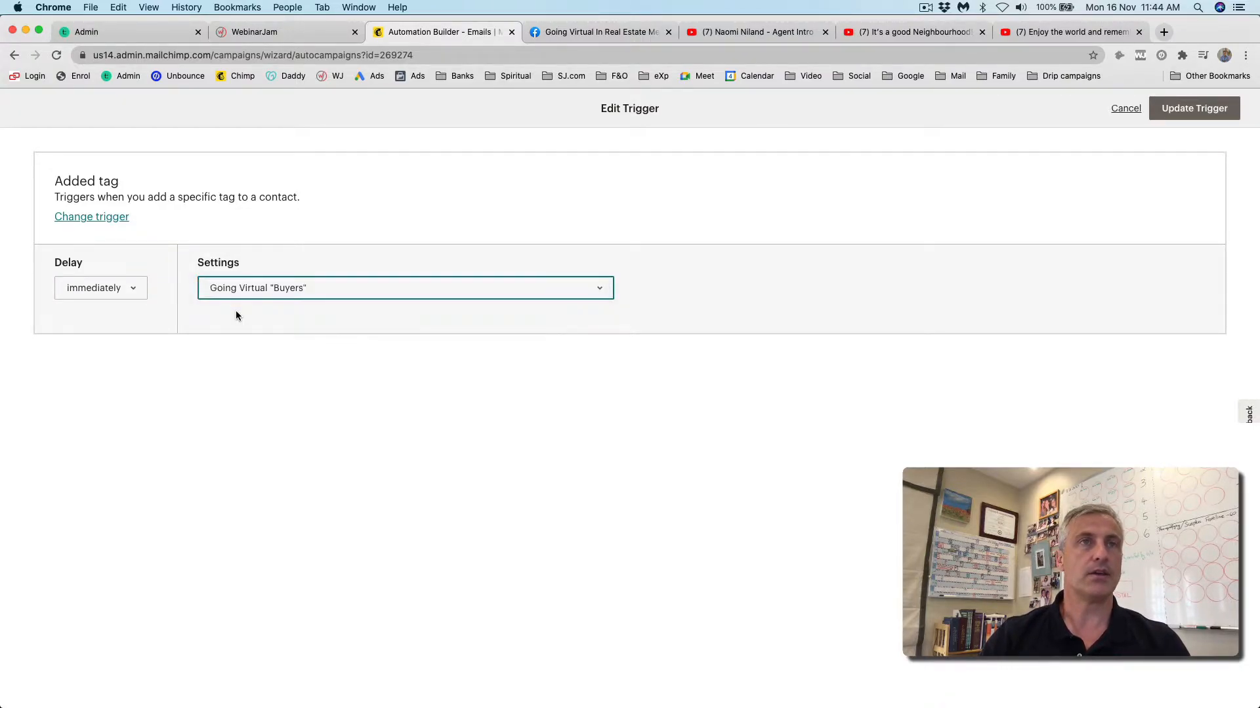
pyautogui.click(1193, 109)
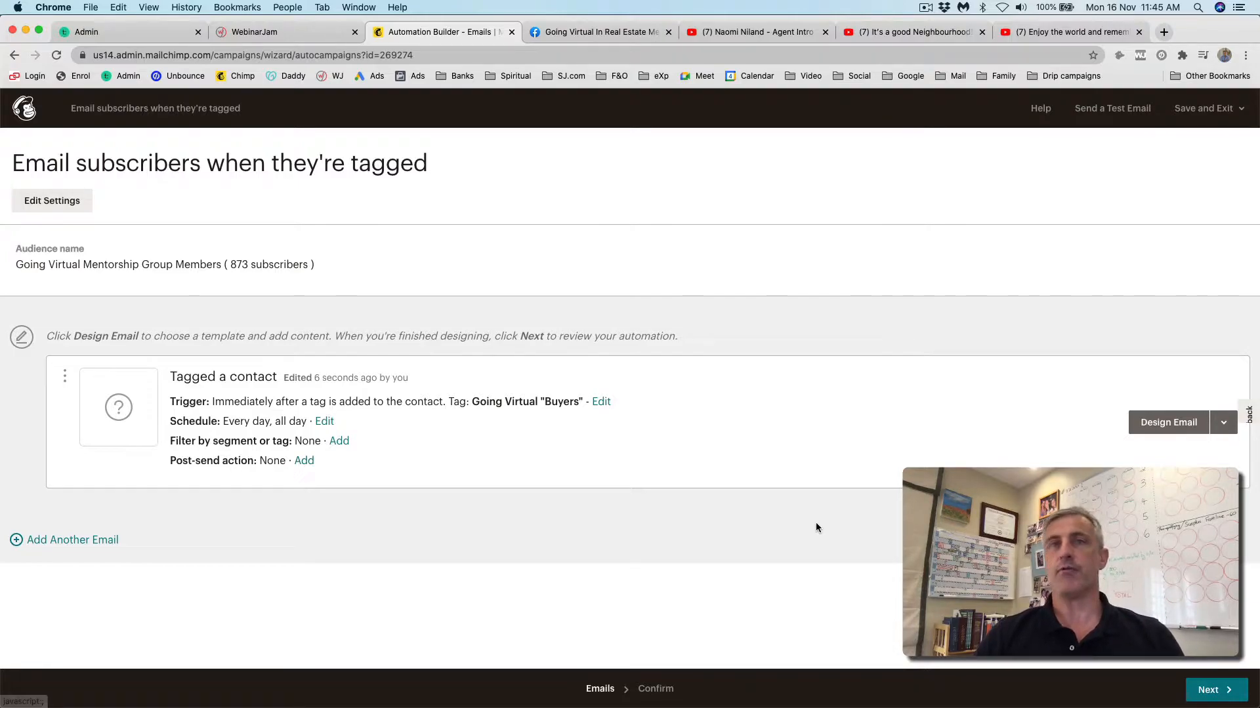
# - Begin designing the Tagged a contact email
pyautogui.click(1172, 425)
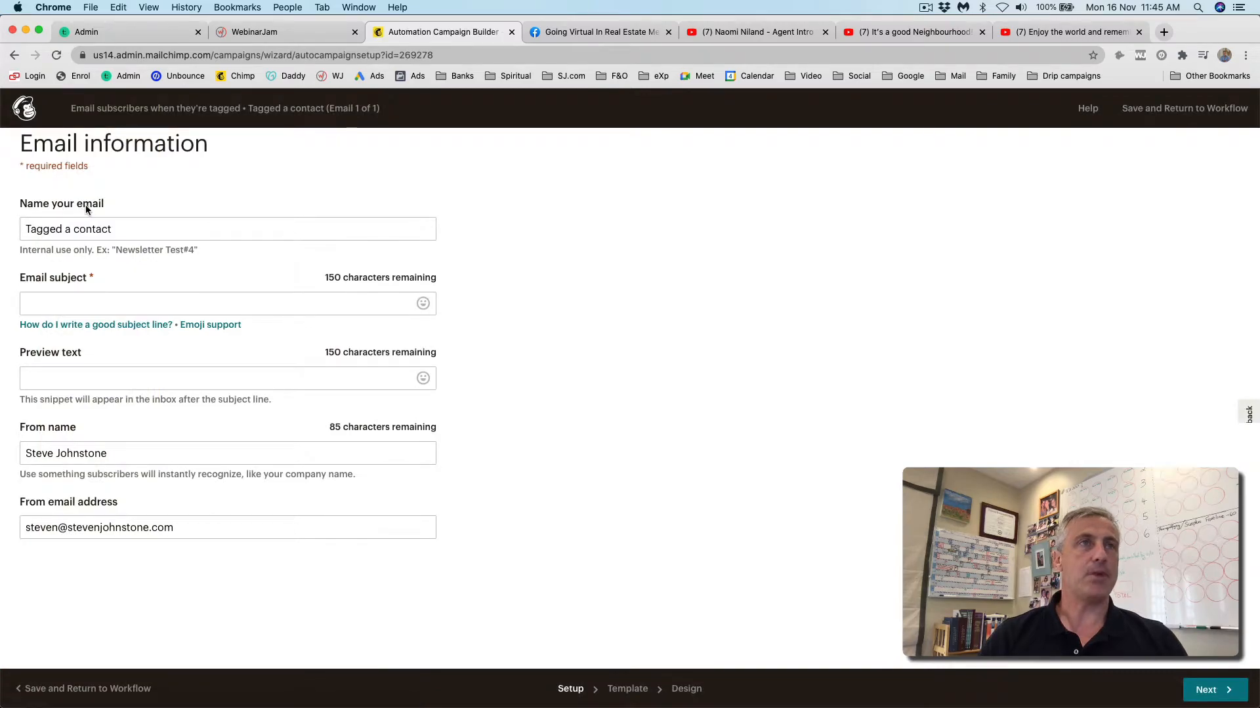
# - Name the email 'Buyers' Drip Campaign Email #1: Agent Intro Video', subject 'Great to meet you', paste preview text
pyautogui.moveTo(113, 228)
pyautogui.mouseDown()
pyautogui.moveTo(27, 226)
pyautogui.moveTo(108, 226)
pyautogui.mouseUp()
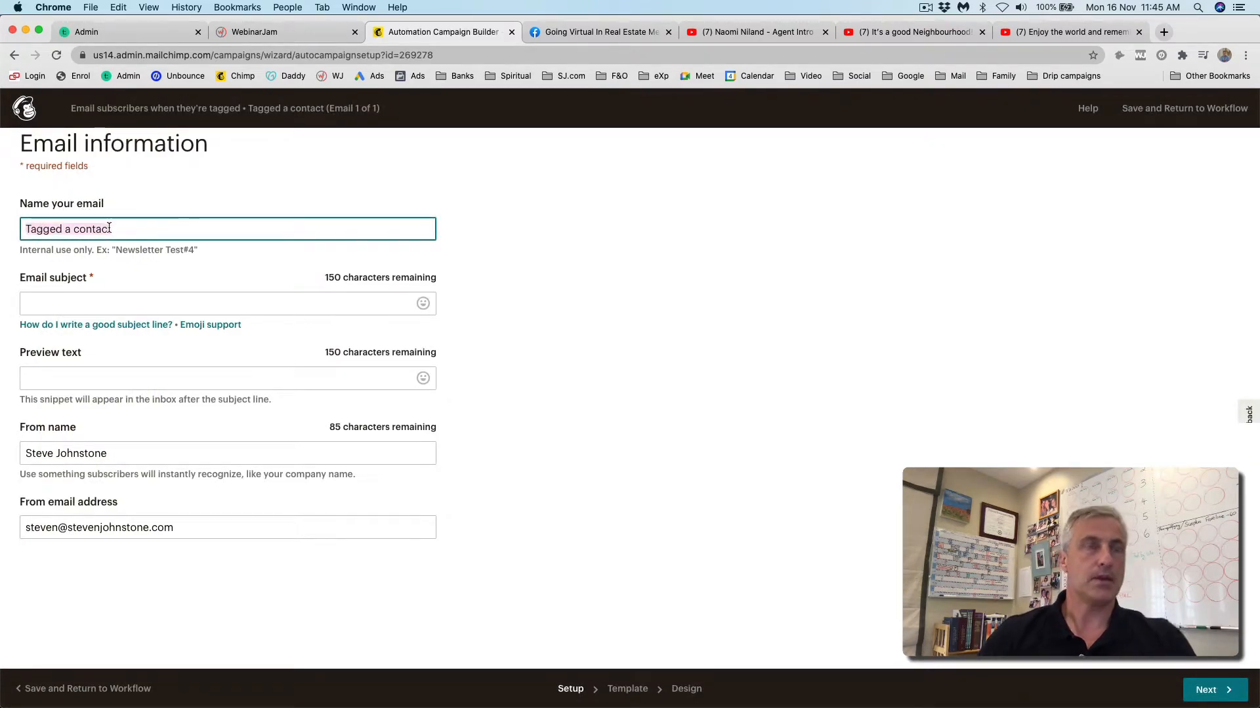
pyautogui.write('B')
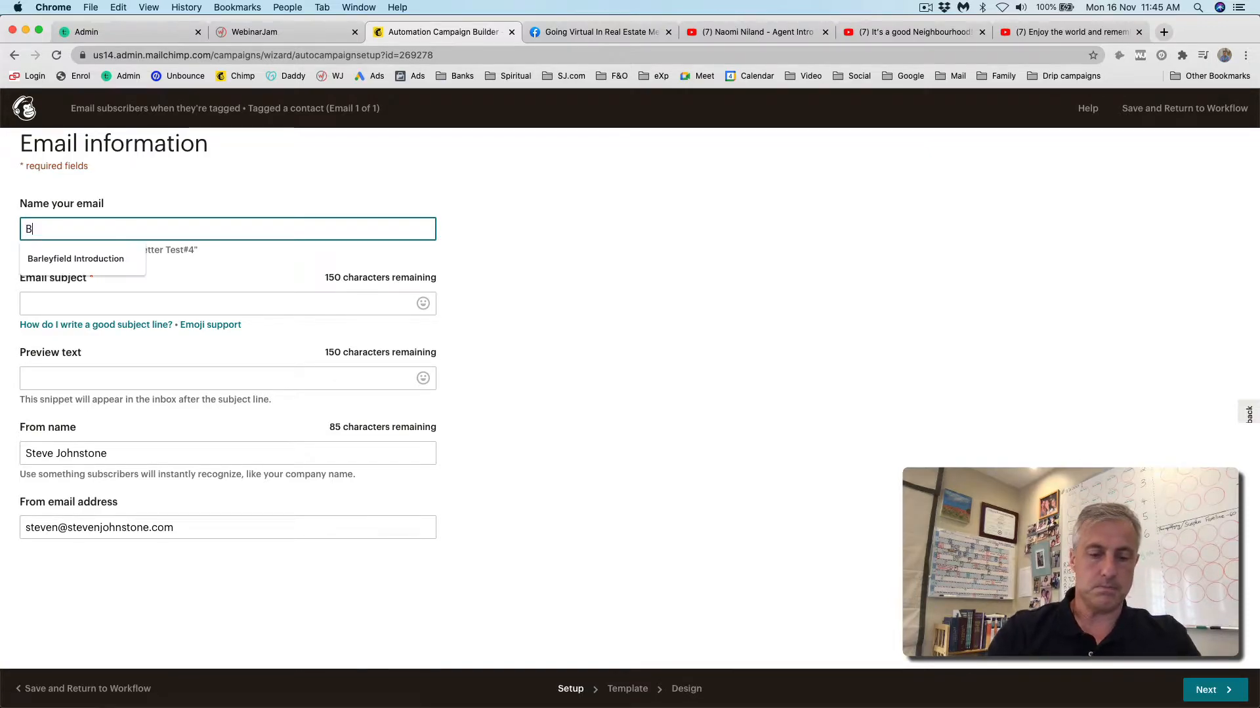
pyautogui.write("uyers'")
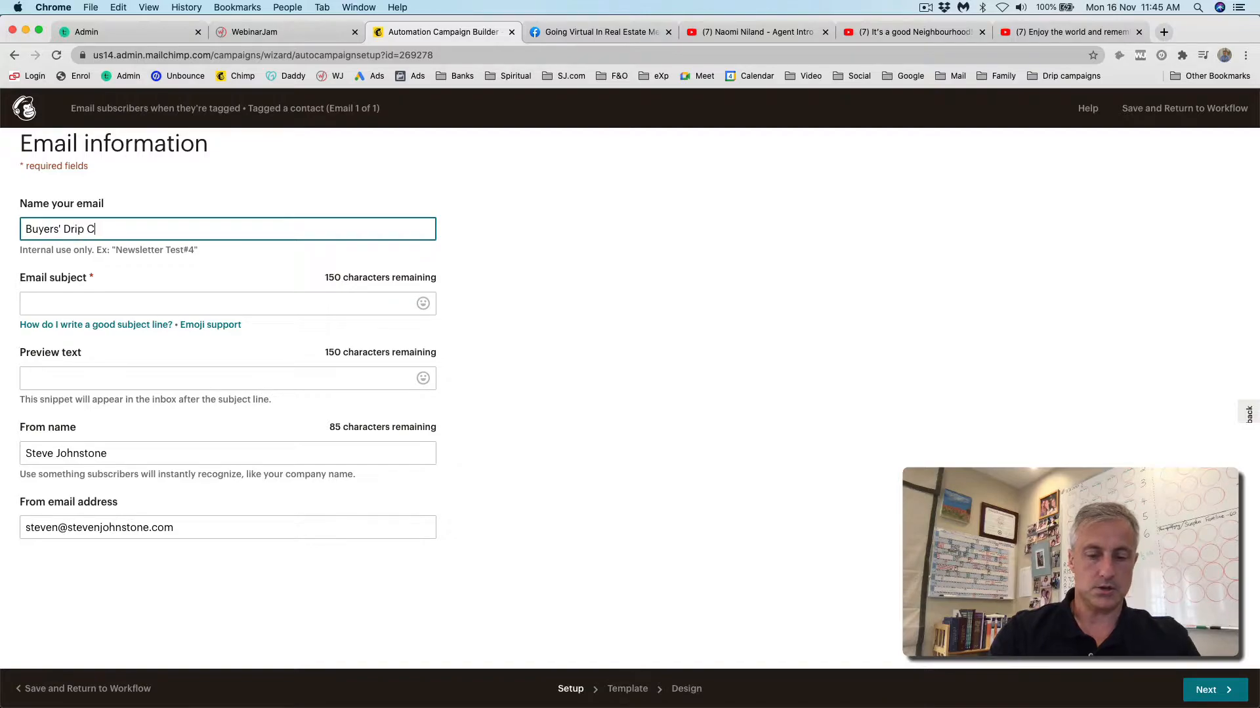
pyautogui.write(' Drip Campaign')
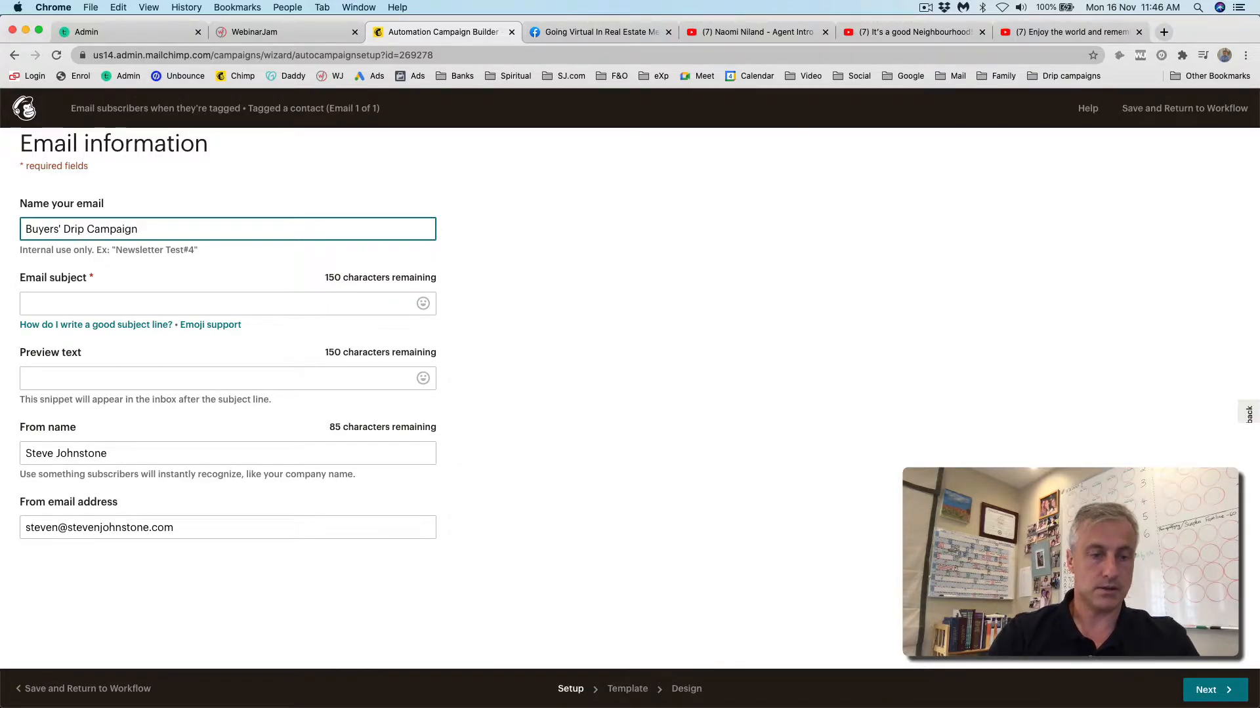
pyautogui.write(' Email #1: Agent Intr')
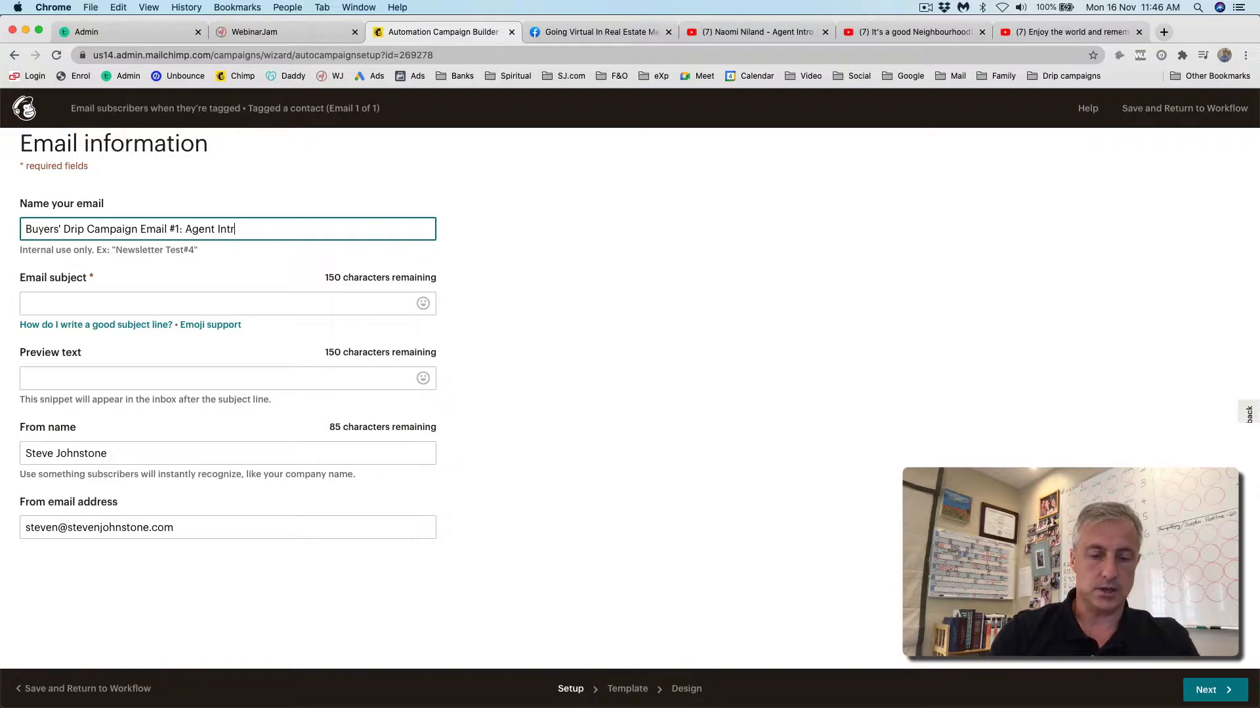
pyautogui.write('o Video')
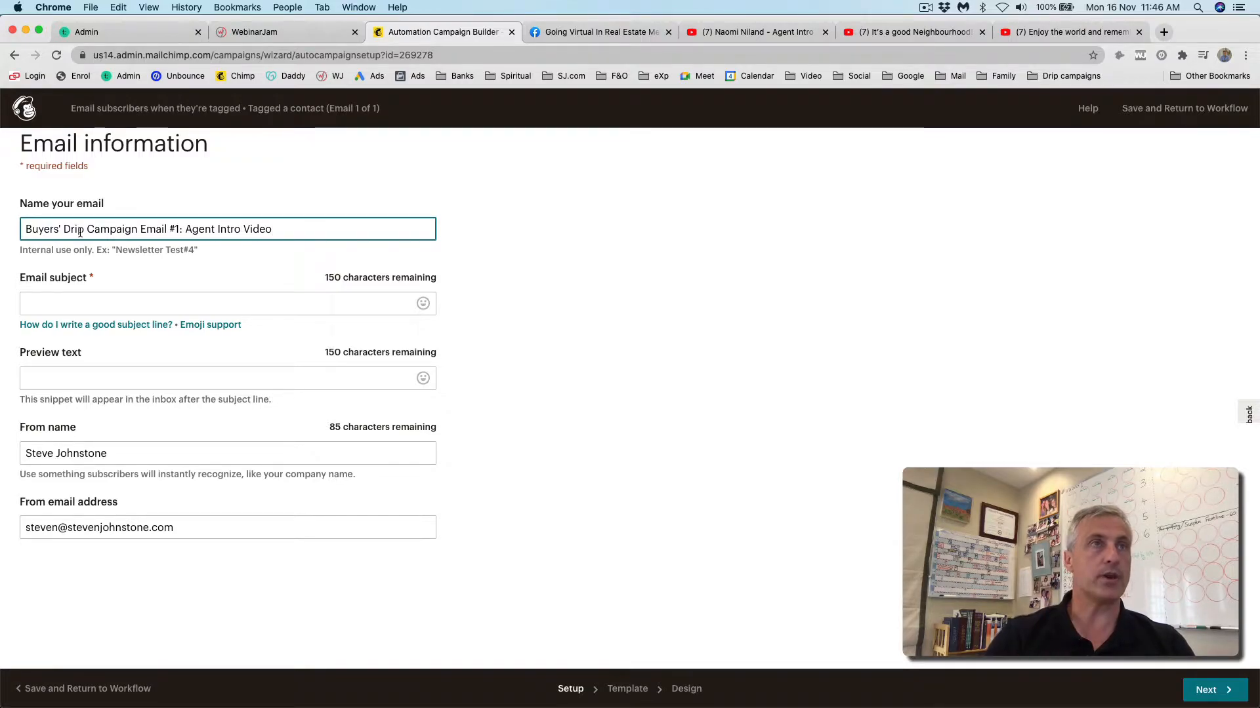
pyautogui.click(49, 305)
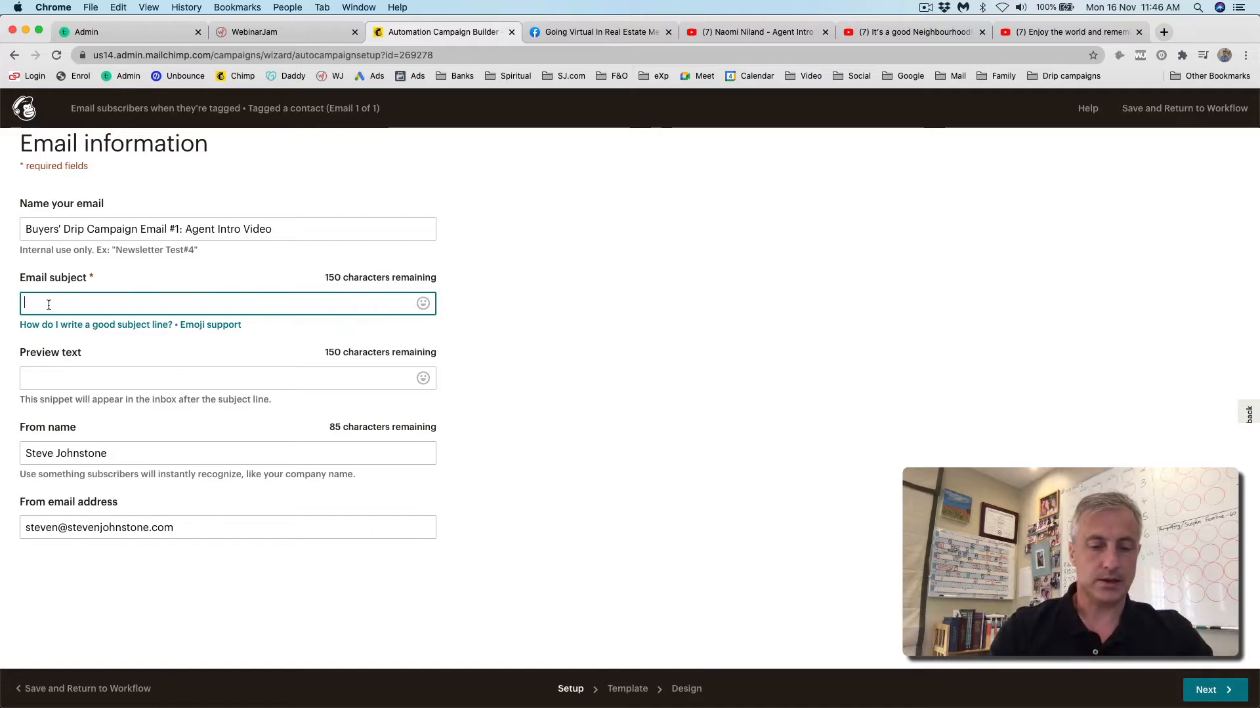
pyautogui.write('Great to meet you!')
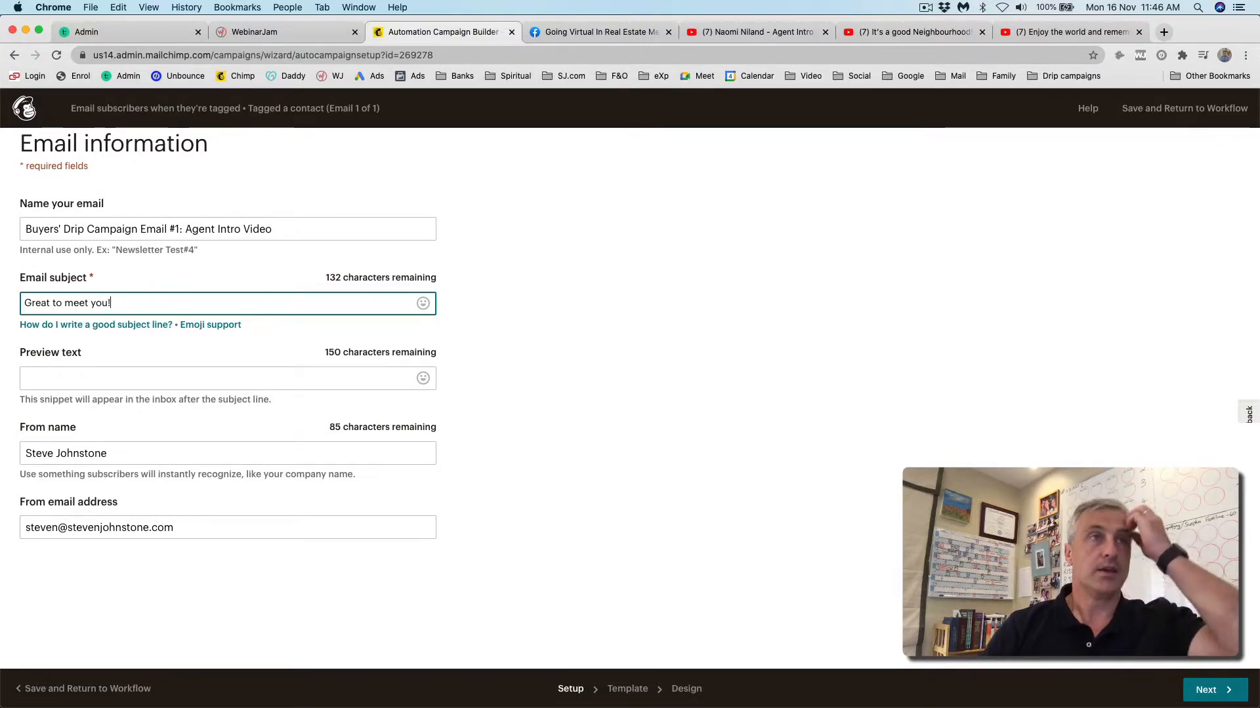
pyautogui.click(32, 381)
pyautogui.write("I'm pleased we've connected. Let me take a moment to introduce myself...")
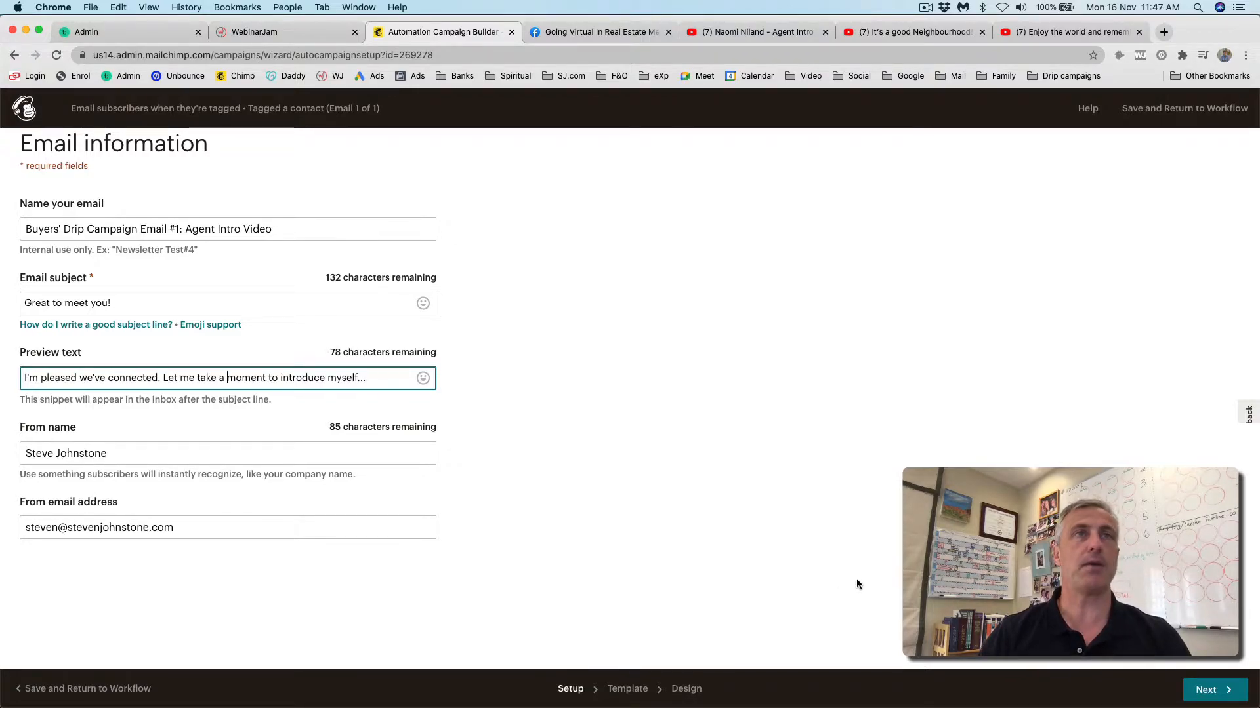
pyautogui.click(1207, 690)
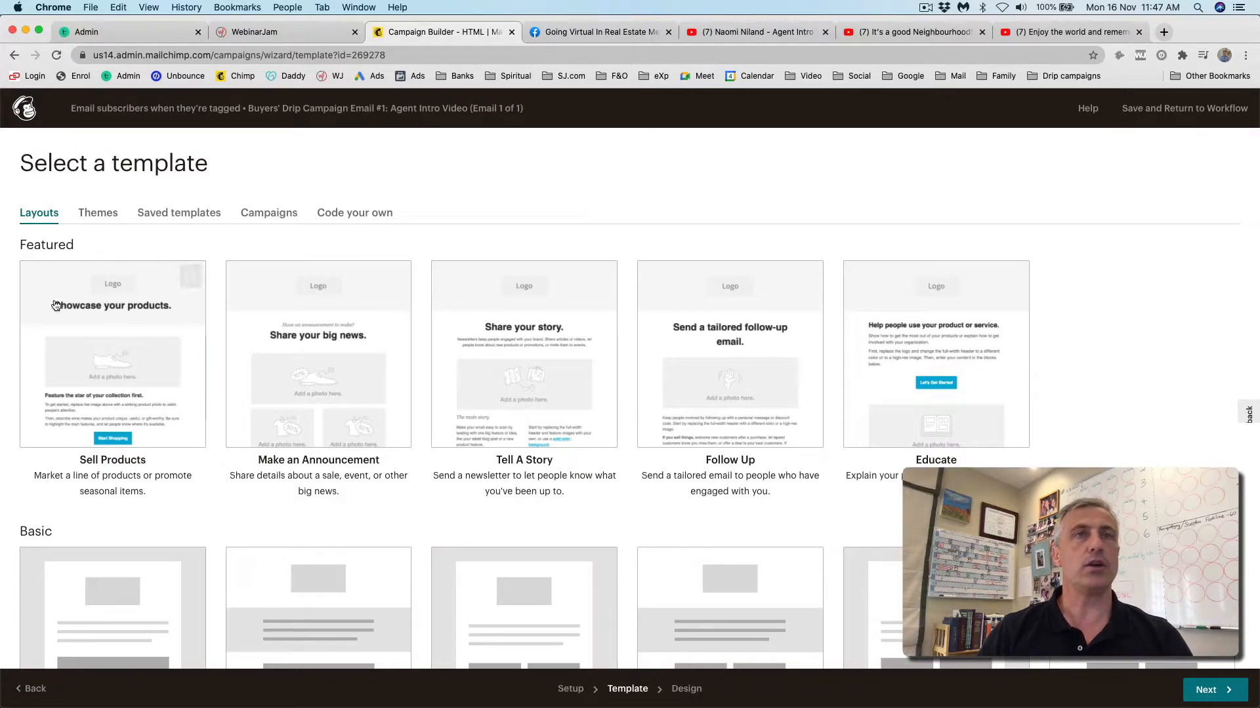
# - Pick the Simple Text template from the Basic layouts
pyautogui.scroll(-5, 961, 385)
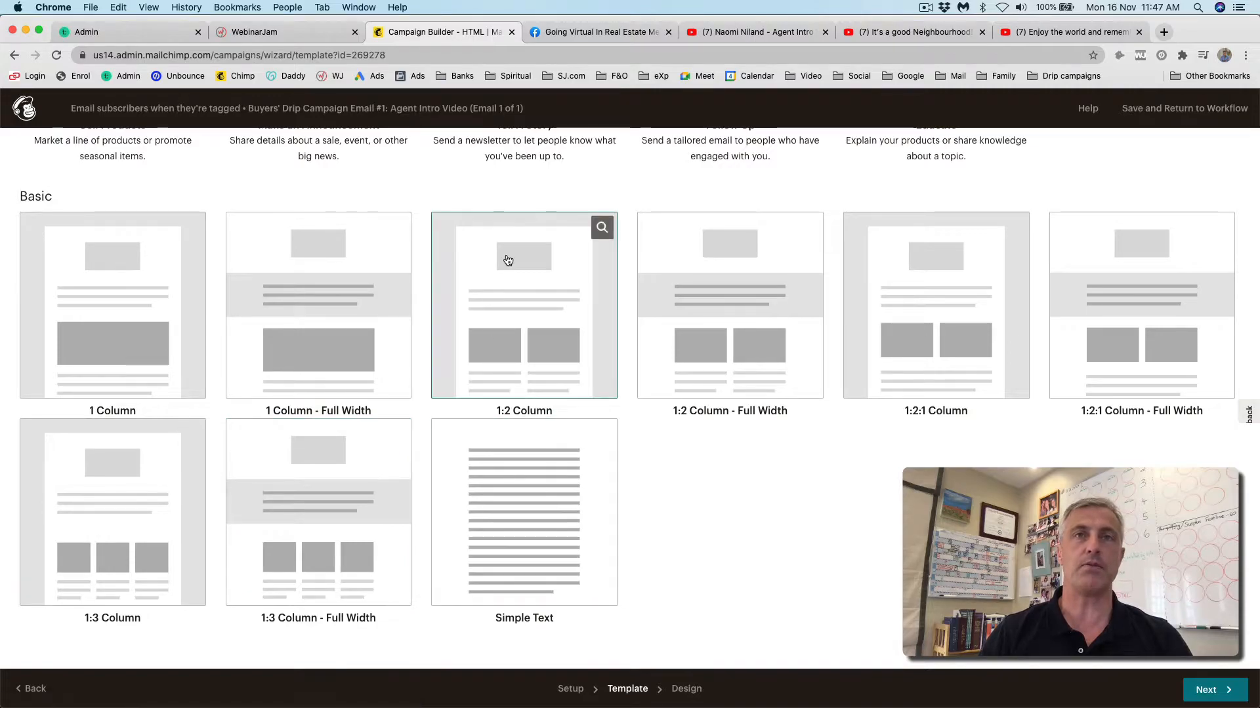
pyautogui.scroll(5, 506, 258)
pyautogui.scroll(-5, 119, 270)
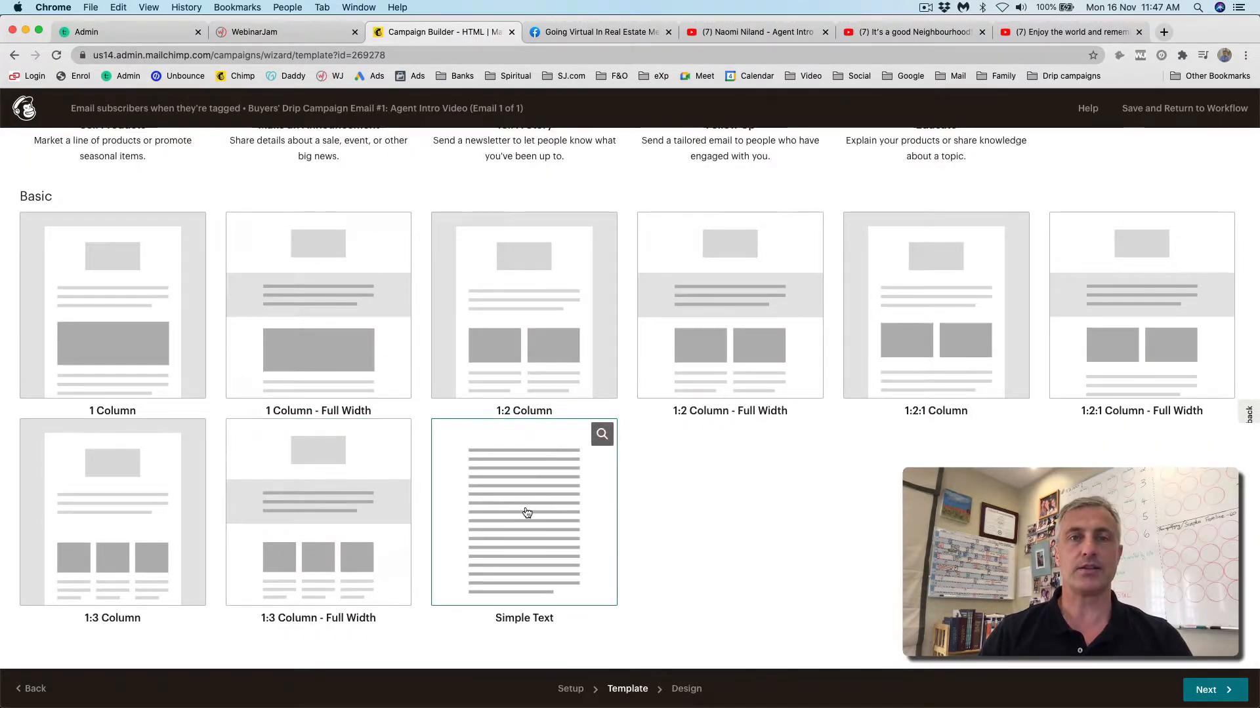
pyautogui.click(527, 512)
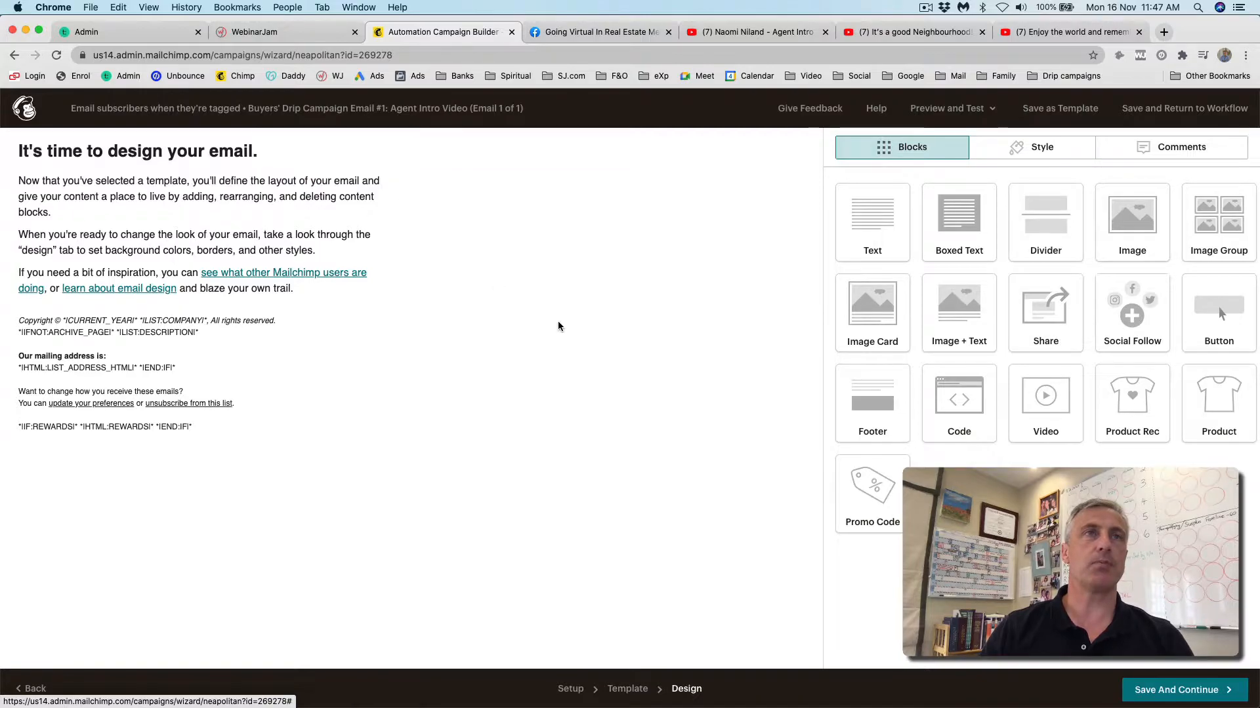
# - Delete the welcome heading and replace the footer's copyright and address text
pyautogui.moveTo(384, 153)
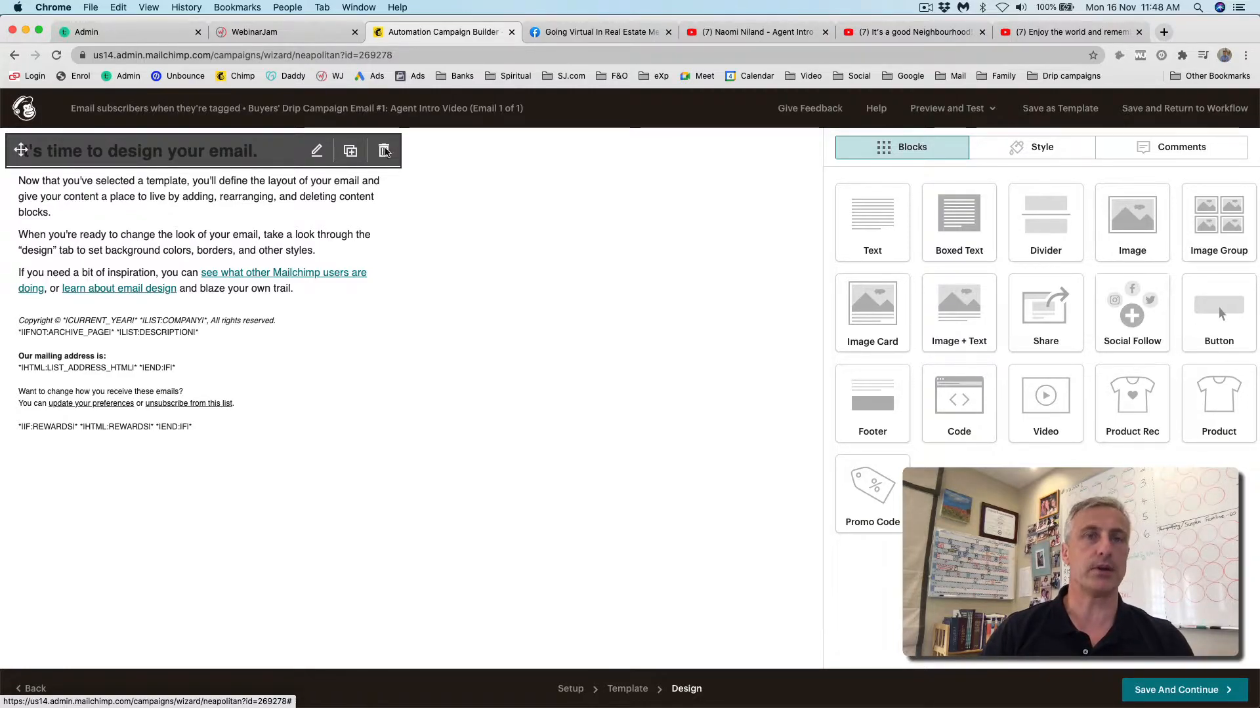
pyautogui.click(383, 151)
pyautogui.moveTo(190, 241)
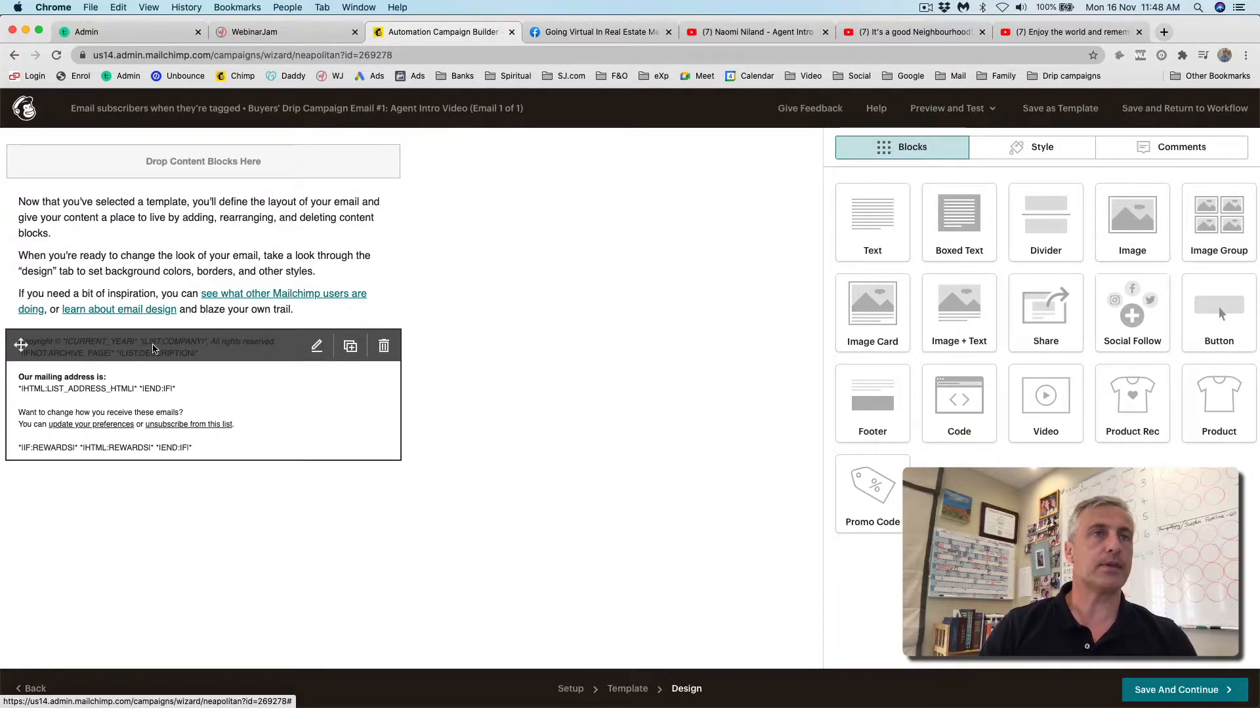
pyautogui.click(152, 347)
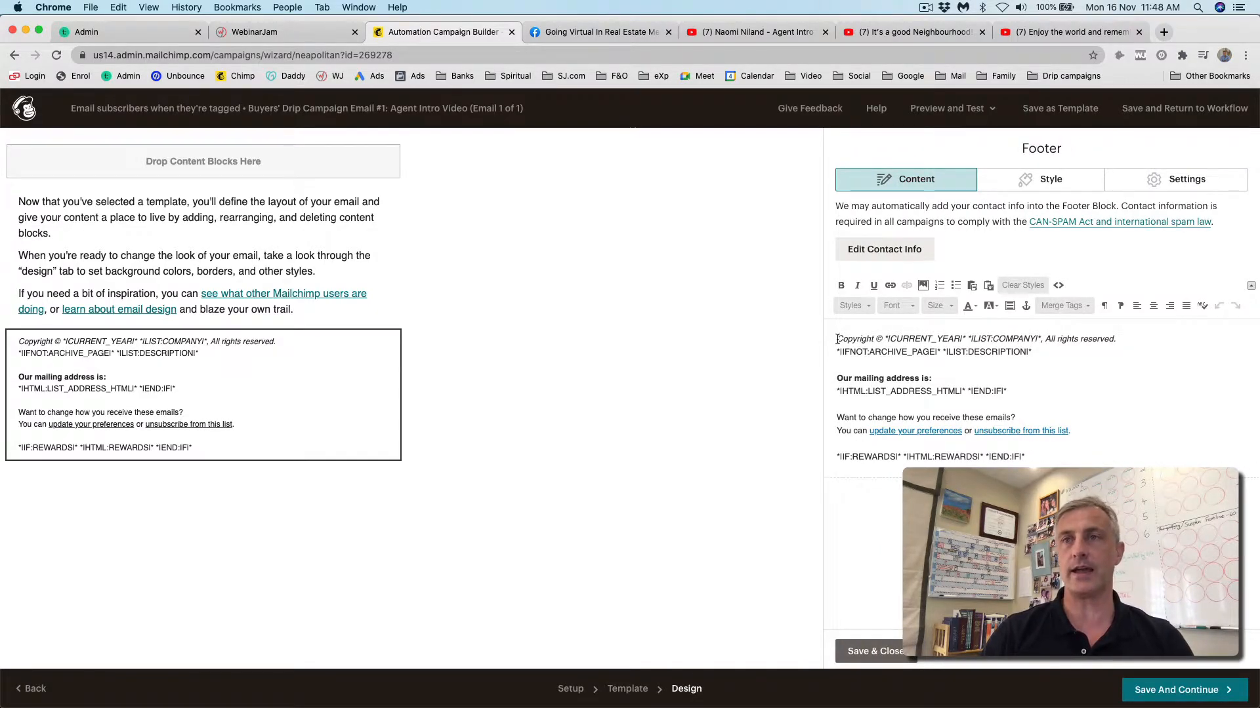
pyautogui.moveTo(837, 339); pyautogui.dragTo(966, 429)
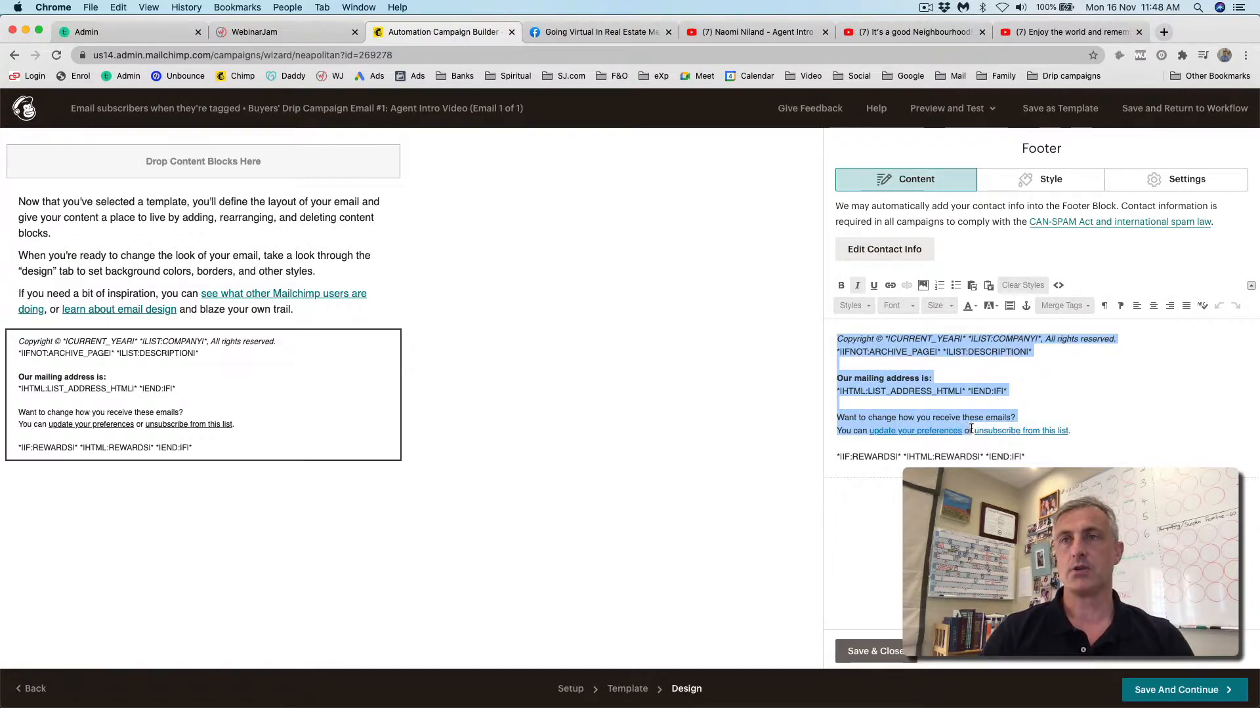
pyautogui.write('You may ')
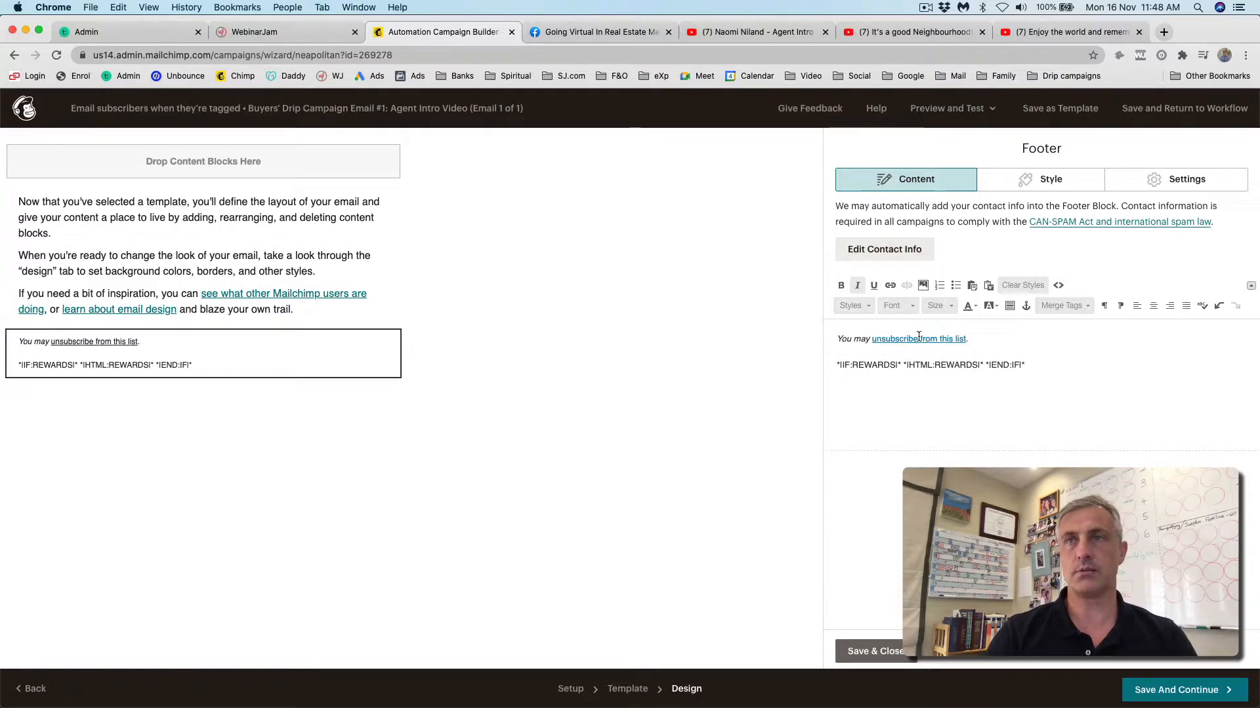
pyautogui.write(' at any time')
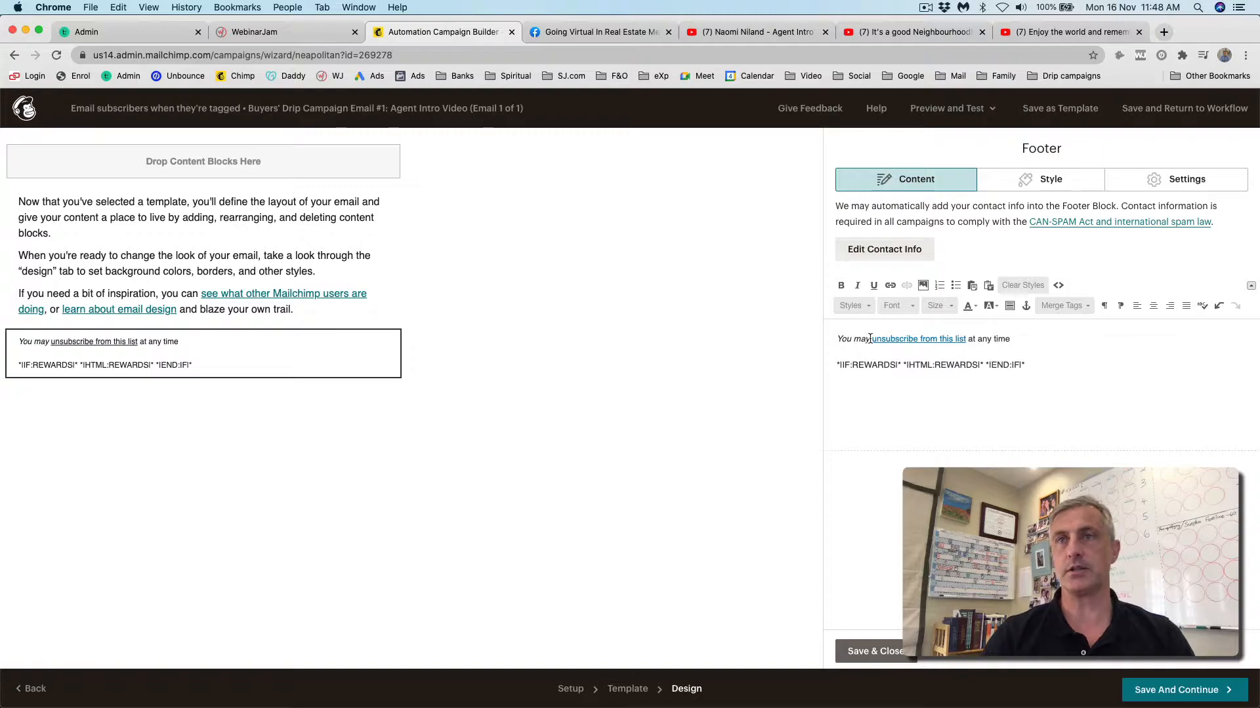
# - Un-italicize the unsubscribe line, remove the rewards line, and add an underscore rule above it
pyautogui.tripleClick(845, 341)
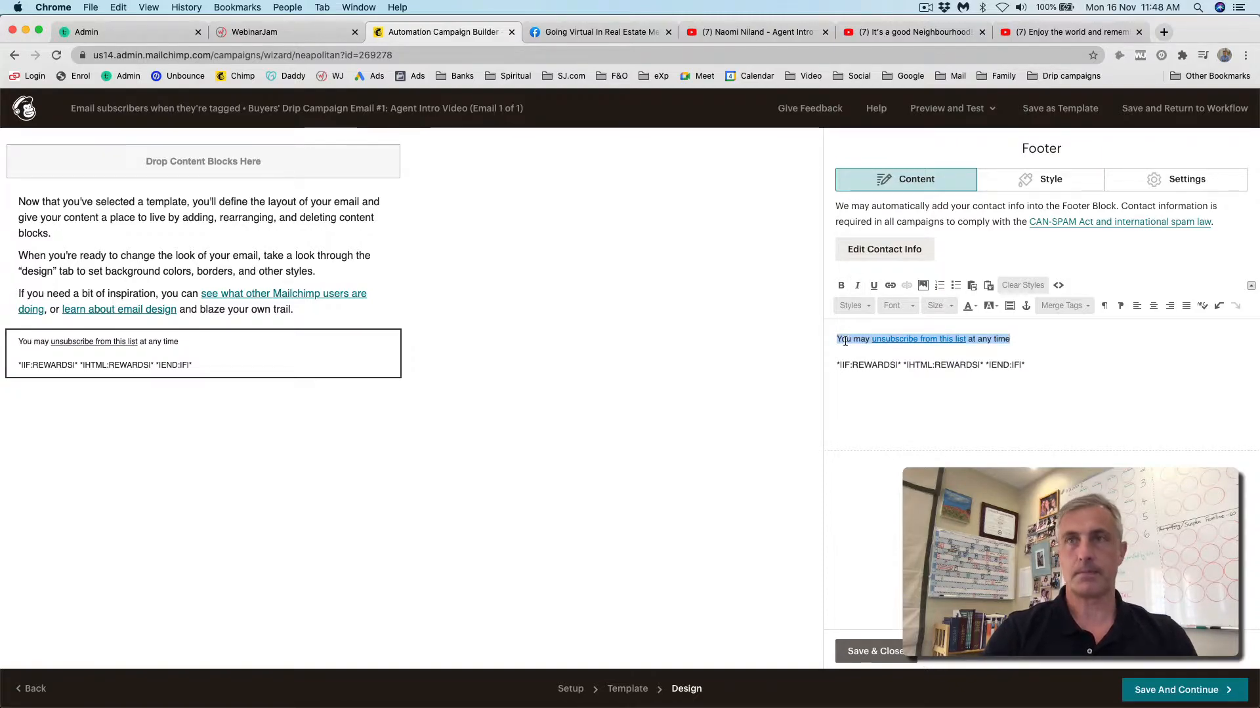
pyautogui.press('super+i')
pyautogui.doubleClick(851, 365)
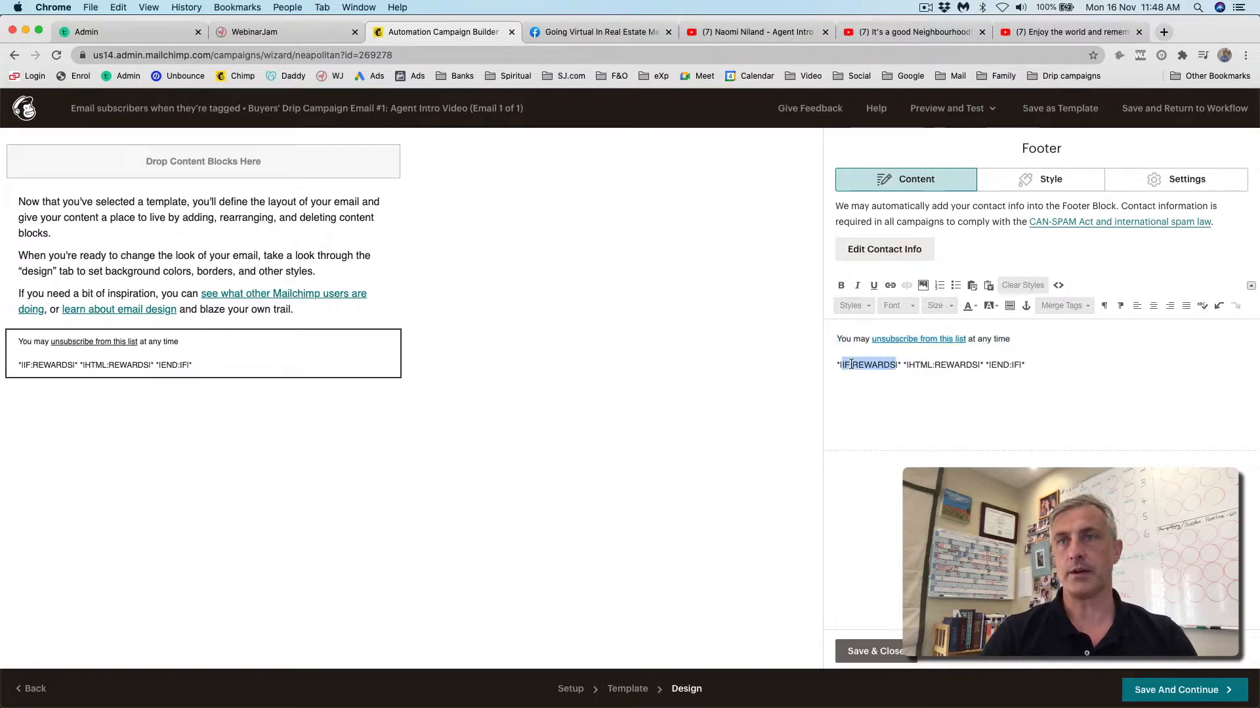
pyautogui.tripleClick(851, 365)
pyautogui.press('BackSpace')
pyautogui.click(836, 339)
pyautogui.press('Return')
pyautogui.press('Return')
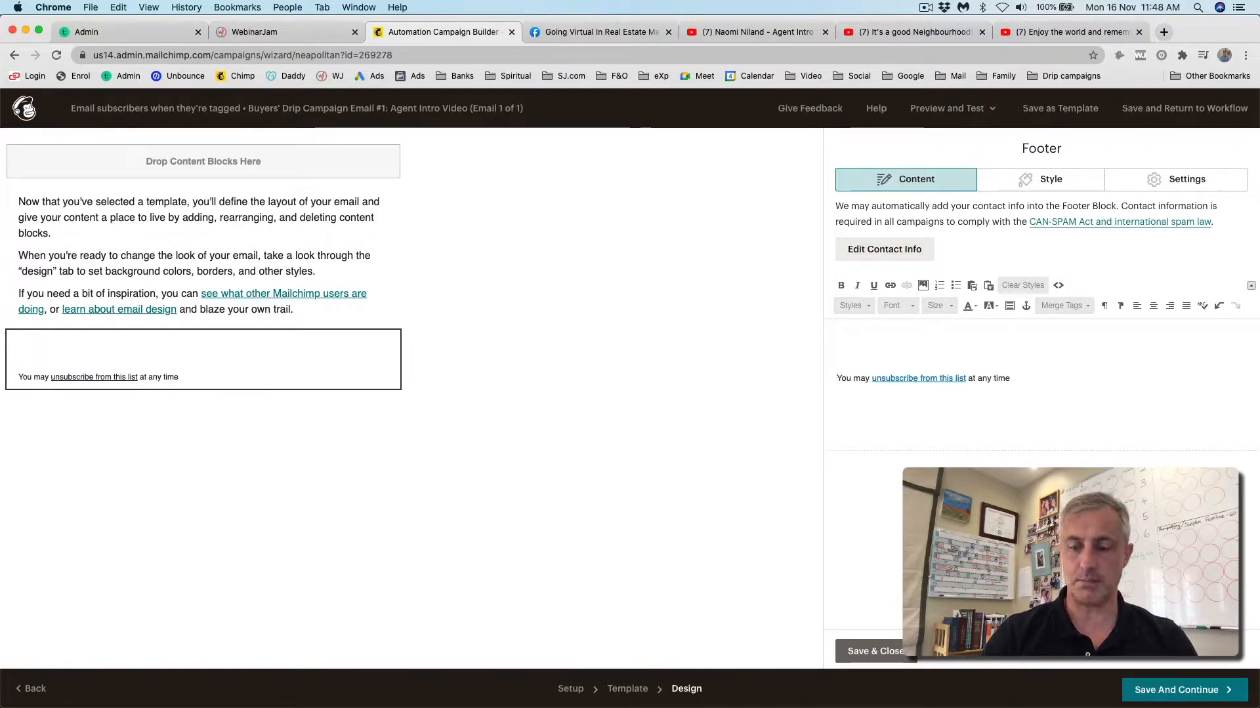
pyautogui.write('____________________________________')
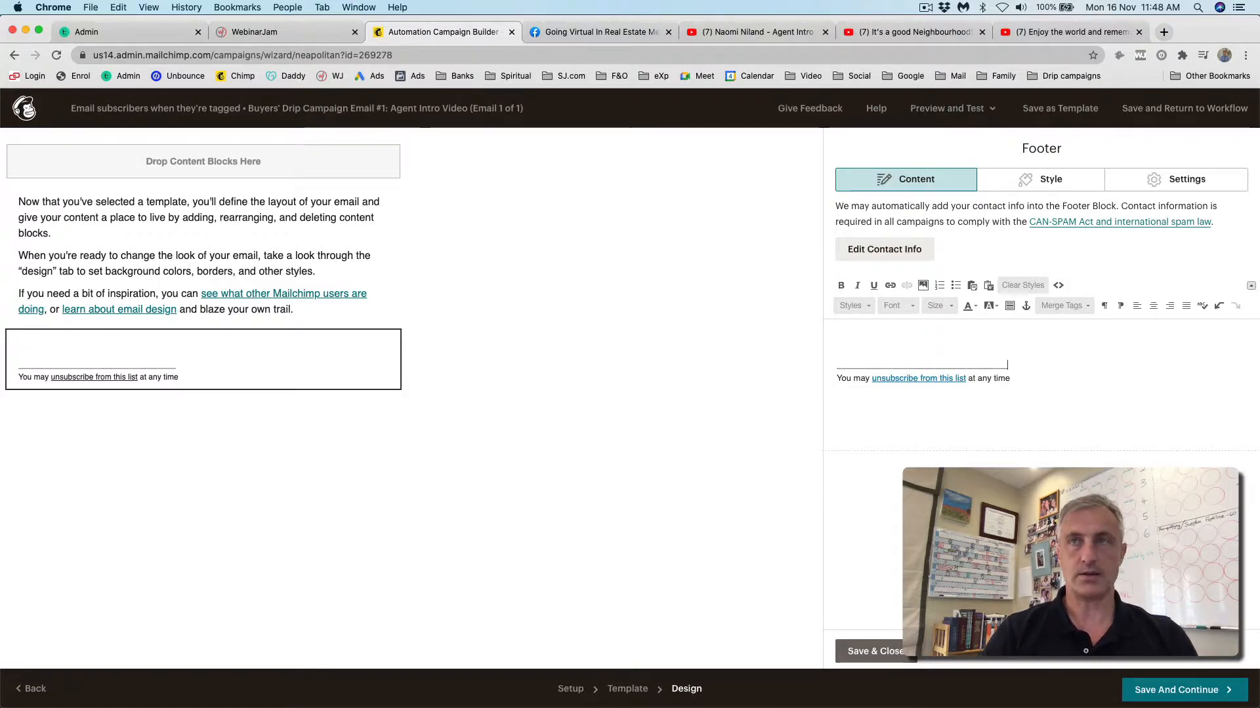
# - Set all footer text to Times New Roman size 10 and save the footer
pyautogui.press('super+a')
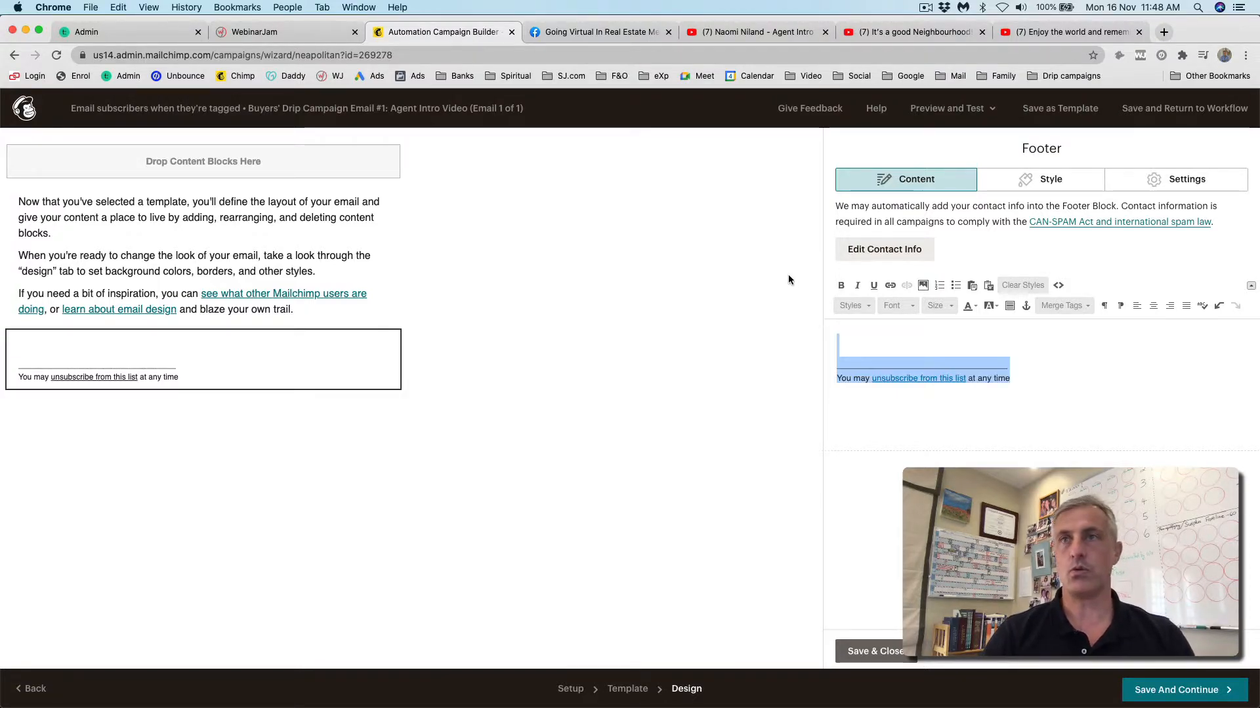
pyautogui.click(867, 307)
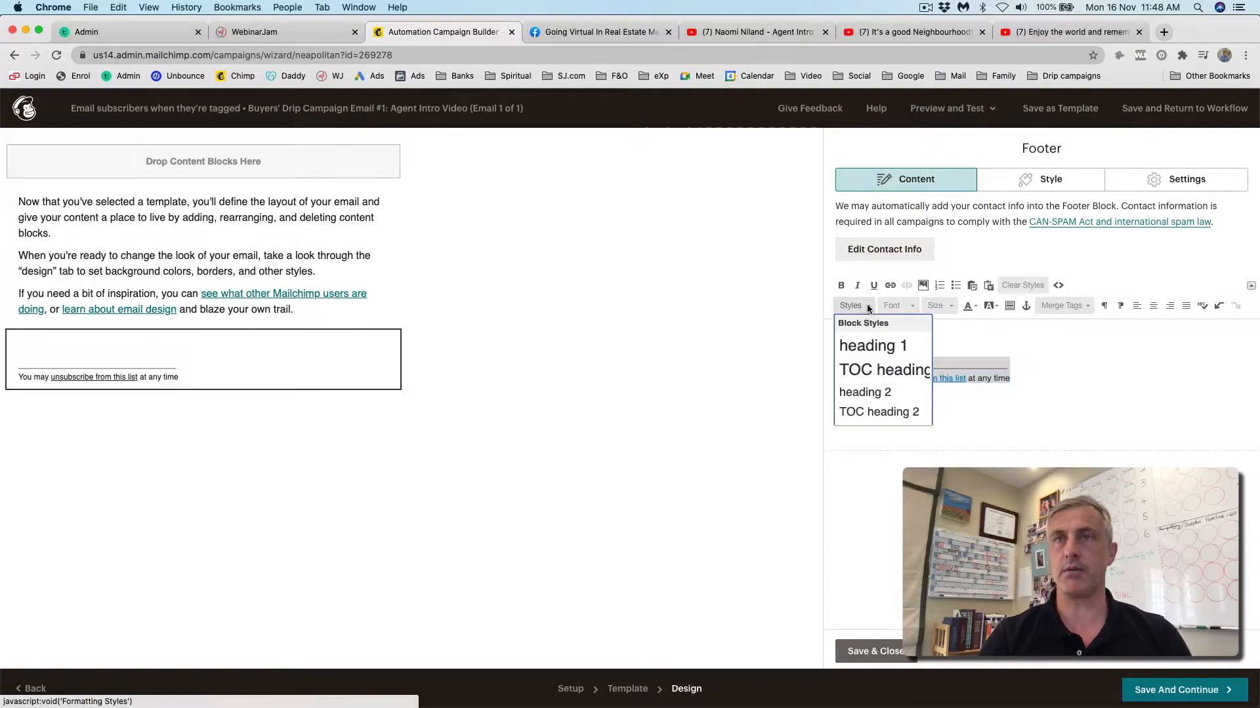
pyautogui.click(908, 307)
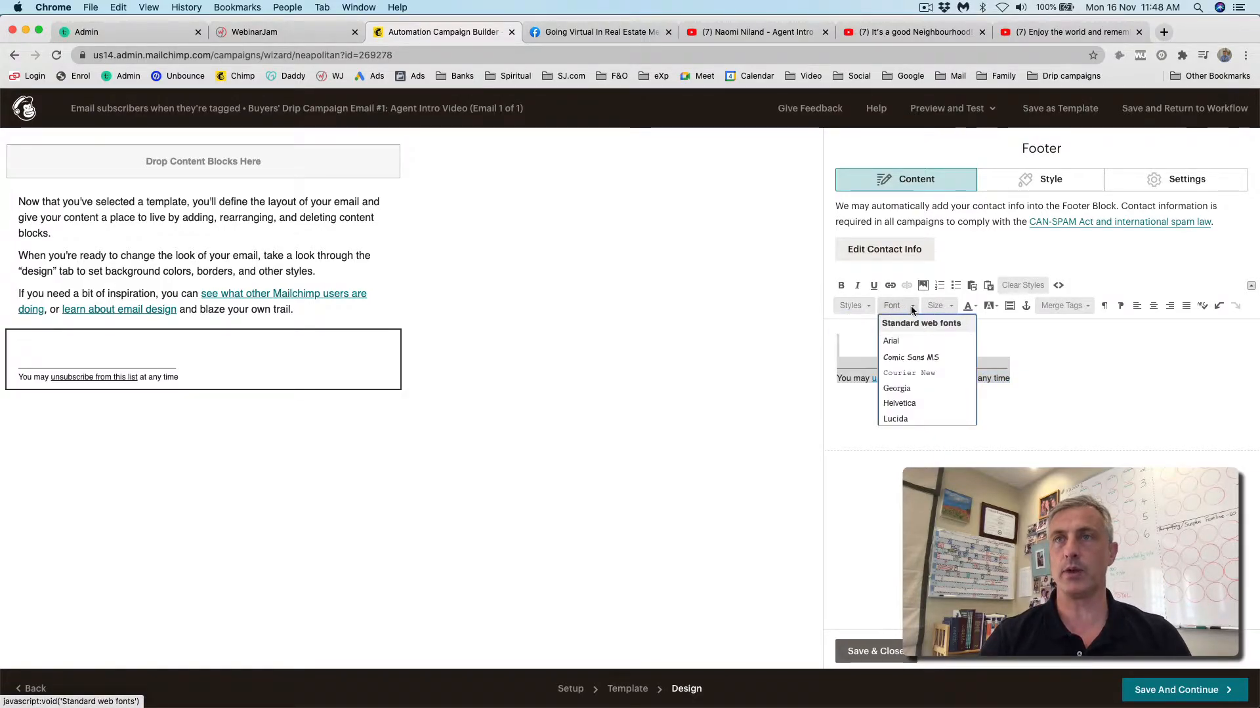
pyautogui.scroll(-2, 901, 375)
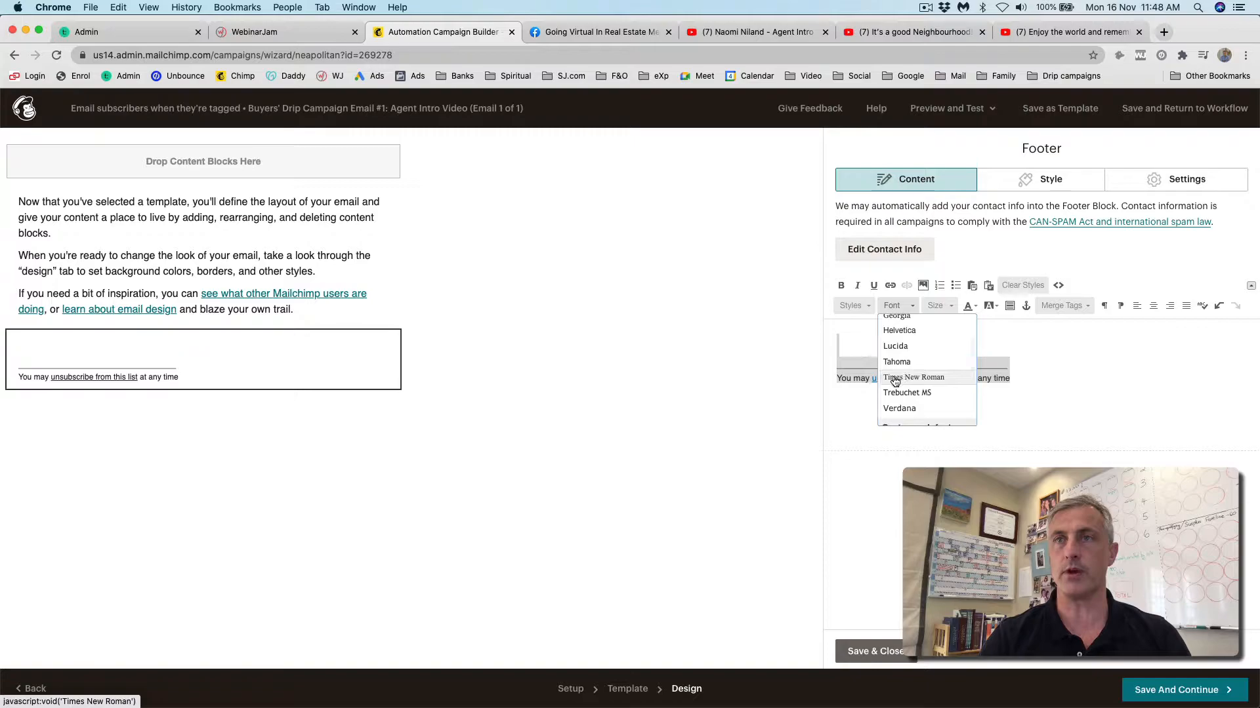
pyautogui.click(901, 377)
pyautogui.click(951, 306)
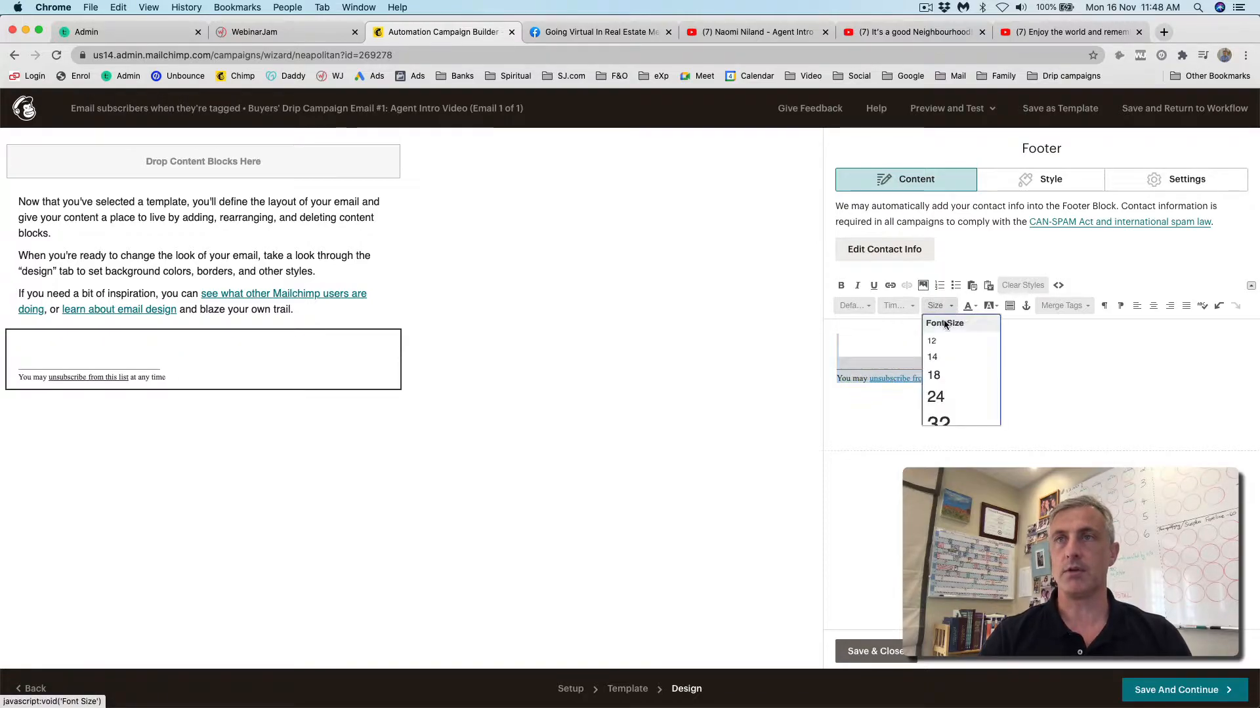
pyautogui.click(934, 346)
pyautogui.click(949, 306)
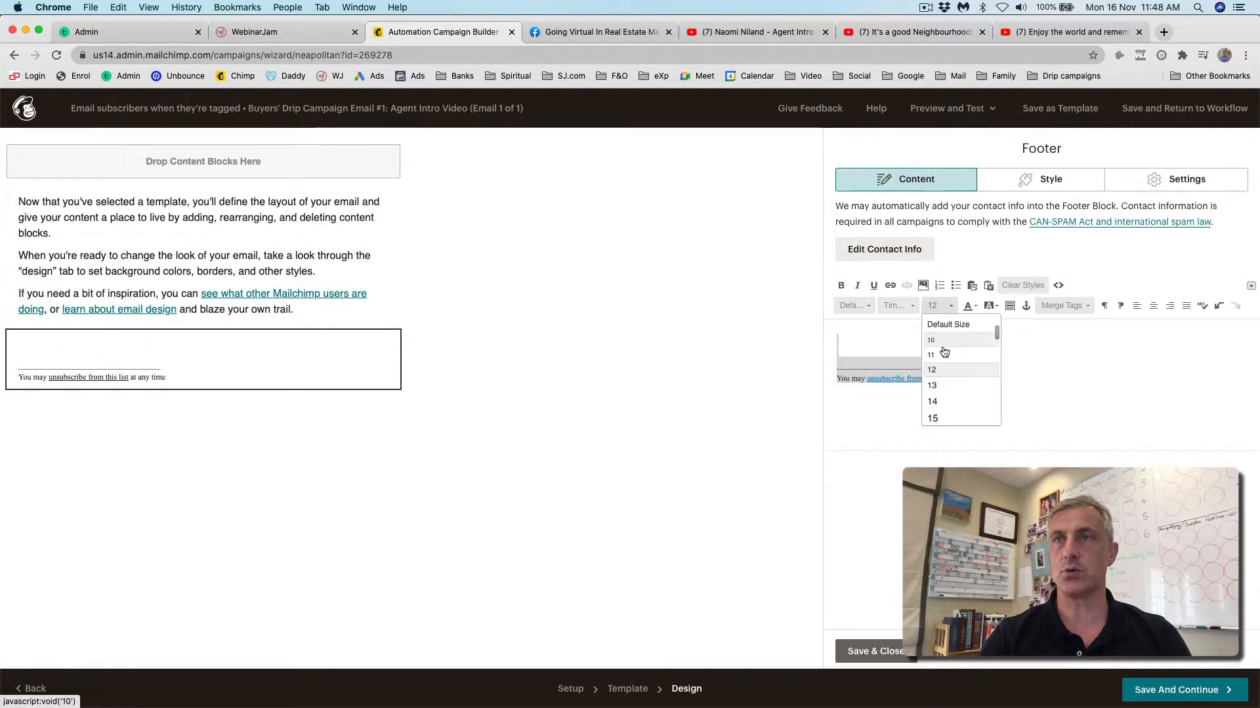
pyautogui.scroll(2, 938, 368)
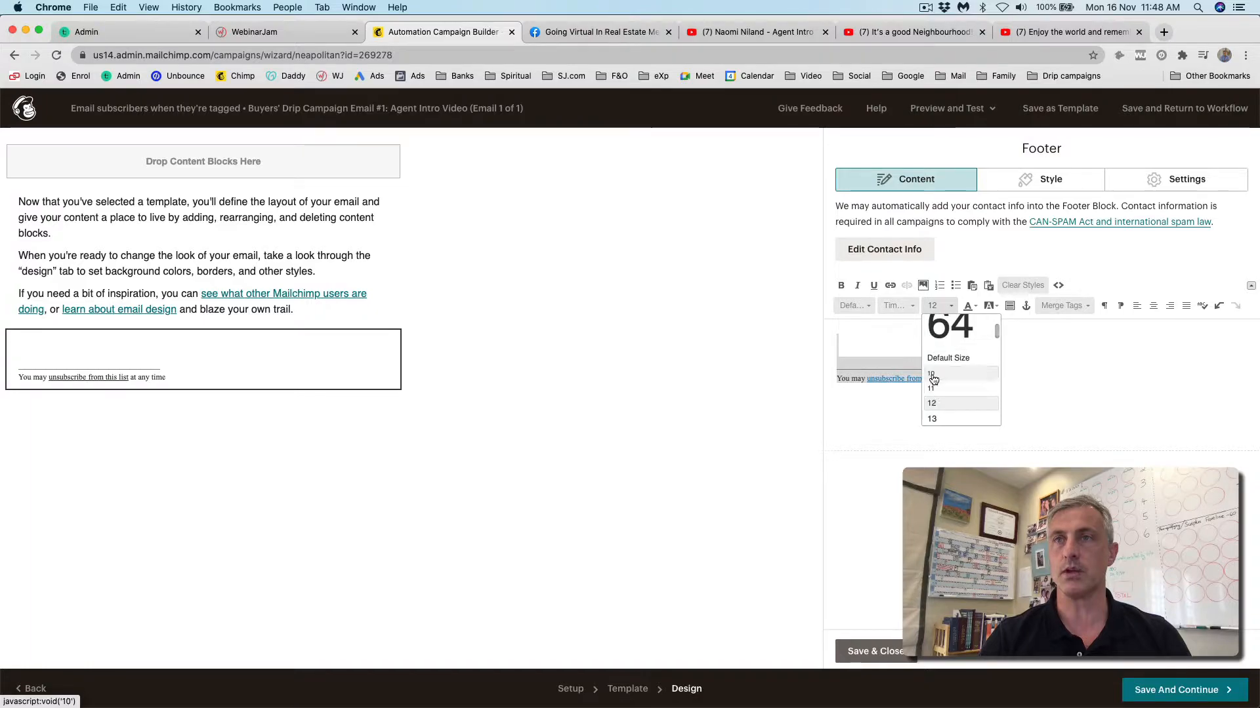
pyautogui.click(931, 373)
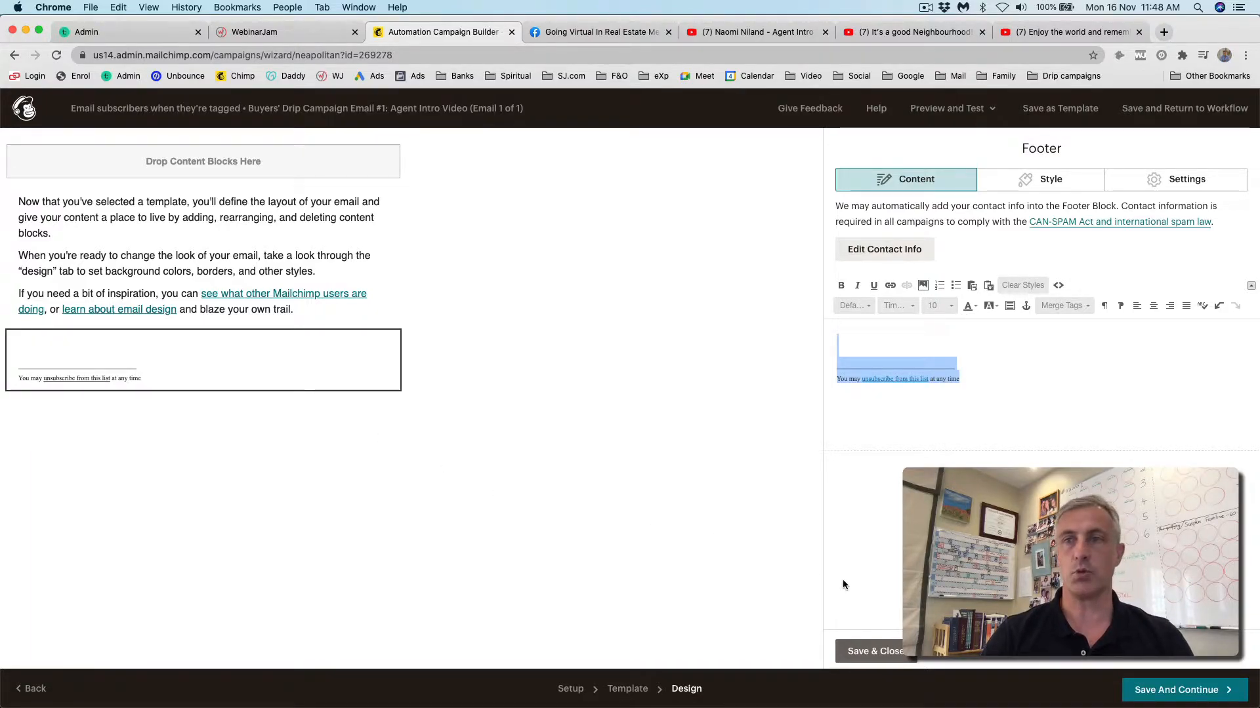
pyautogui.click(875, 652)
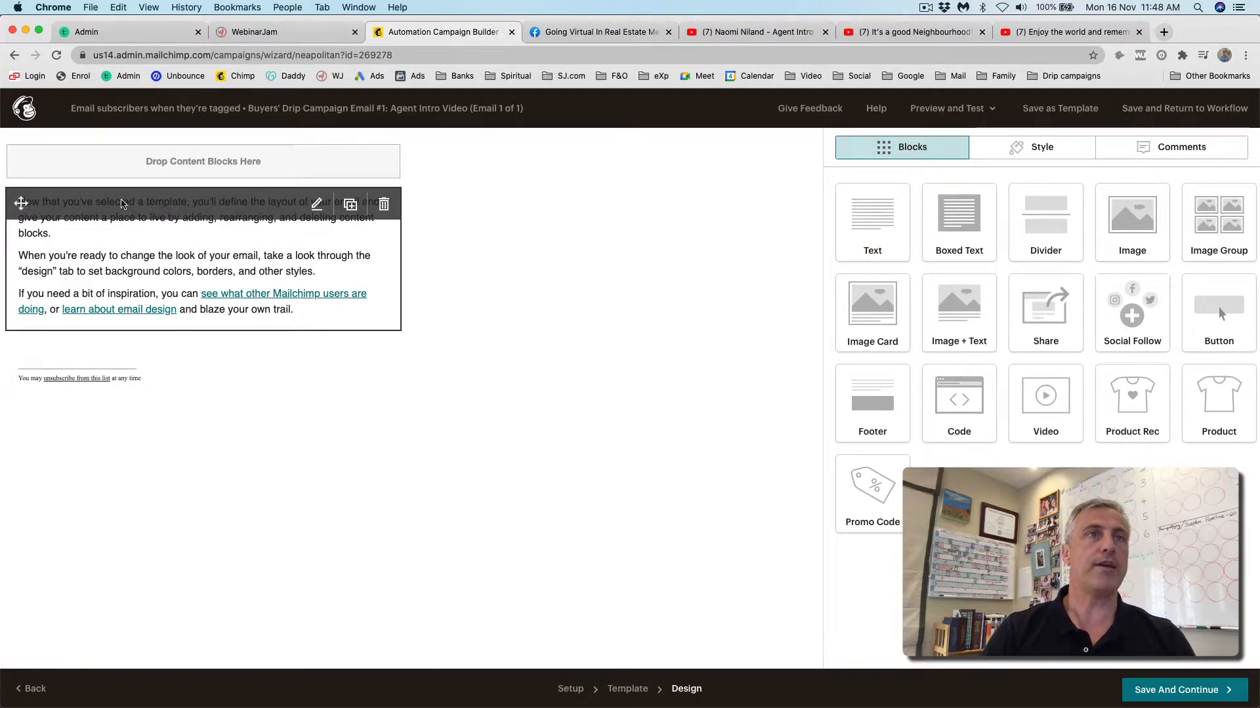
# - Replace the sample intro text with a 'Hi *|FNAME|*' greeting followed by a new paragraph
pyautogui.click(145, 213)
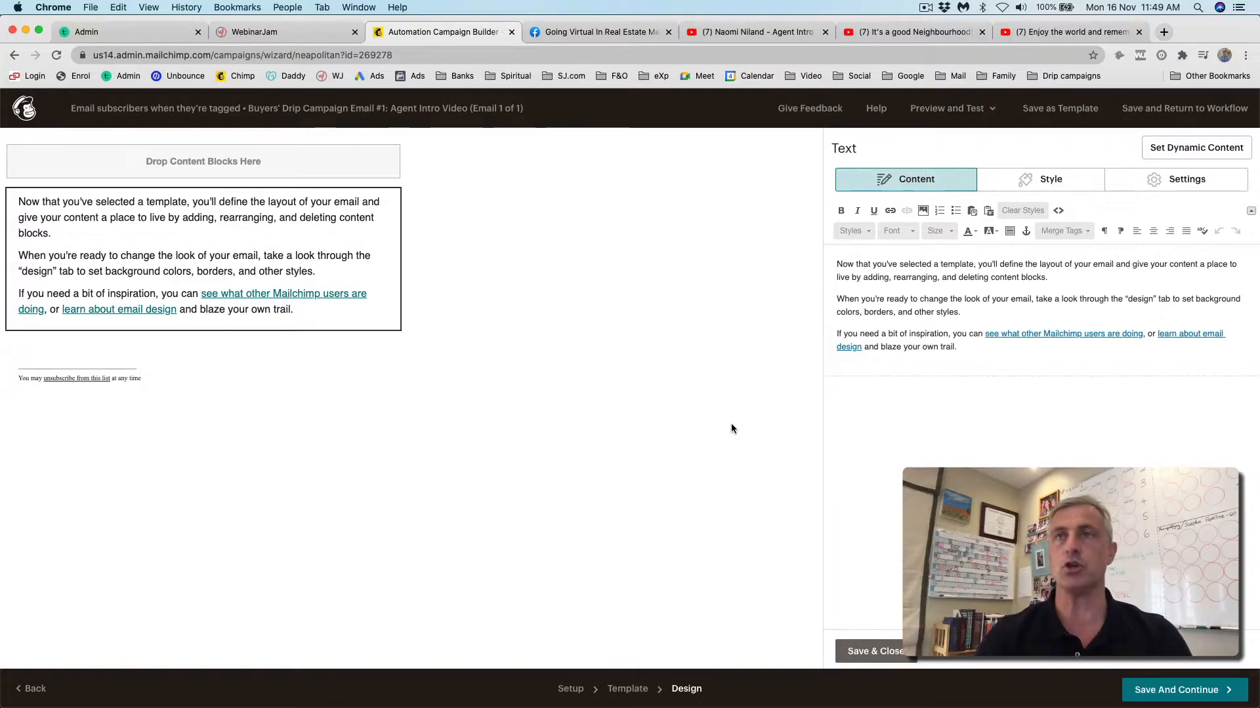
pyautogui.moveTo(835, 264); pyautogui.dragTo(992, 351)
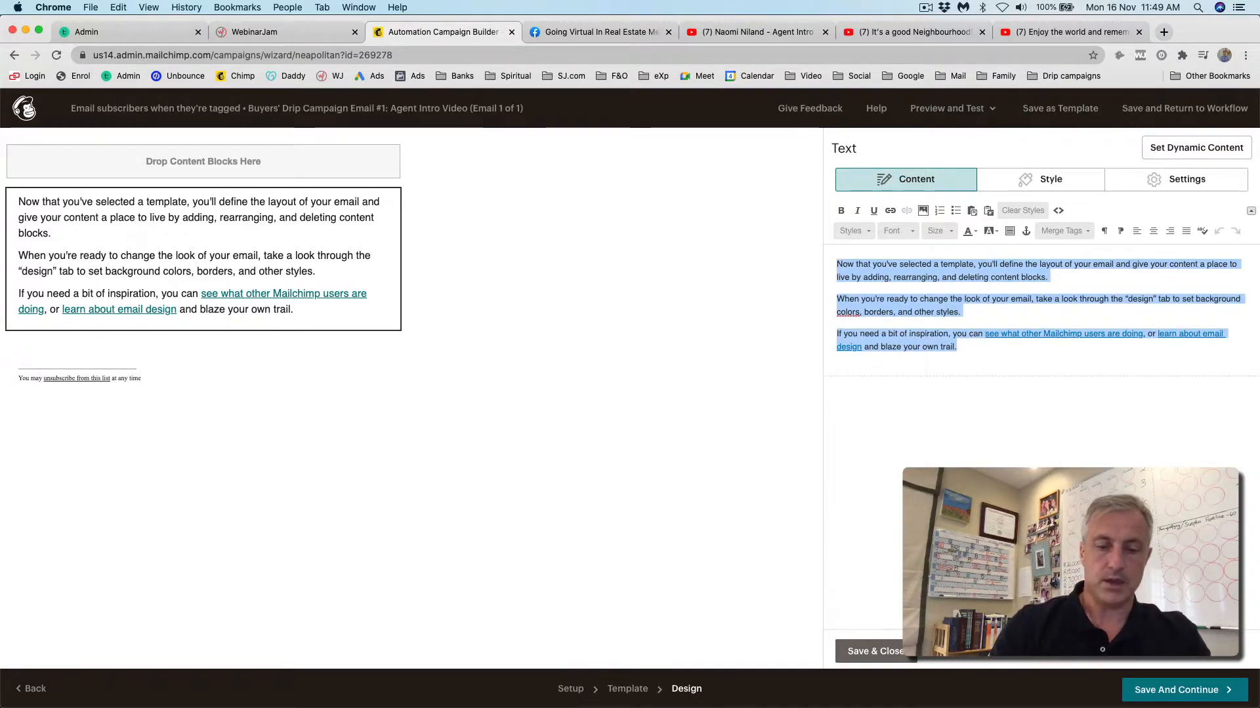
pyautogui.write('Hi')
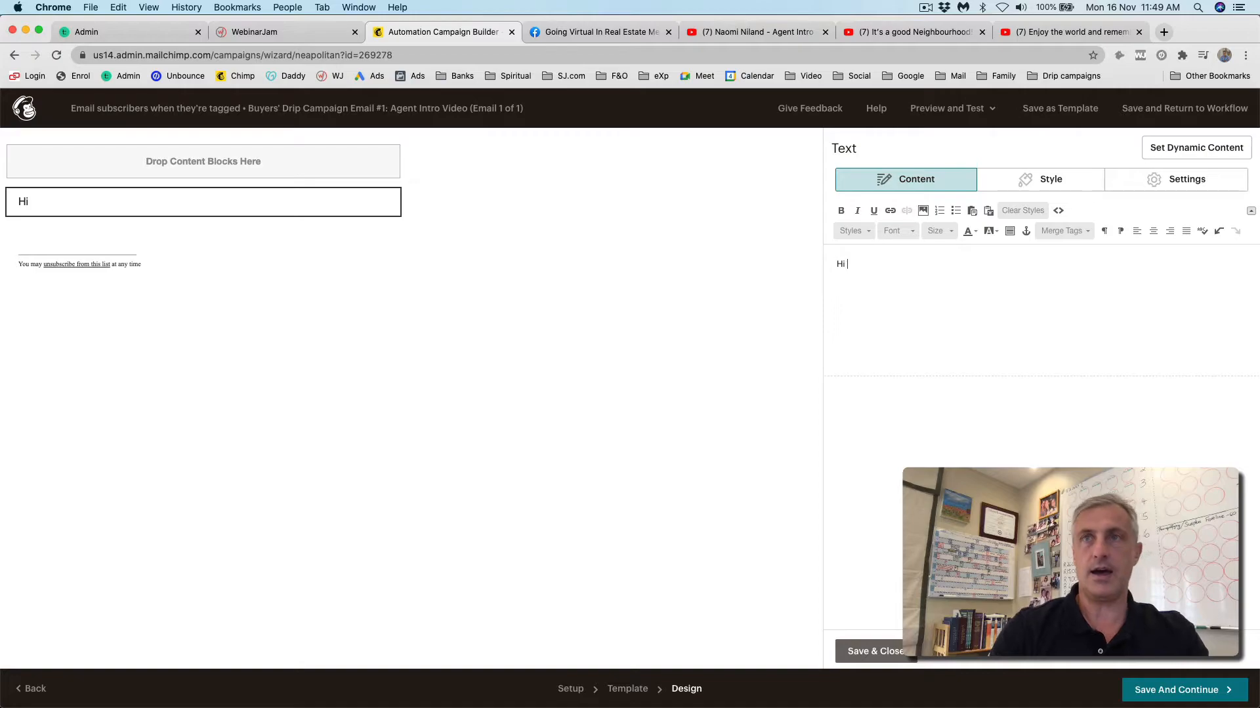
pyautogui.click(1086, 231)
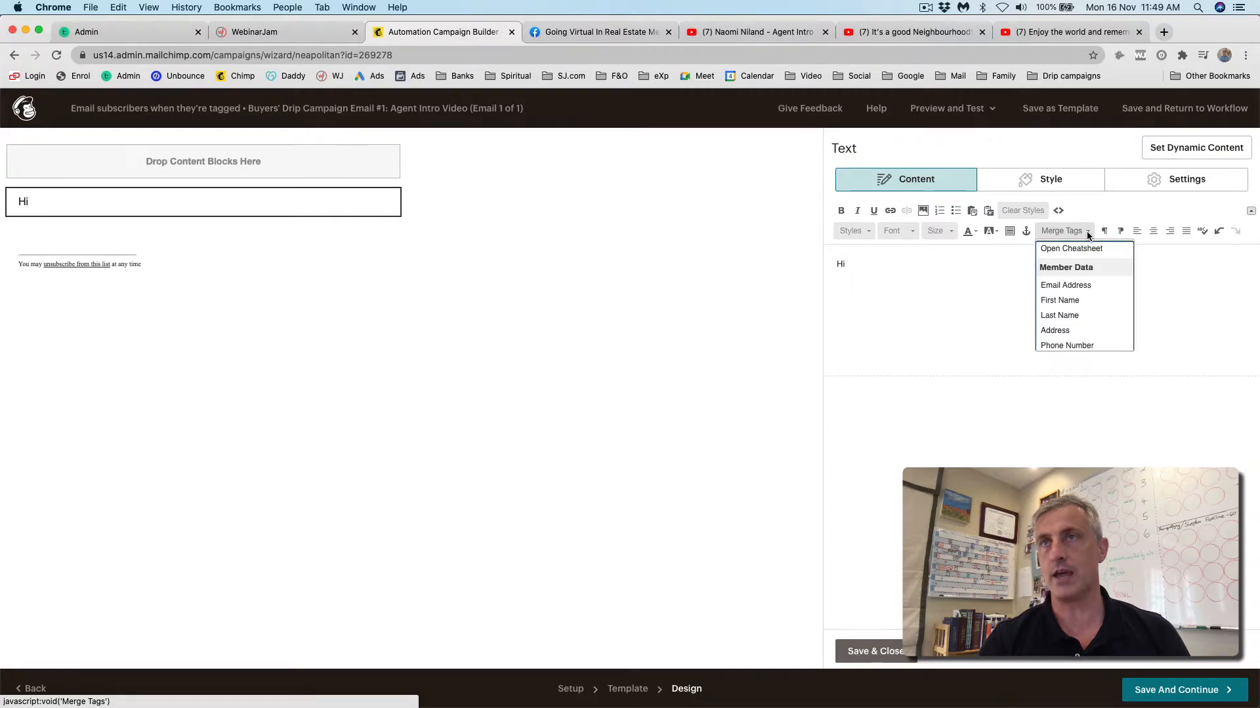
pyautogui.click(1053, 298)
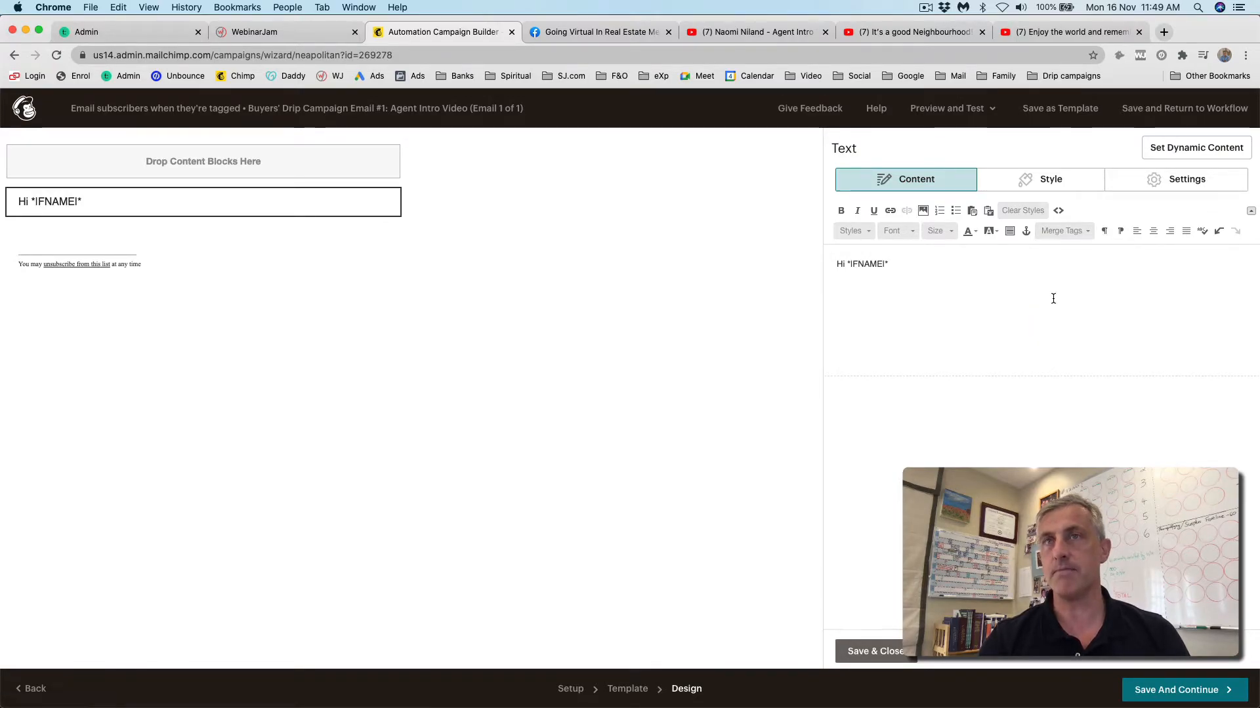
pyautogui.press('Return')
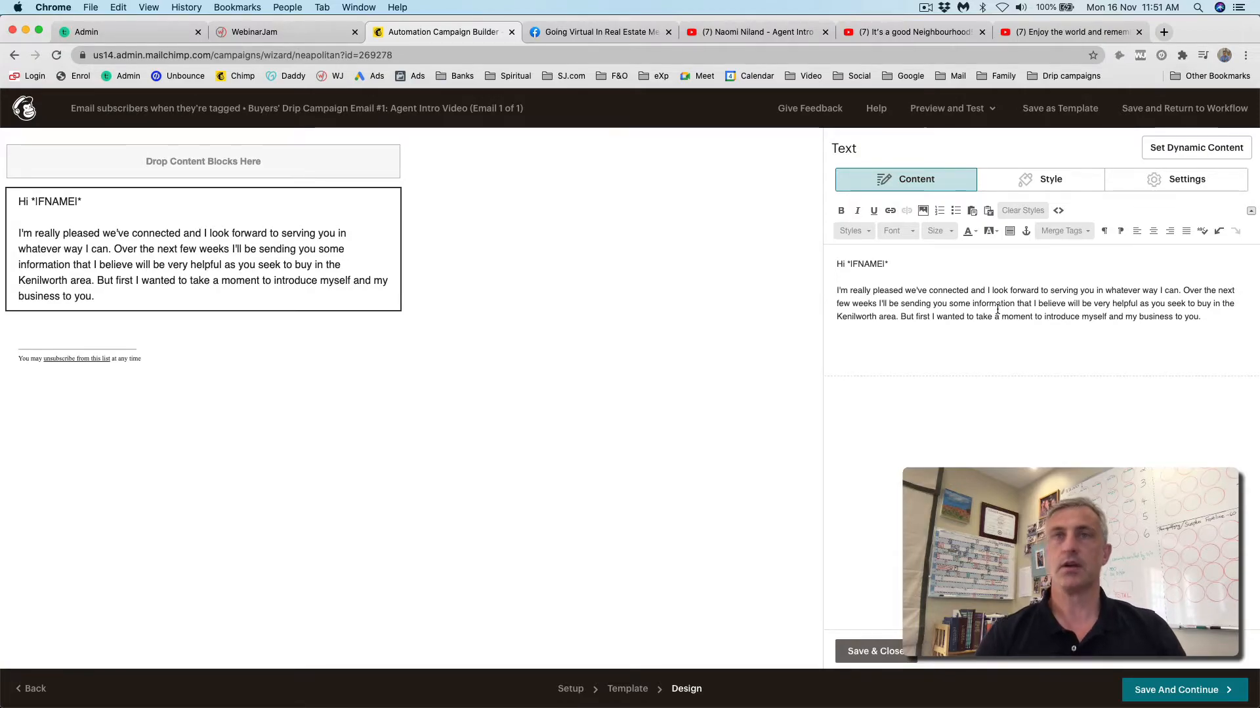
# - Set the greeting and intro text to Times New Roman size 16 and save the block
pyautogui.tripleClick(864, 288)
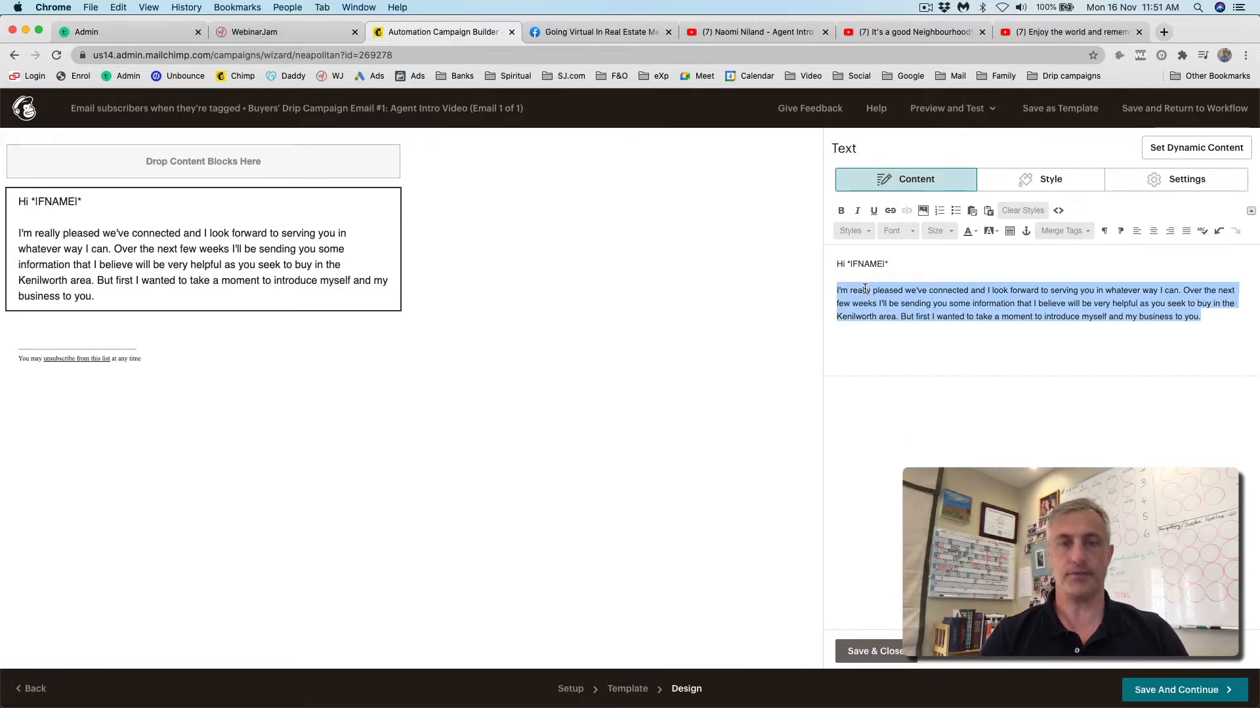
pyautogui.press('super+a')
pyautogui.click(911, 233)
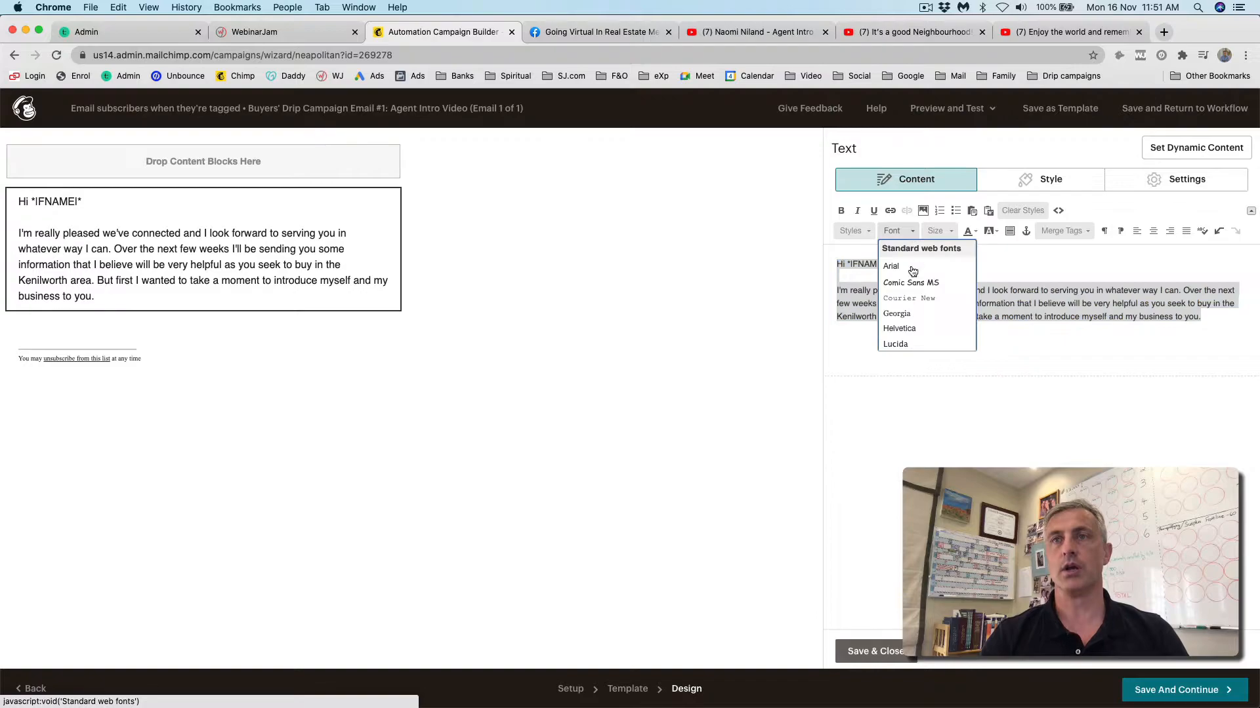
pyautogui.scroll(-2, 903, 317)
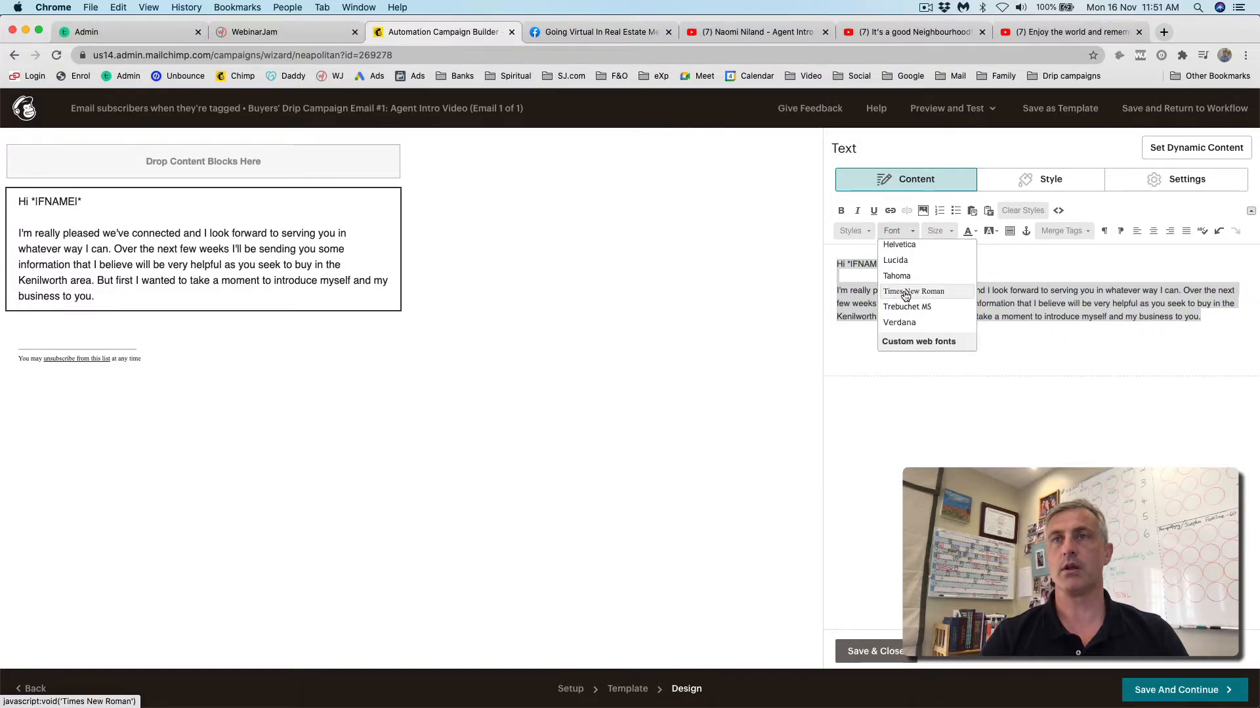
pyautogui.click(912, 291)
pyautogui.click(950, 231)
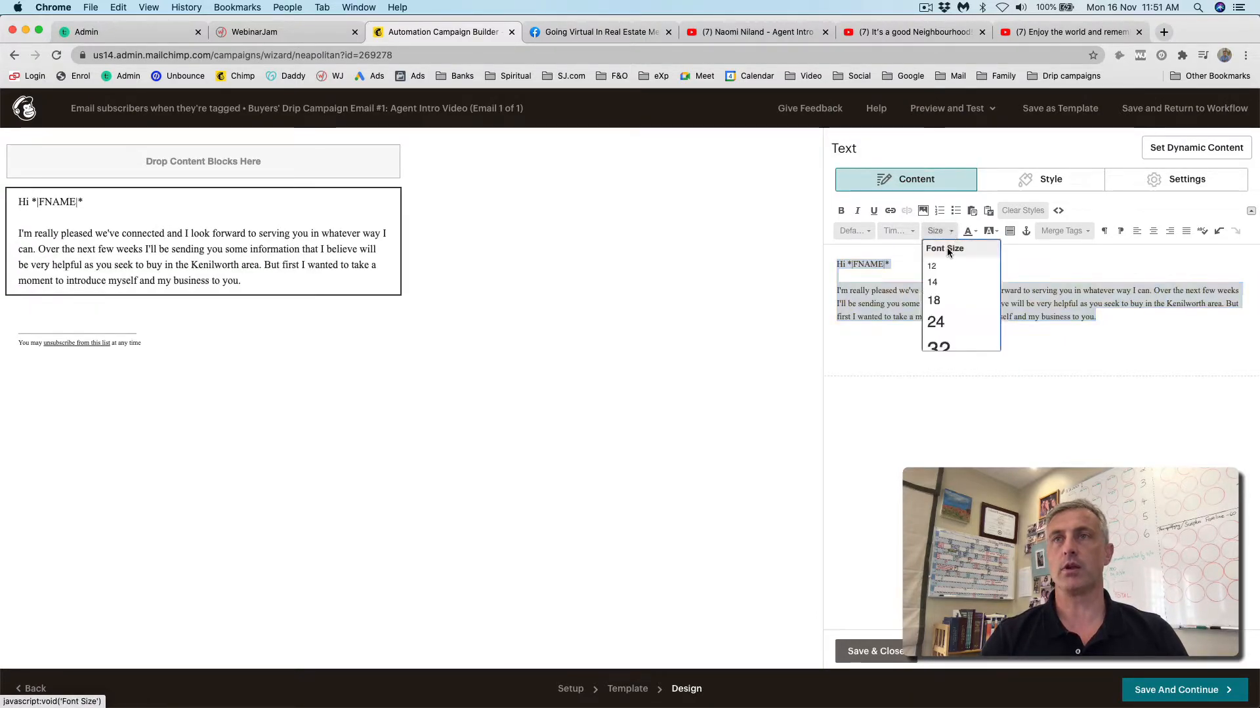
pyautogui.click(932, 283)
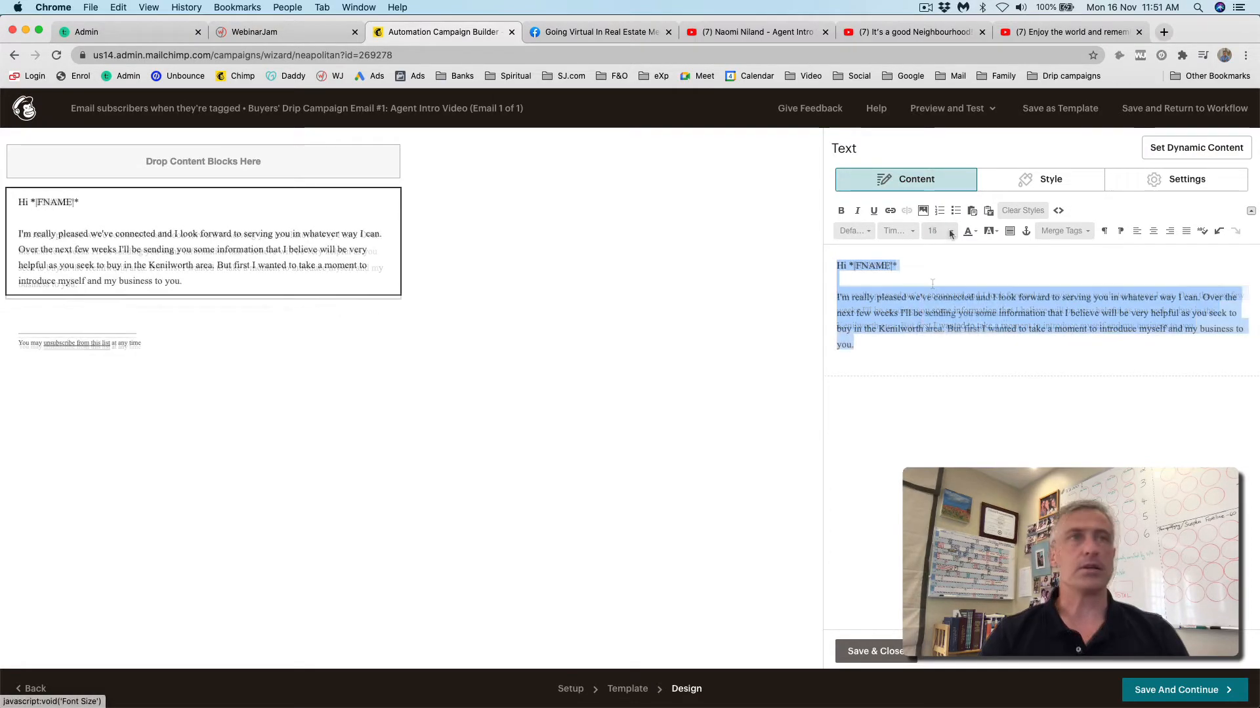
pyautogui.click(950, 232)
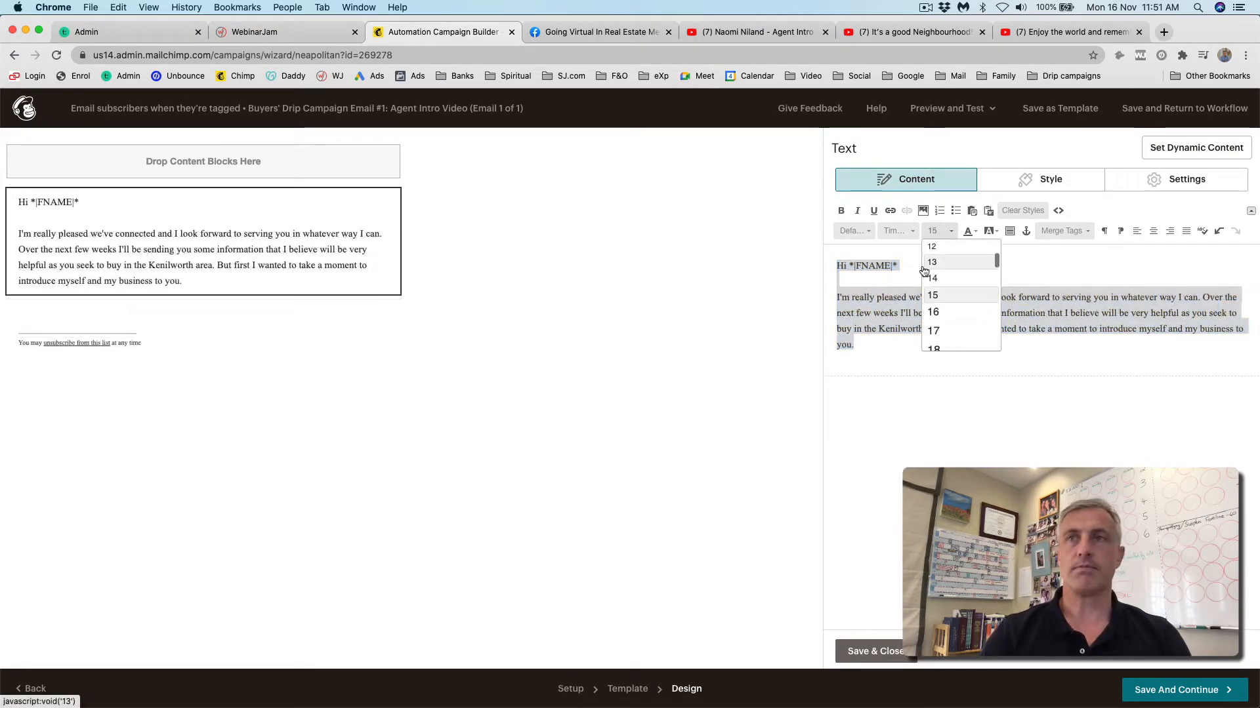
pyautogui.click(934, 313)
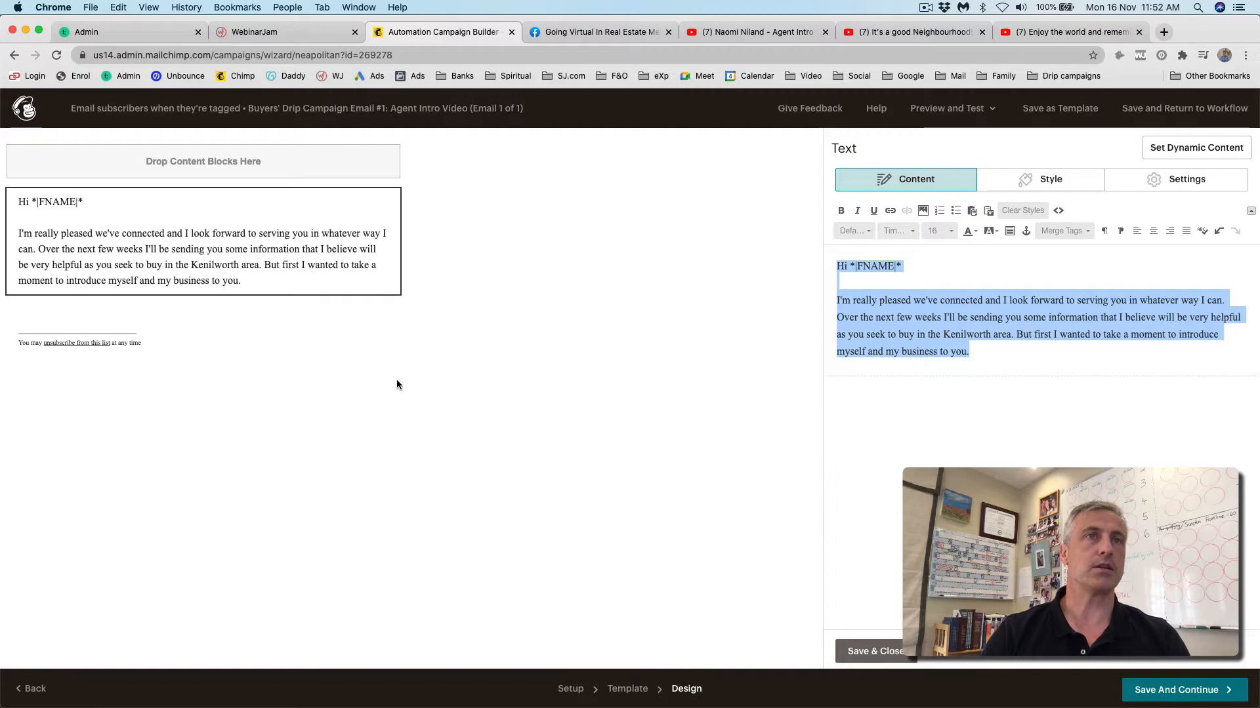
pyautogui.click(882, 651)
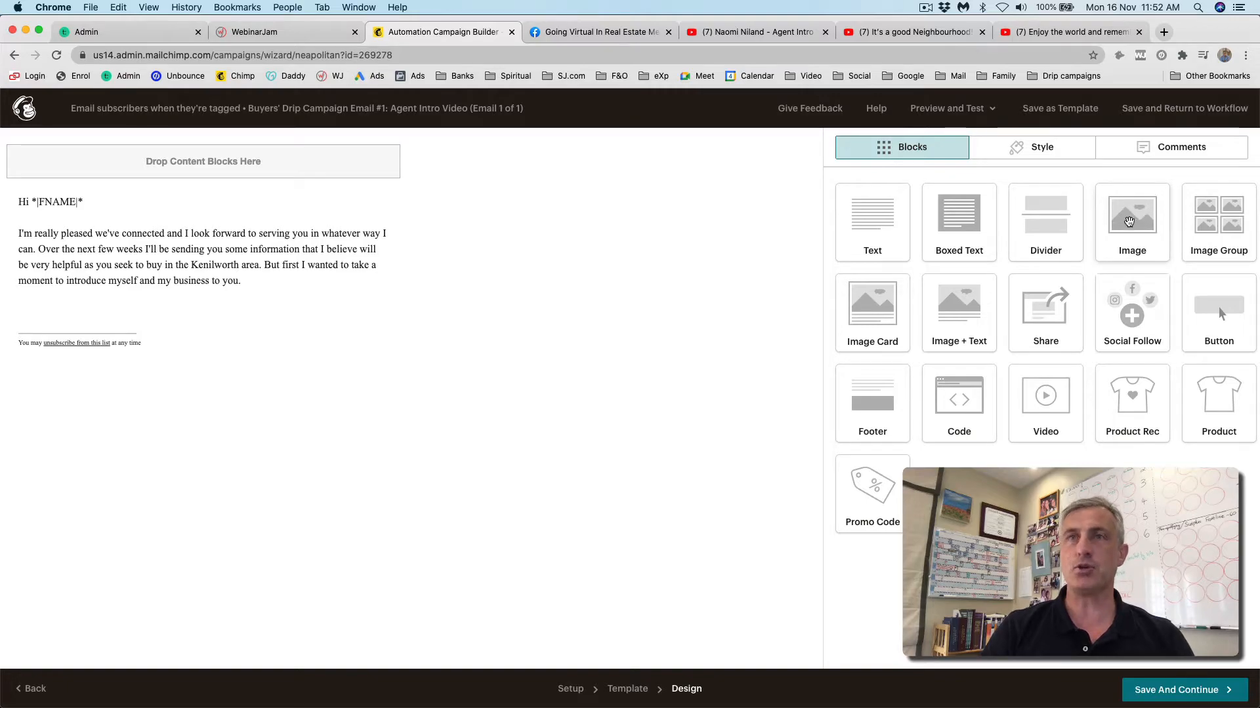
# - Drop an Image block below the intro text and open My Files in Content Studio
pyautogui.moveTo(1129, 222); pyautogui.dragTo(157, 309)
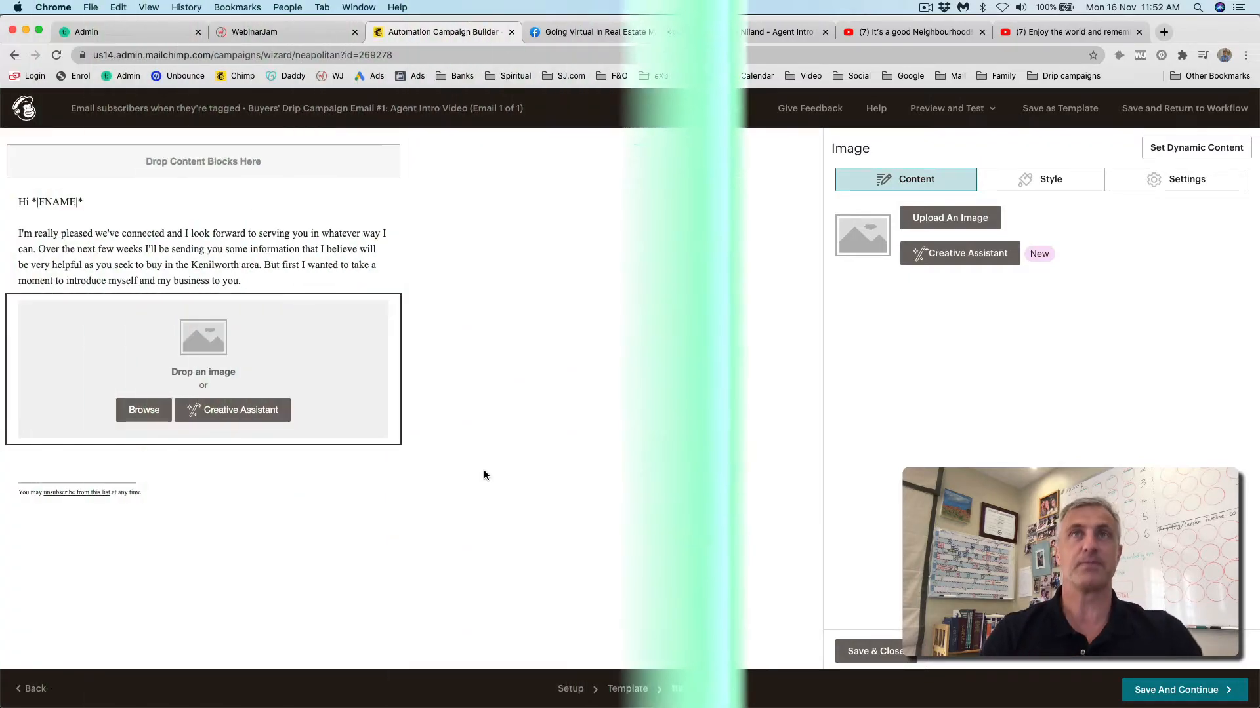
pyautogui.click(145, 410)
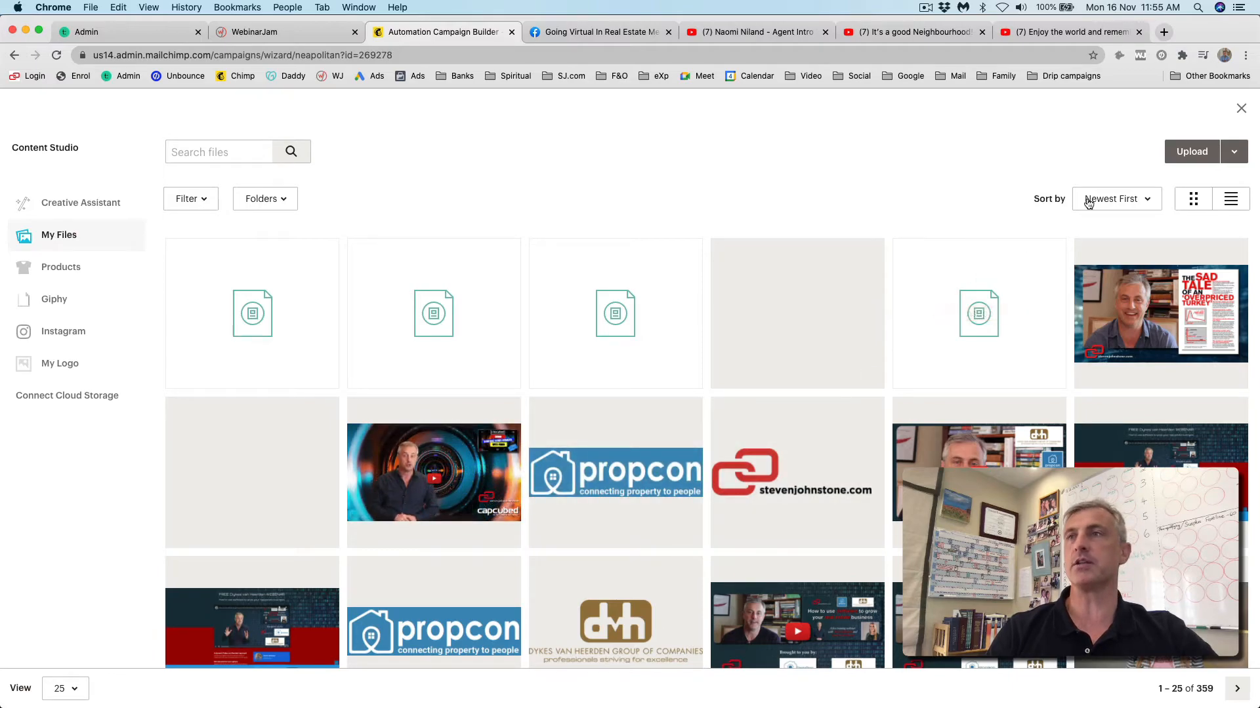
# - Upload the agent's intro GIF from the Going Virtual images folder into the image block
pyautogui.click(1198, 153)
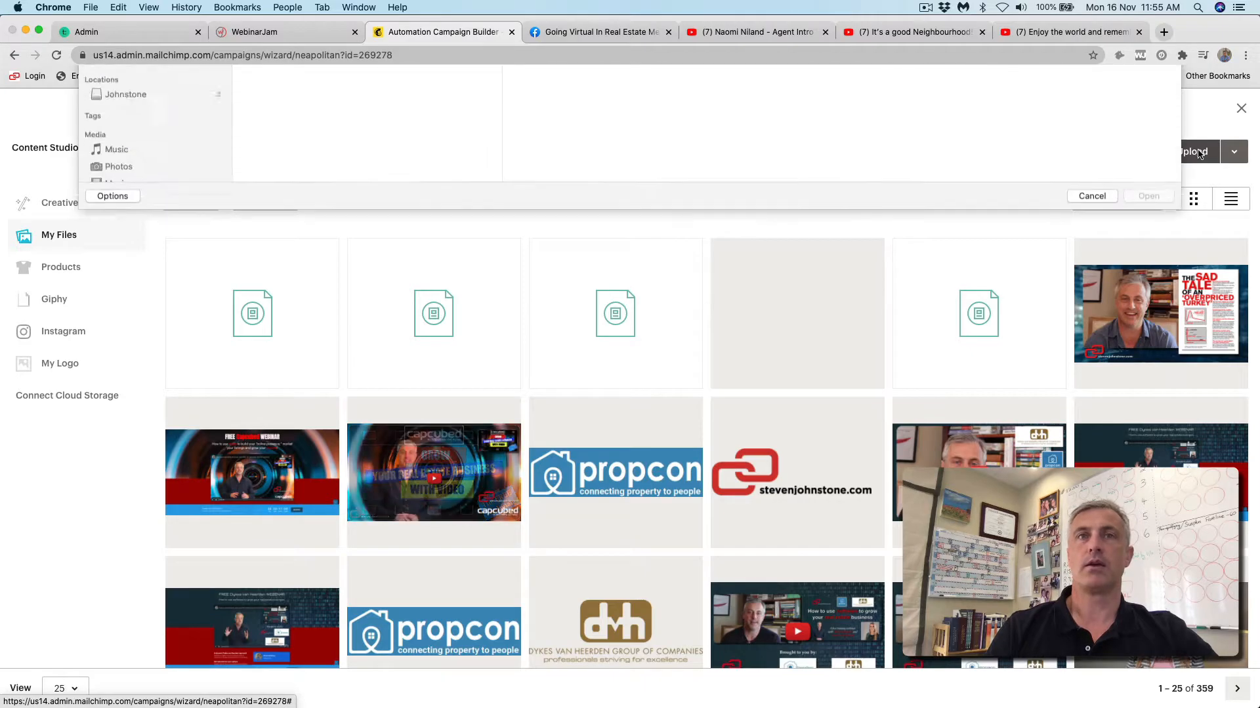
pyautogui.click(146, 338)
pyautogui.click(295, 145)
pyautogui.doubleClick(513, 324)
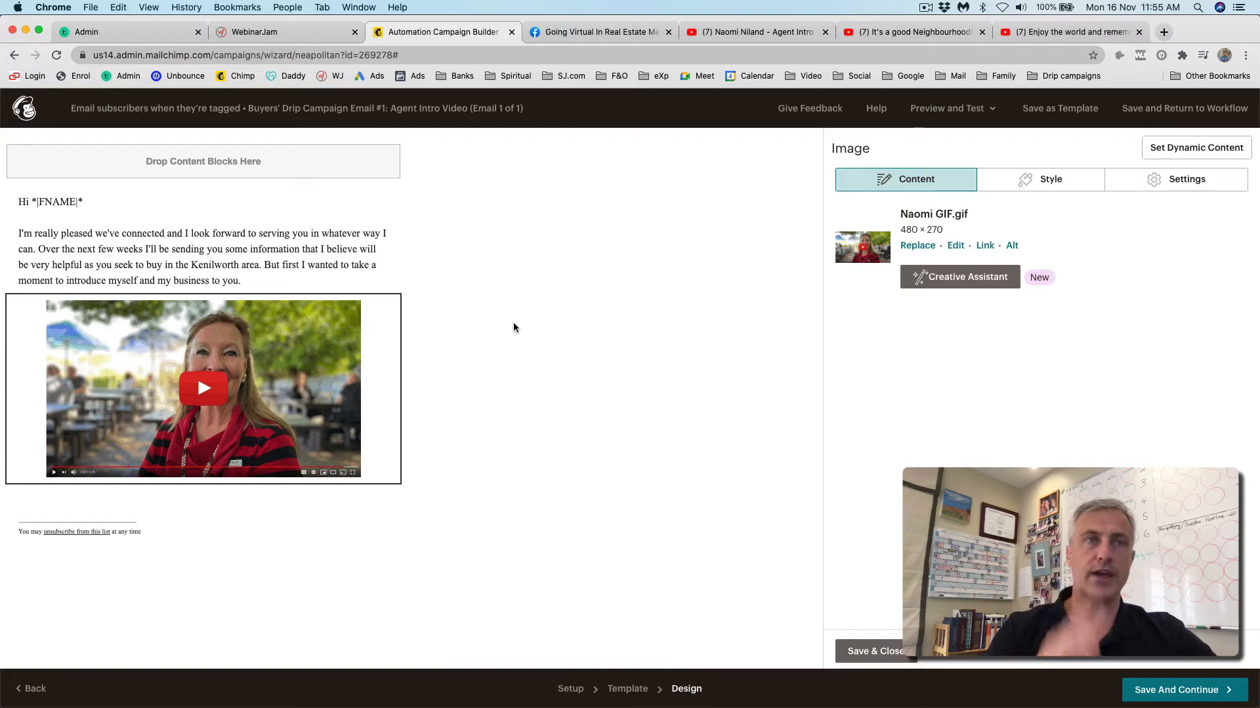
pyautogui.moveTo(207, 352)
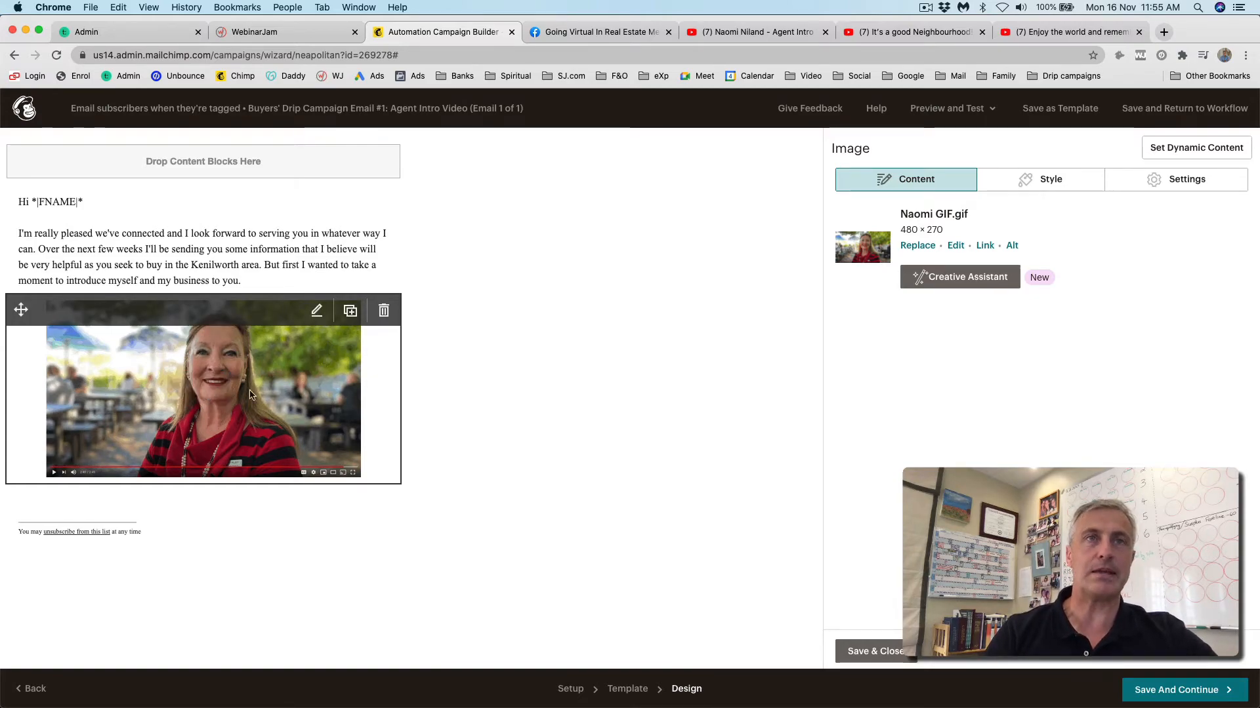
# - Start a web link on the GIF and copy the YouTube intro video's URL
pyautogui.click(984, 246)
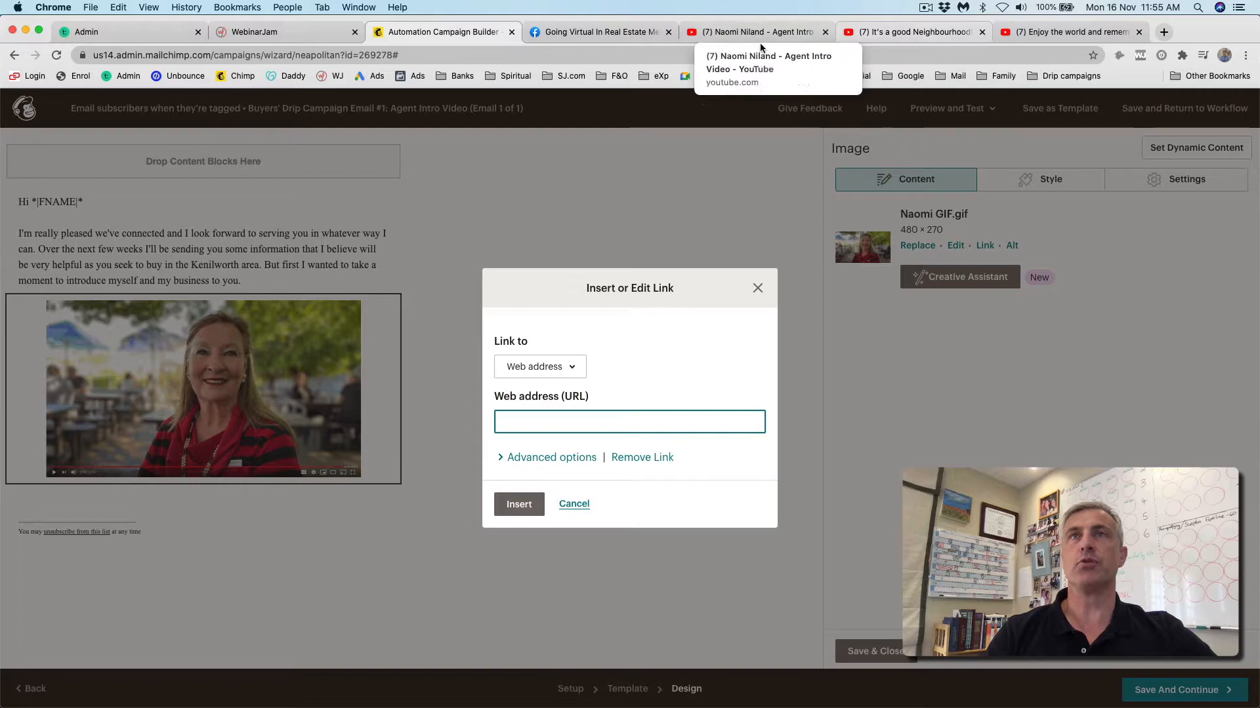
pyautogui.click(743, 33)
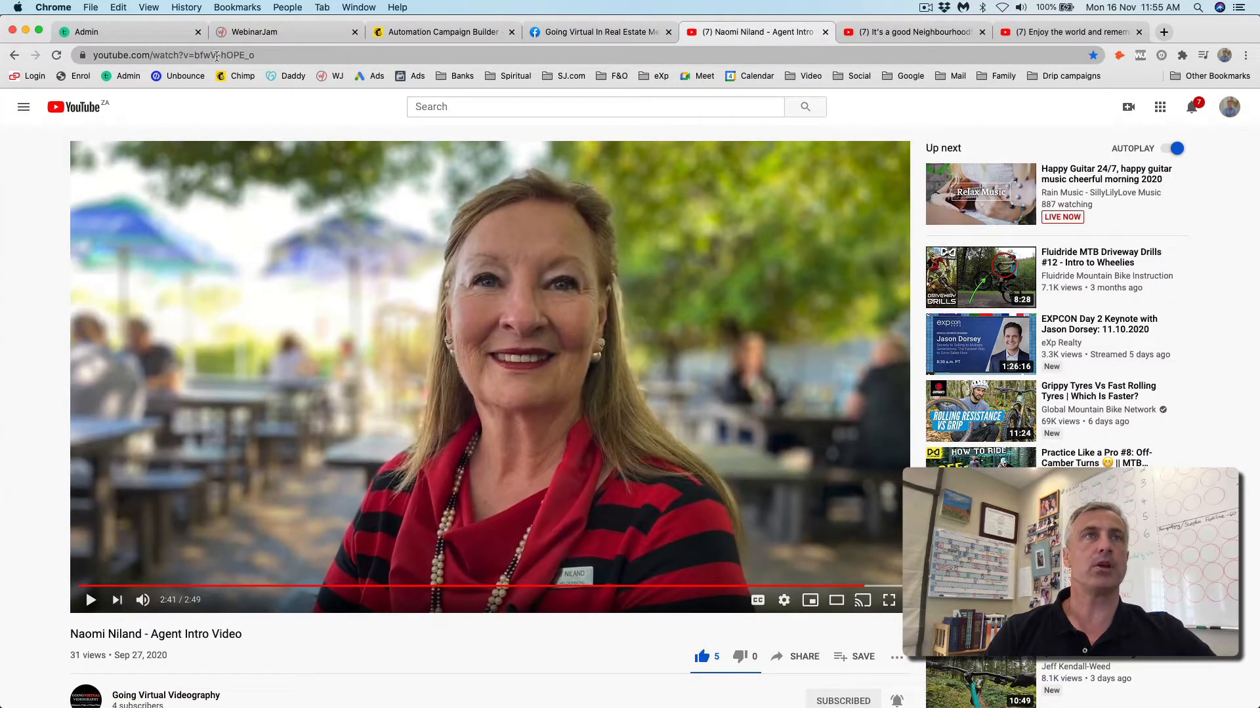
pyautogui.click(217, 57)
pyautogui.press('super+c')
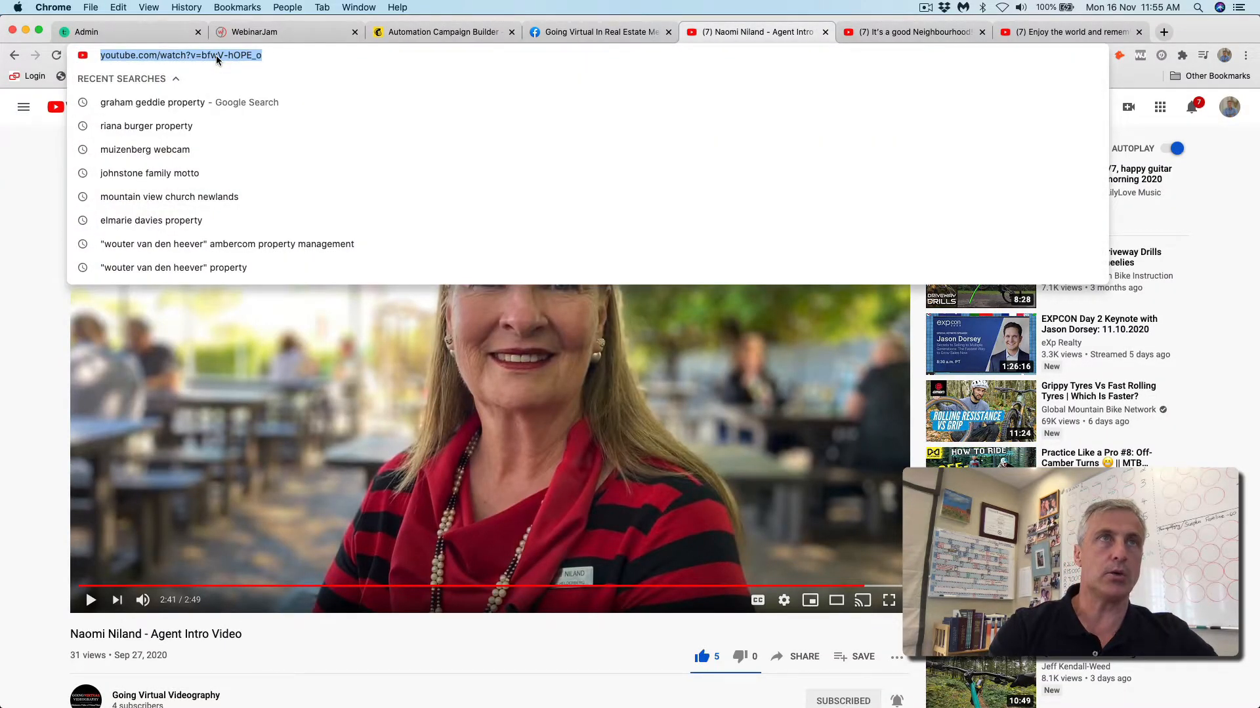
pyautogui.click(332, 51)
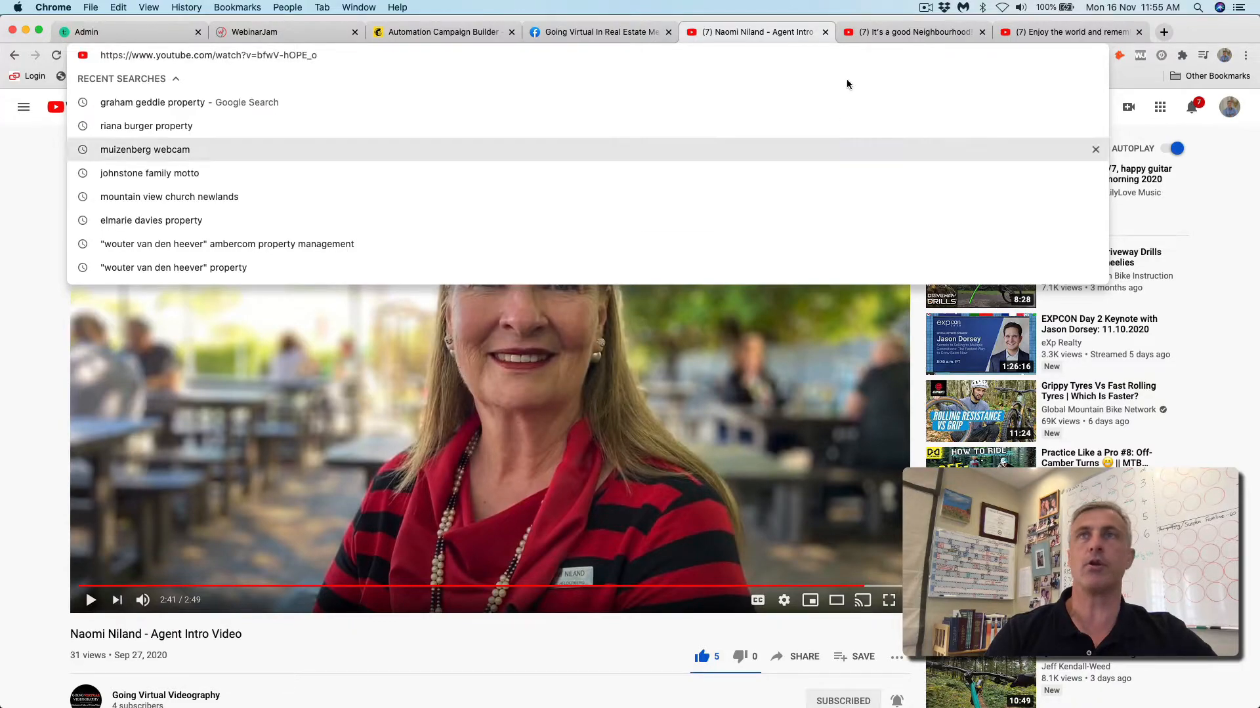
pyautogui.click(443, 31)
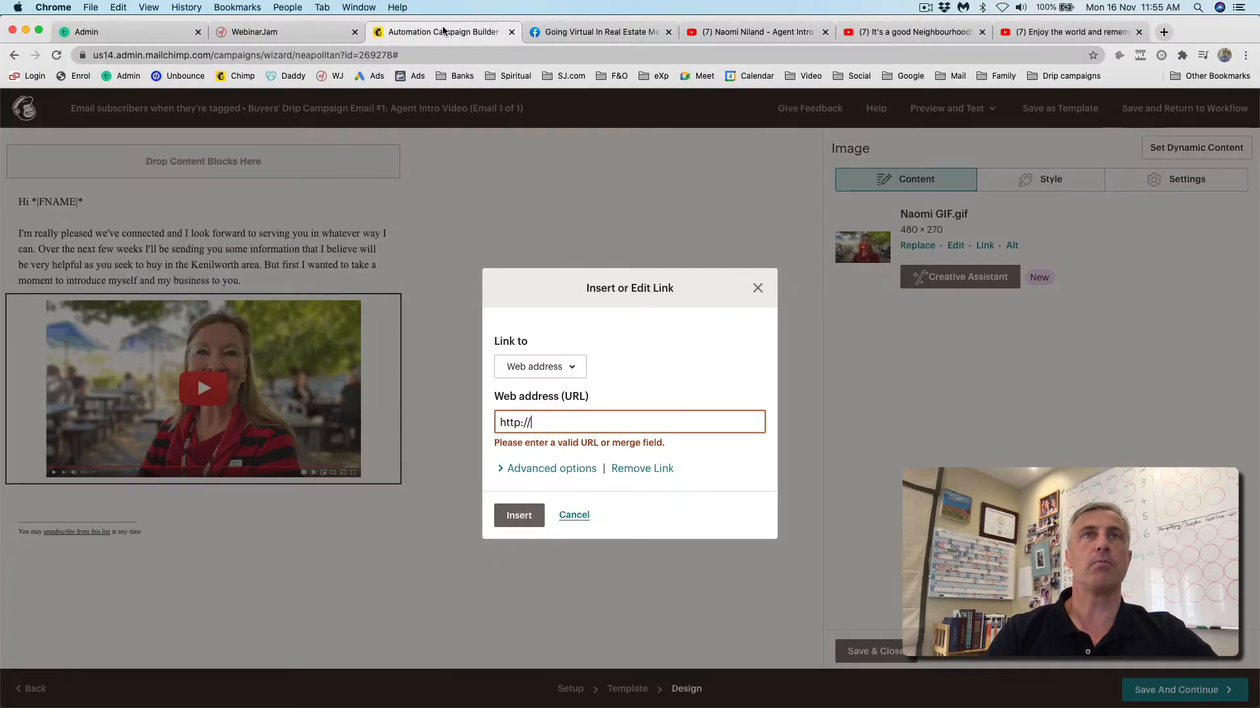
pyautogui.tripleClick(519, 420)
pyautogui.press('BackSpace')
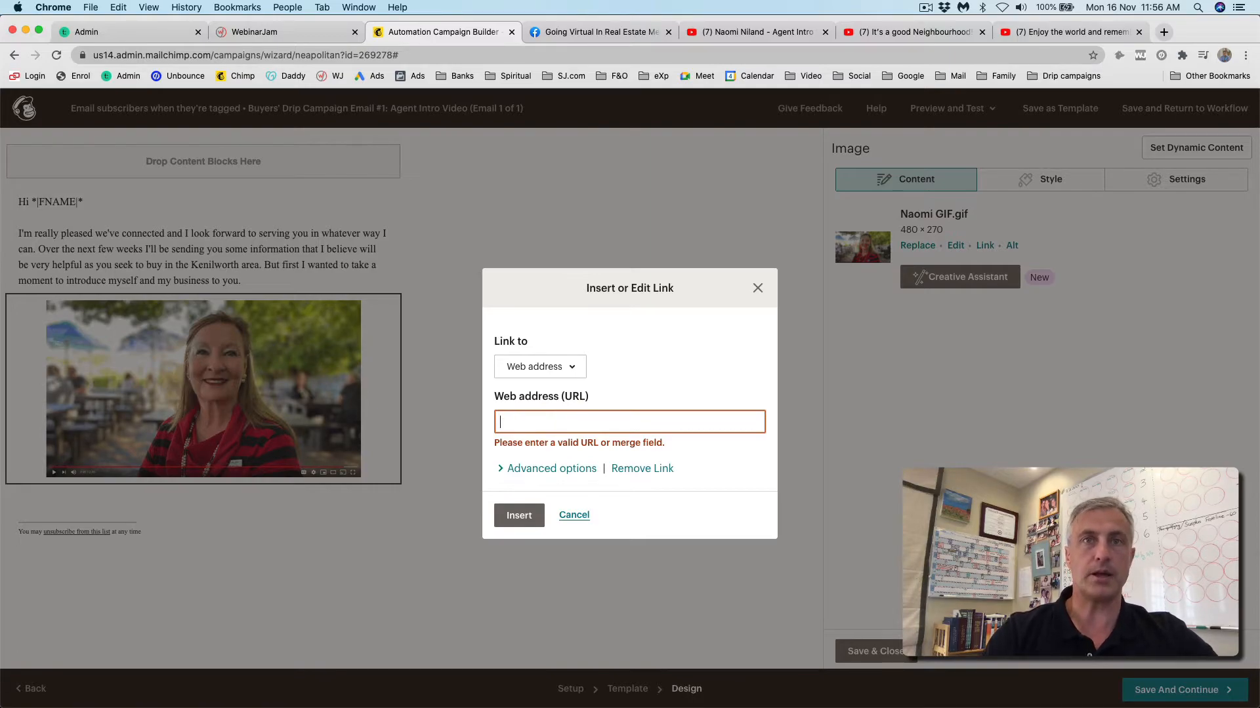
pyautogui.press('super+v')
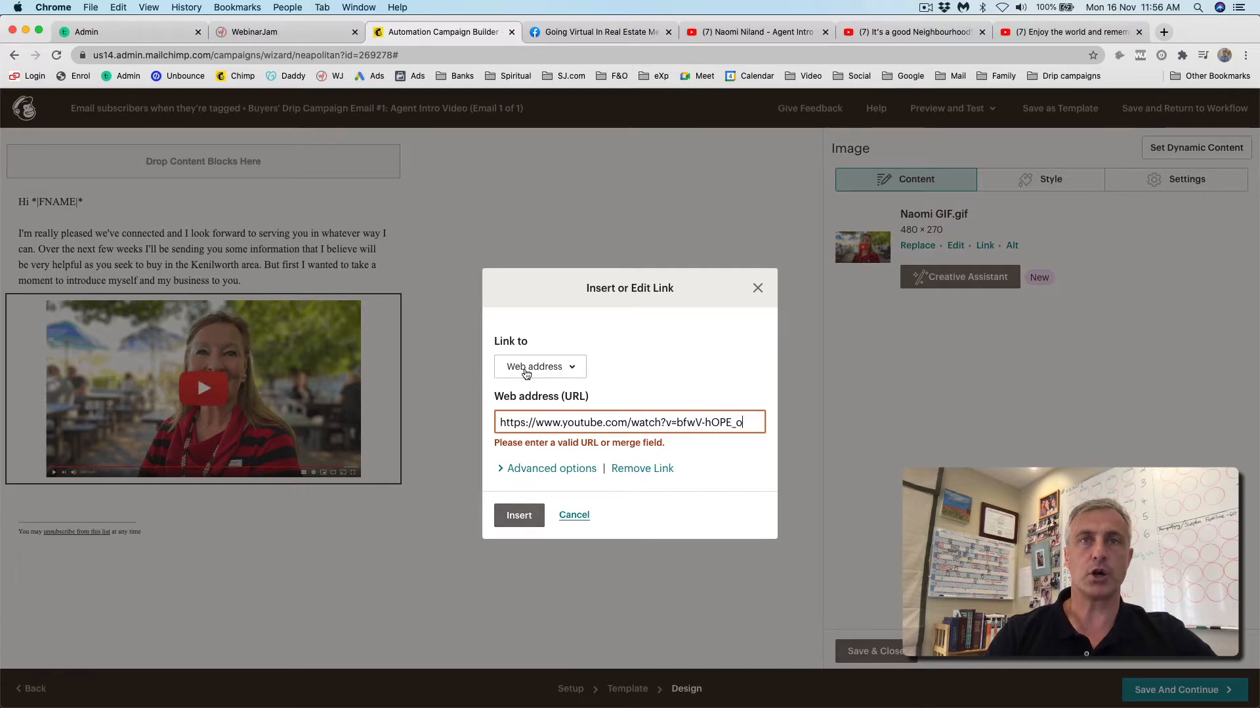
pyautogui.click(518, 518)
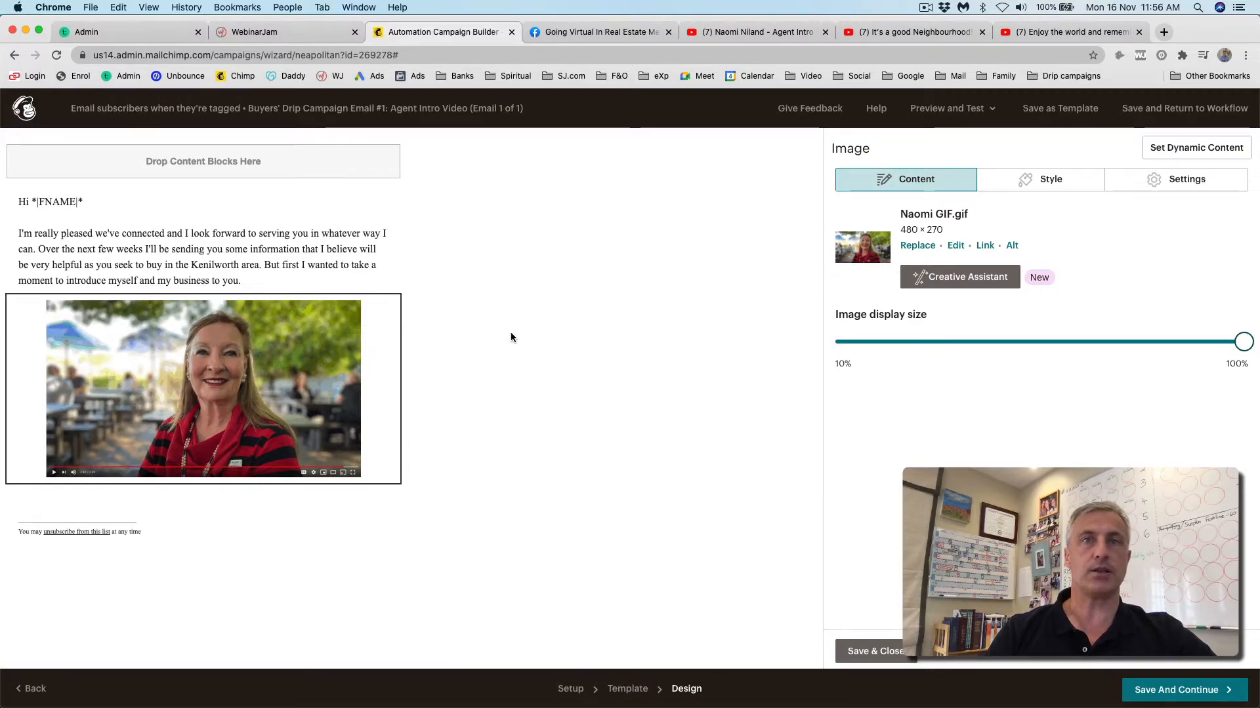
pyautogui.click(877, 652)
pyautogui.moveTo(872, 224); pyautogui.dragTo(324, 486)
# - Replace the text block's placeholder with the closing paragraph and signature
pyautogui.doubleClick(872, 265)
pyautogui.tripleClick(870, 266)
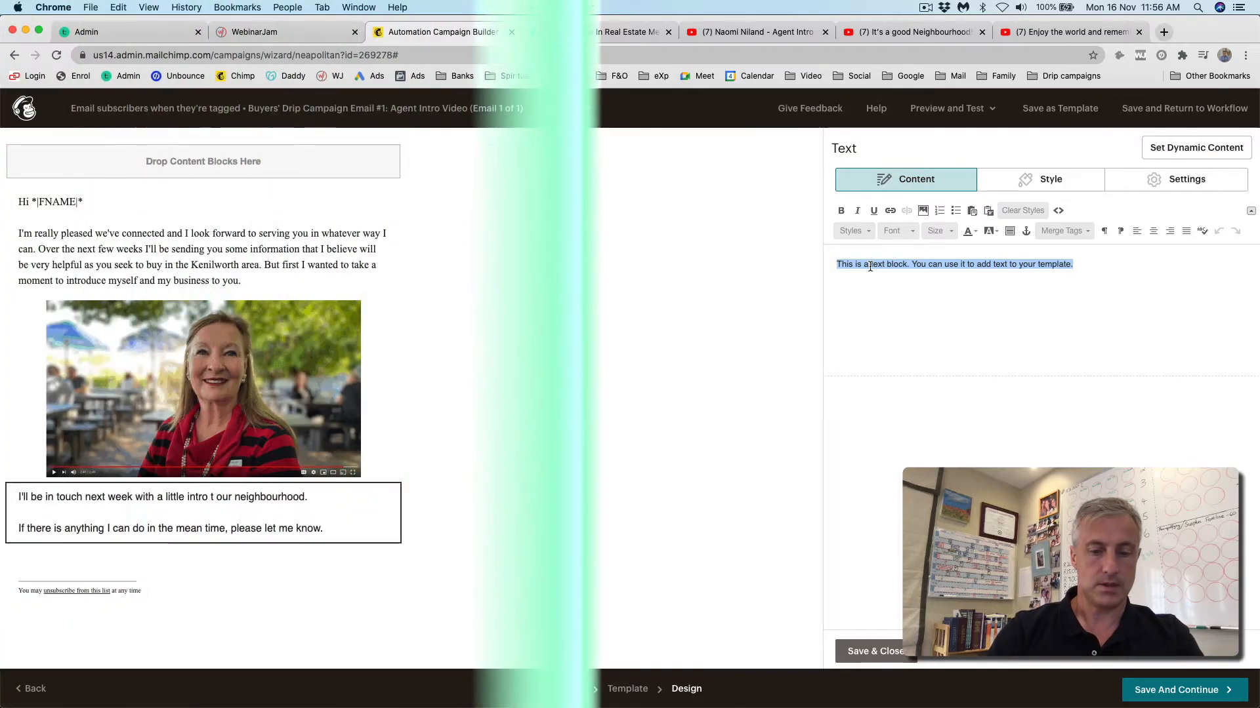
pyautogui.press('Return')
pyautogui.write('Steven')
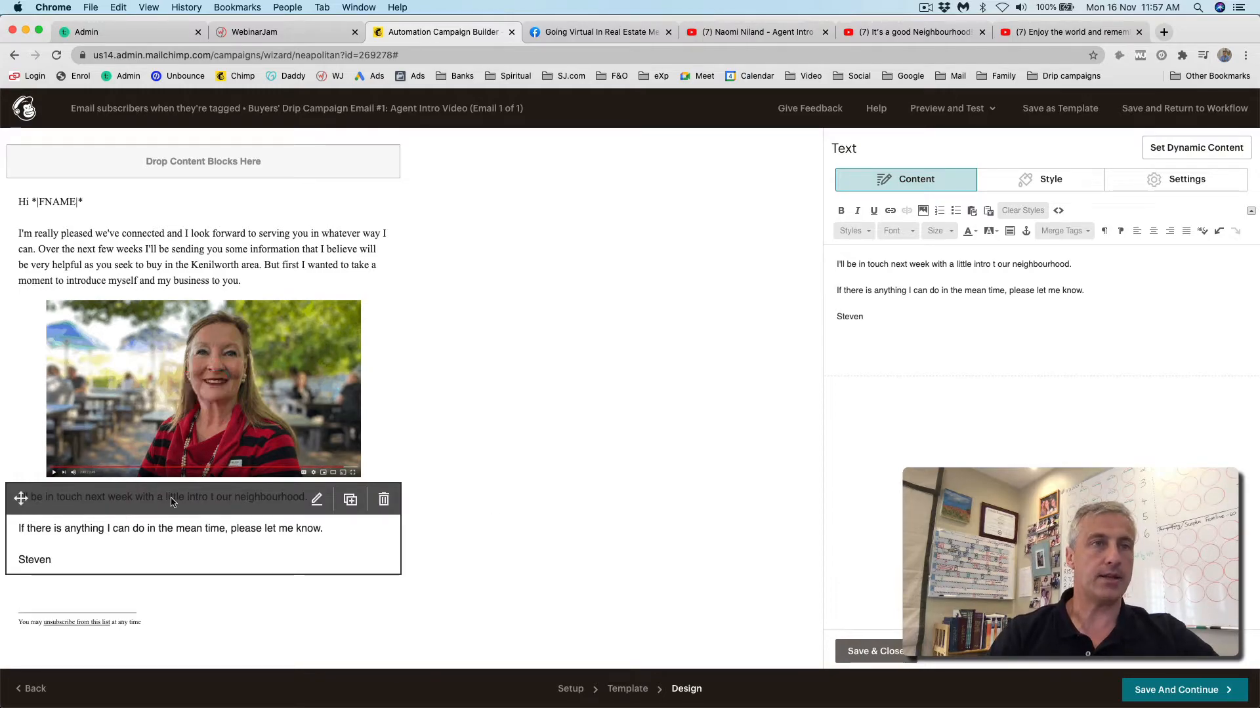
# - Set the whole closing text to Times New Roman at size 16
pyautogui.doubleClick(876, 264)
pyautogui.press('cmd+a')
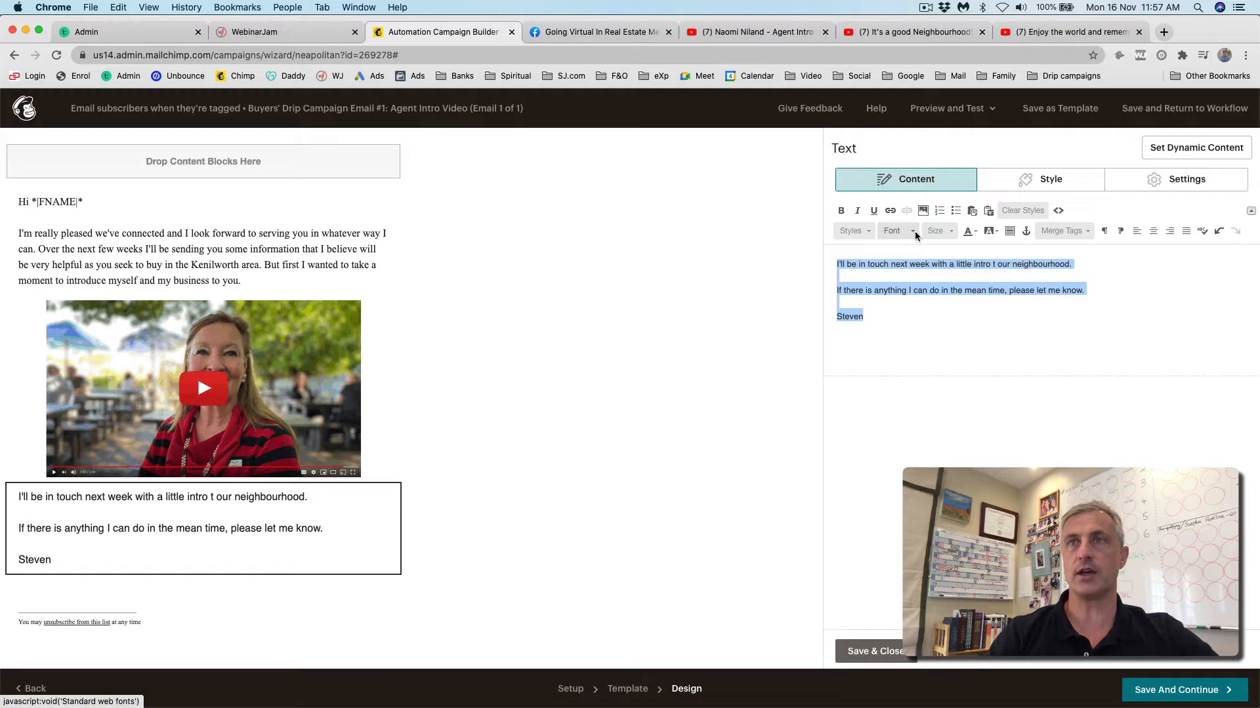
pyautogui.click(915, 231)
pyautogui.scroll(-3, 909, 299)
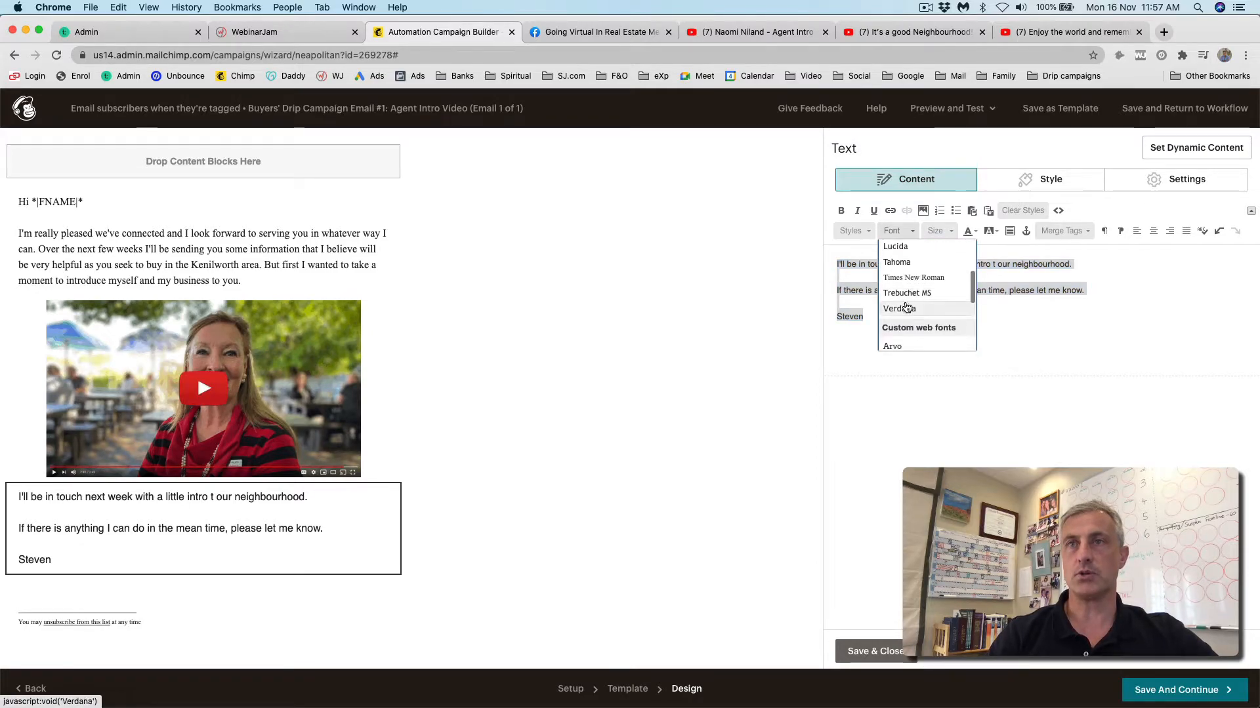
pyautogui.click(913, 278)
pyautogui.click(948, 233)
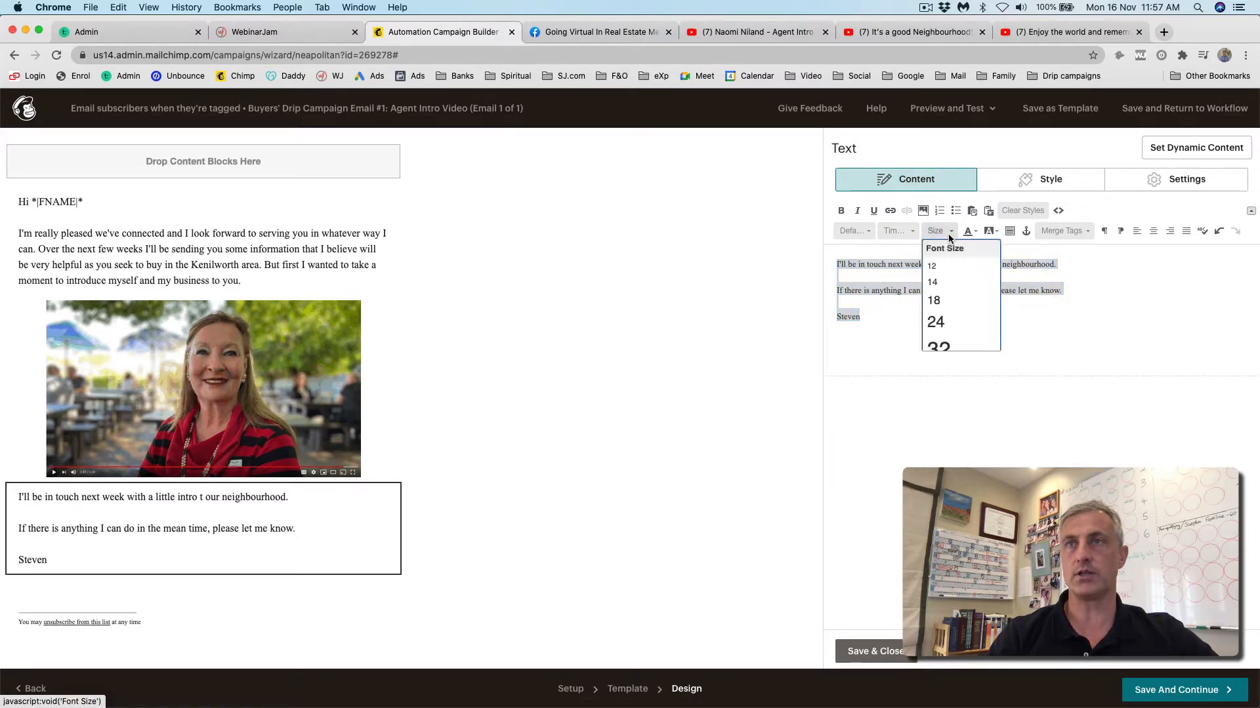
pyautogui.moveTo(934, 289); pyautogui.dragTo(934, 285)
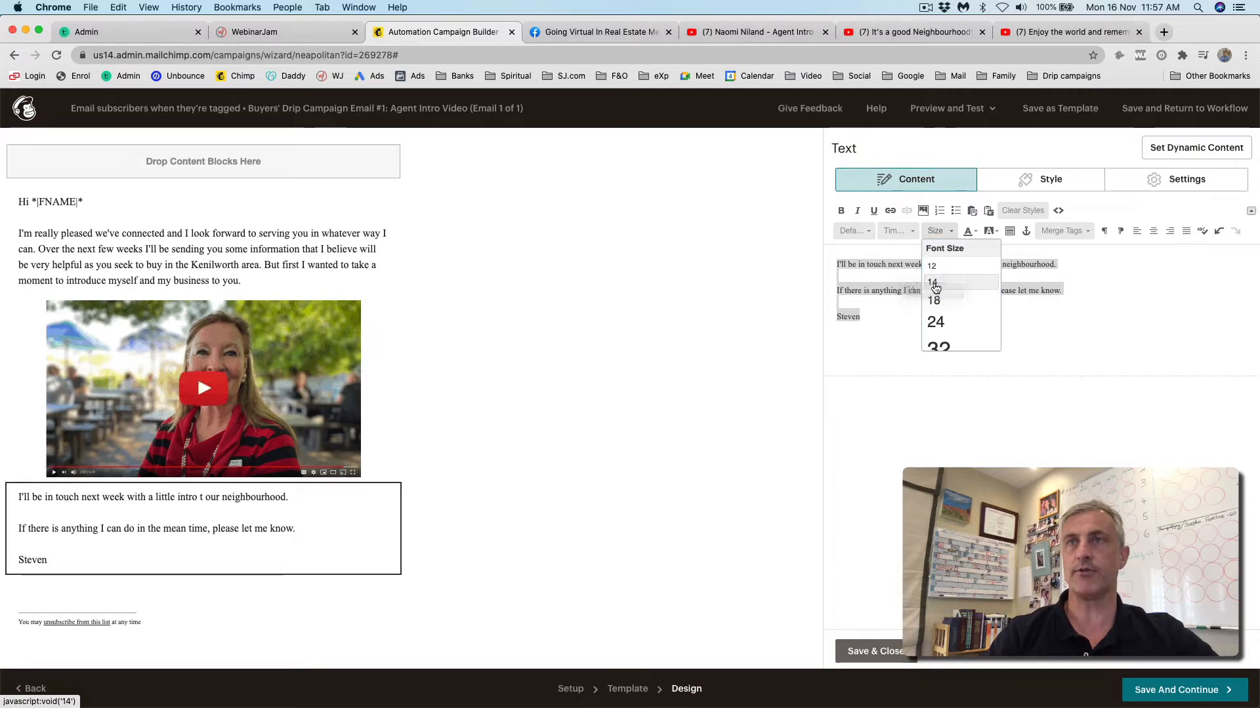
pyautogui.click(934, 284)
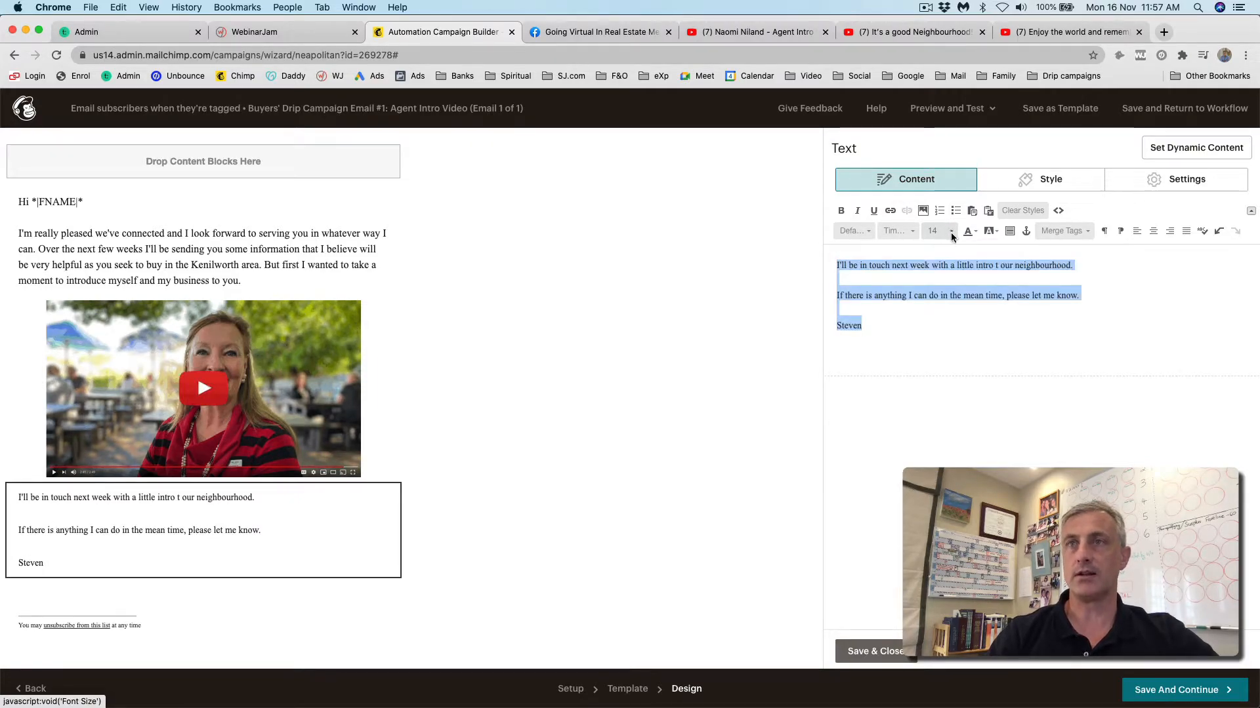
pyautogui.click(951, 236)
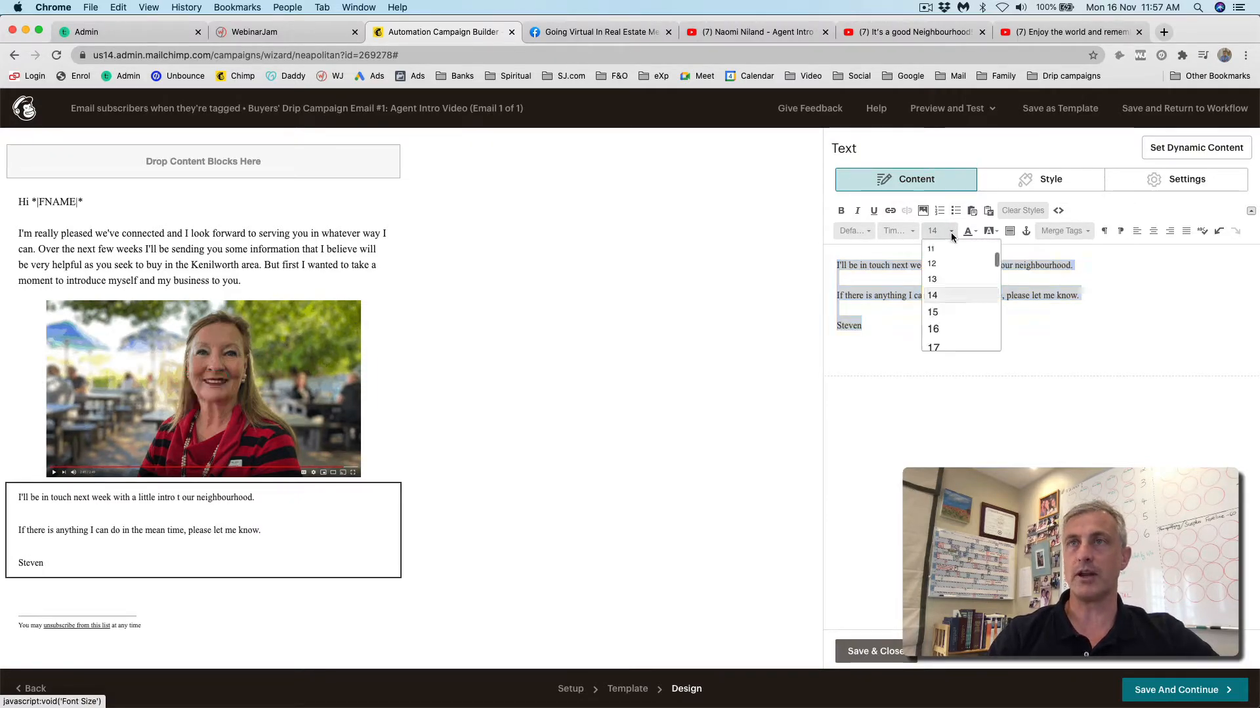
pyautogui.click(934, 330)
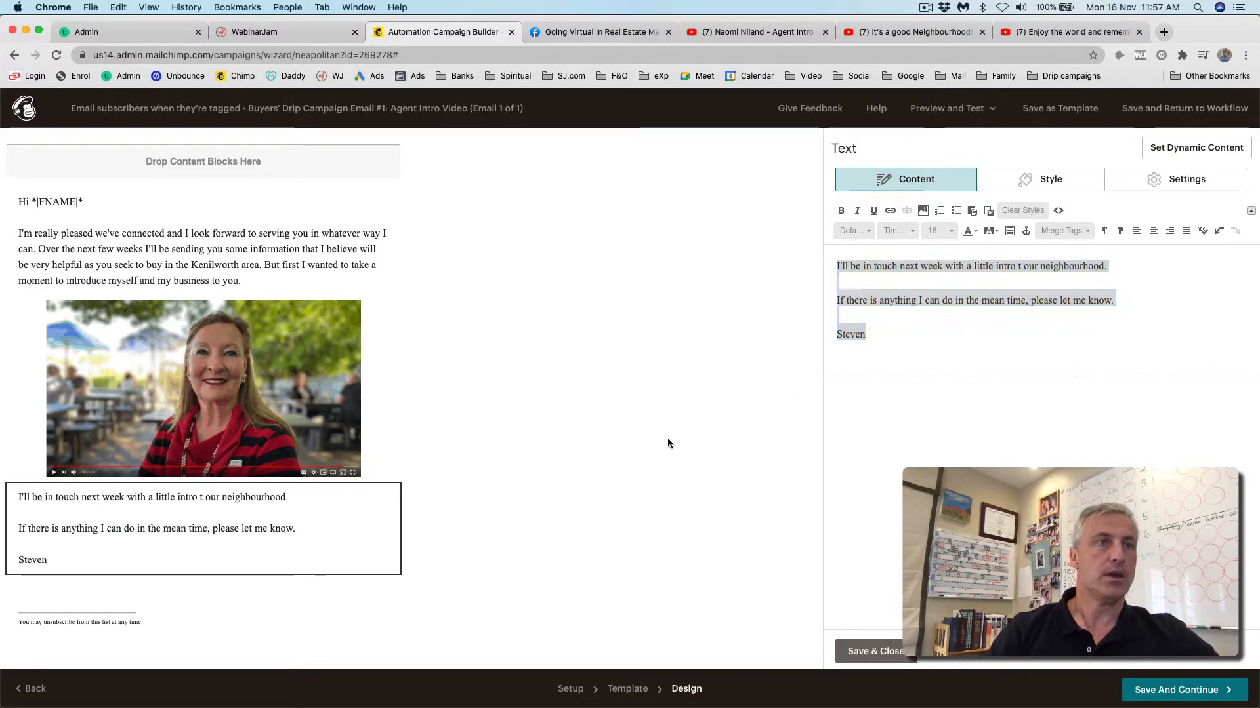
# - Fix 'intro t' to 'intro to' and change the signature to the agent's full name
pyautogui.click(873, 649)
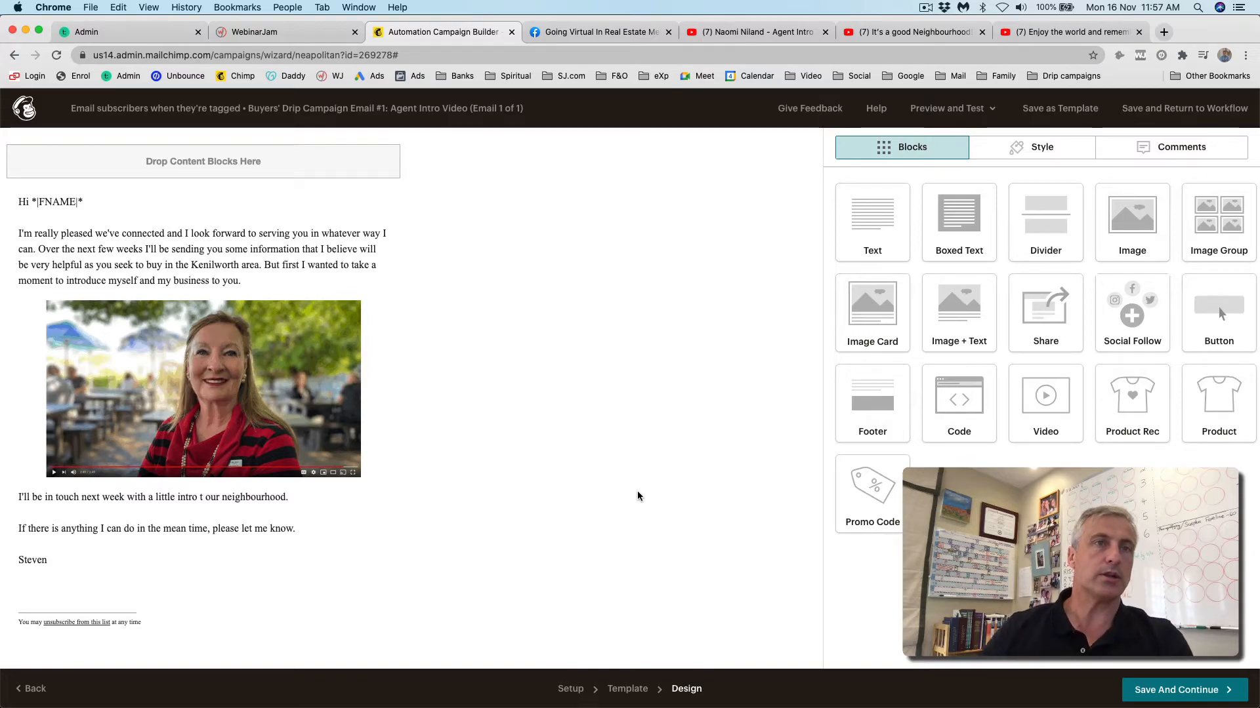
pyautogui.moveTo(28, 534)
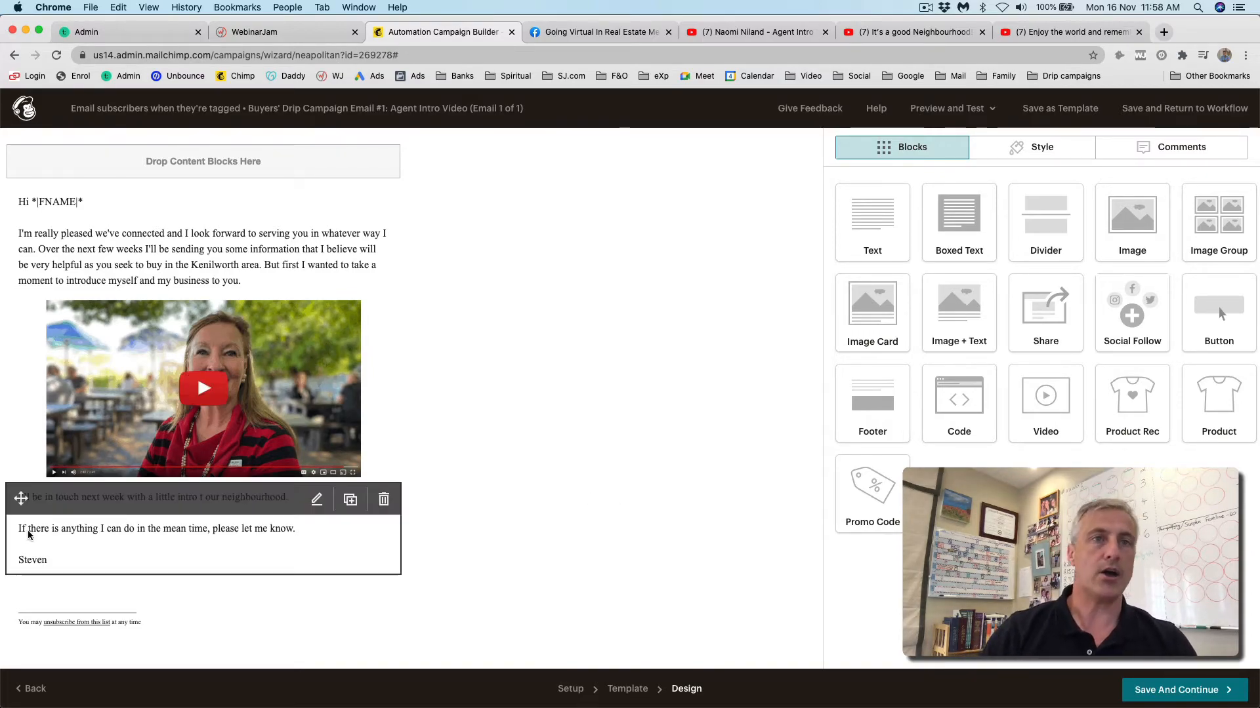
pyautogui.click(87, 525)
pyautogui.click(1021, 268)
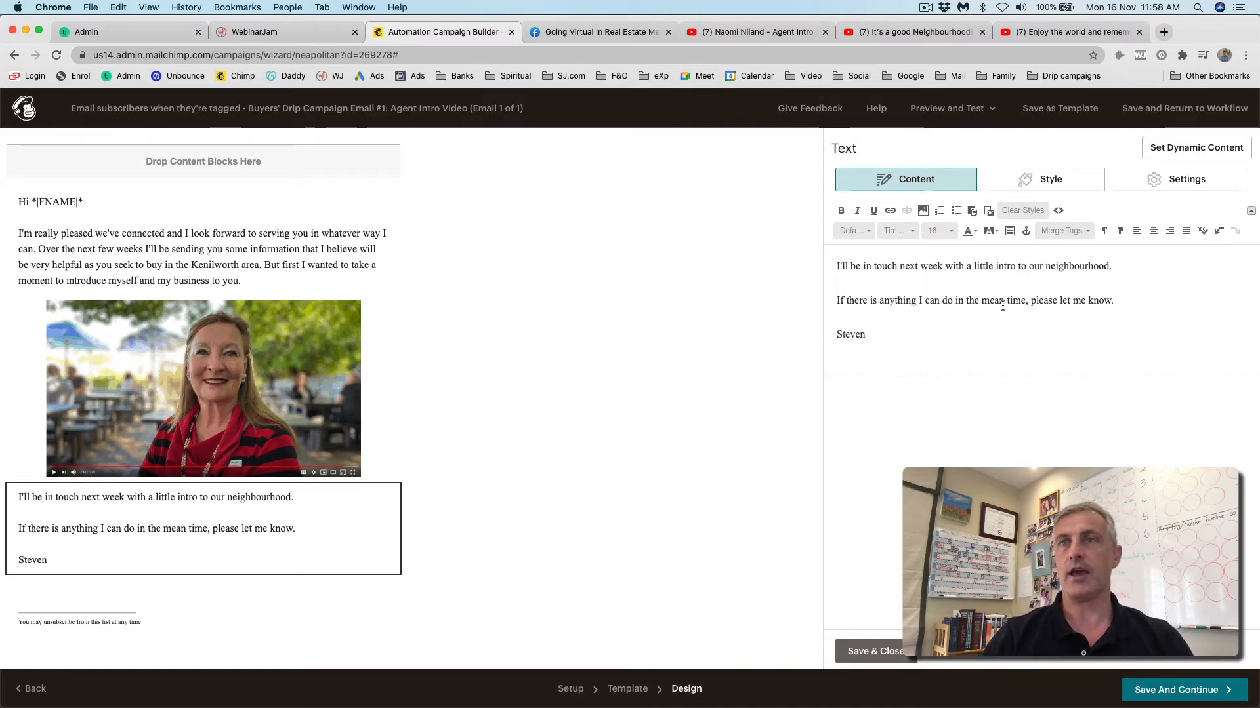
pyautogui.doubleClick(852, 335)
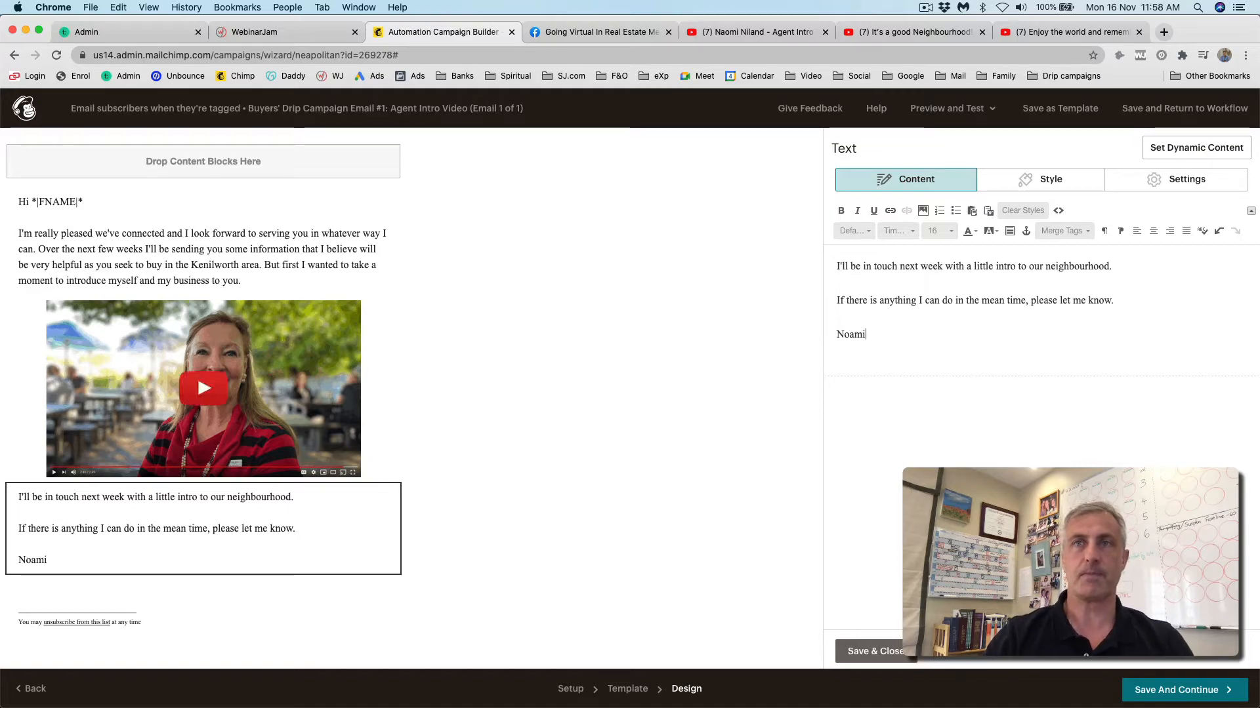
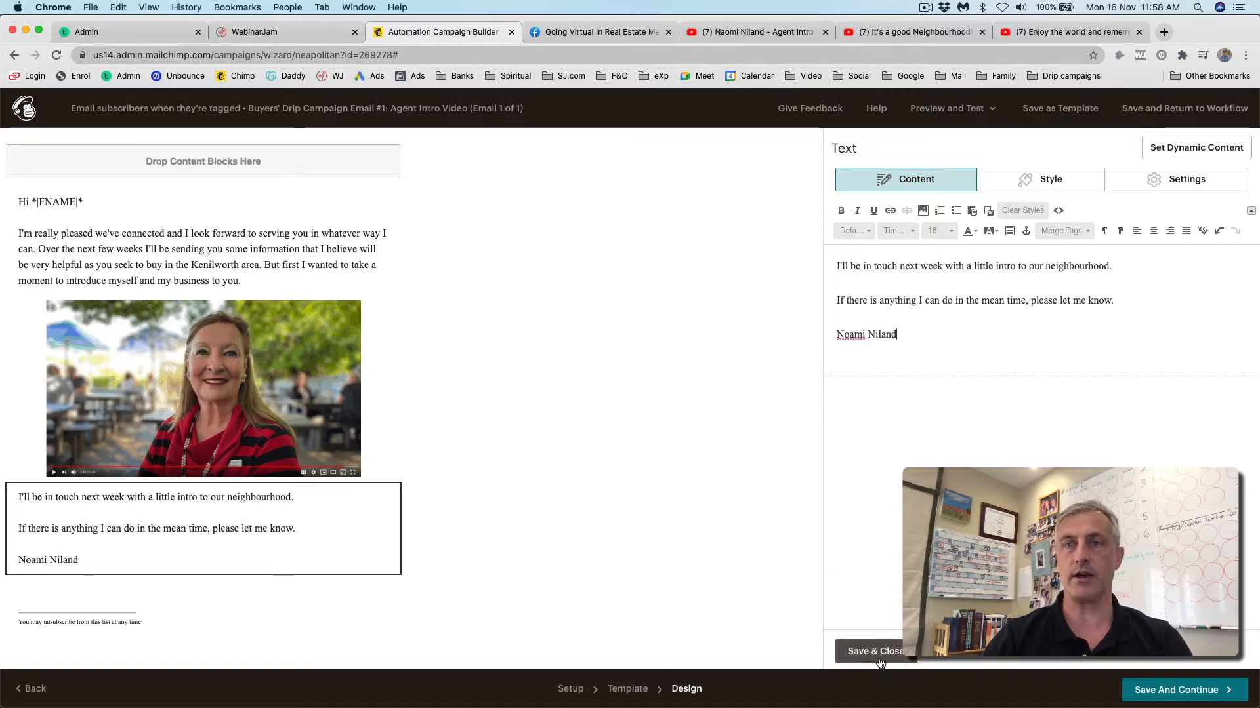
pyautogui.click(880, 652)
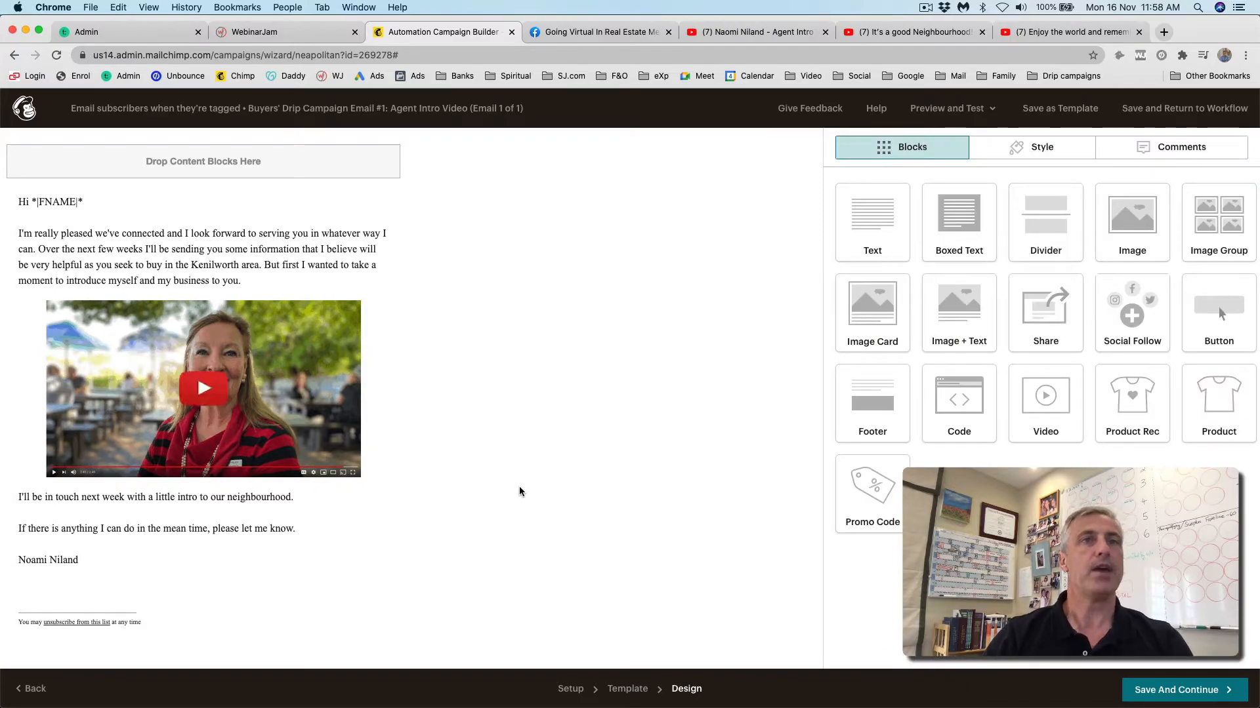
# - Save the email design, add Automation Email #2, and open its trigger editor
pyautogui.click(1177, 692)
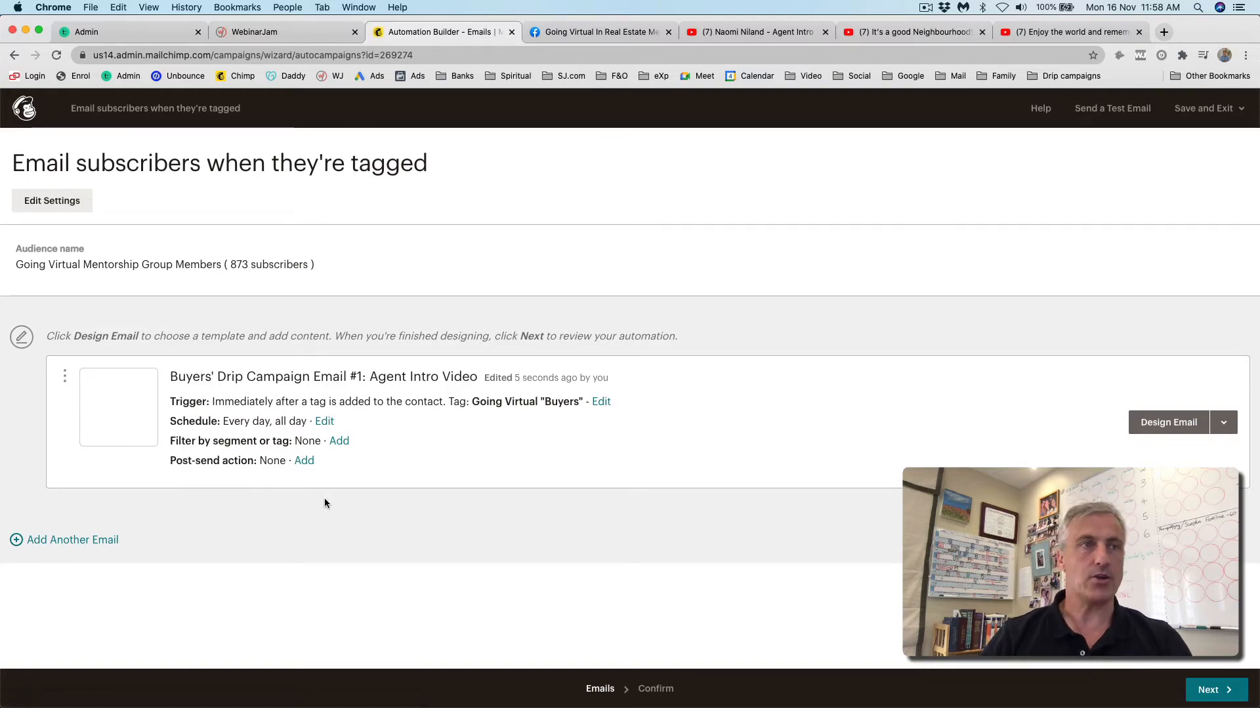
pyautogui.click(16, 540)
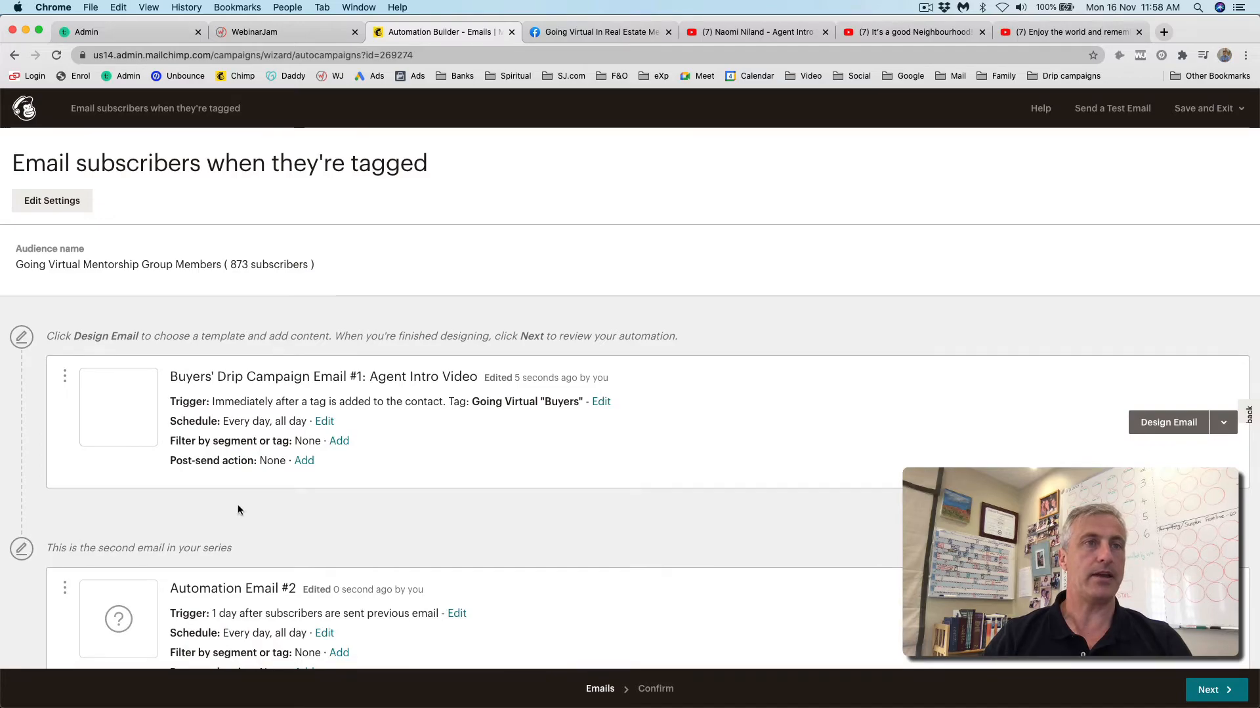
pyautogui.scroll(-2, 238, 505)
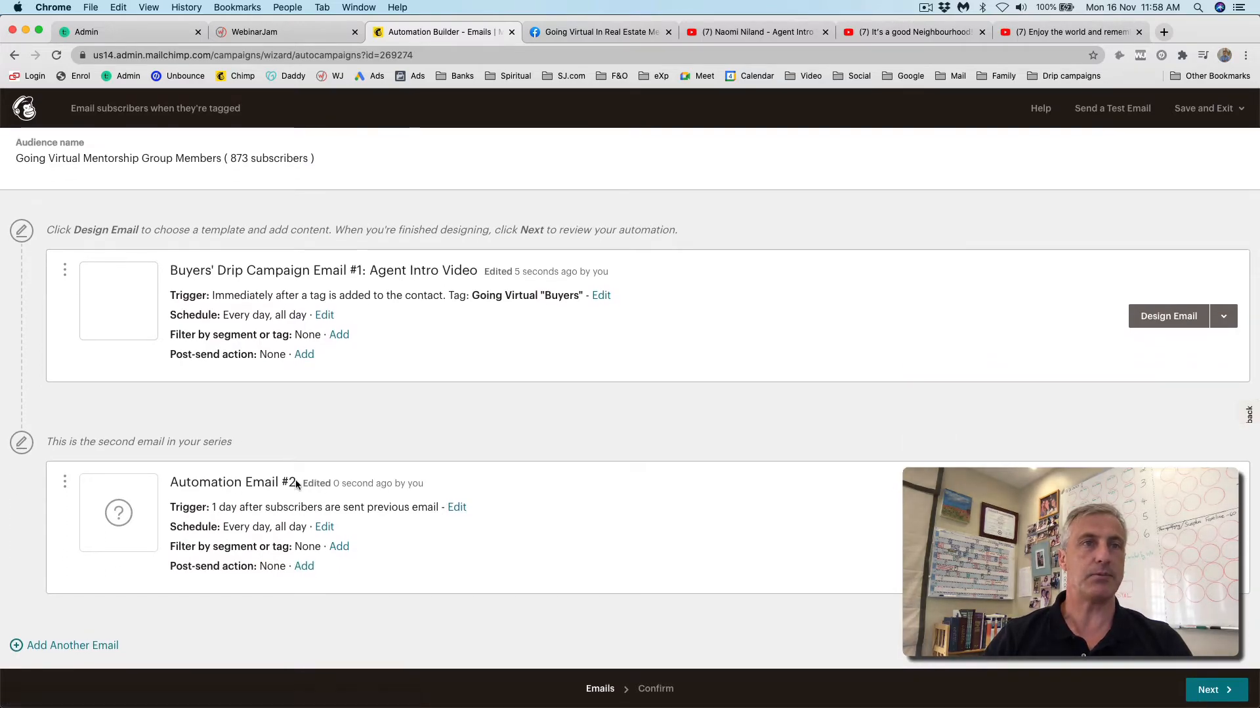
pyautogui.click(457, 507)
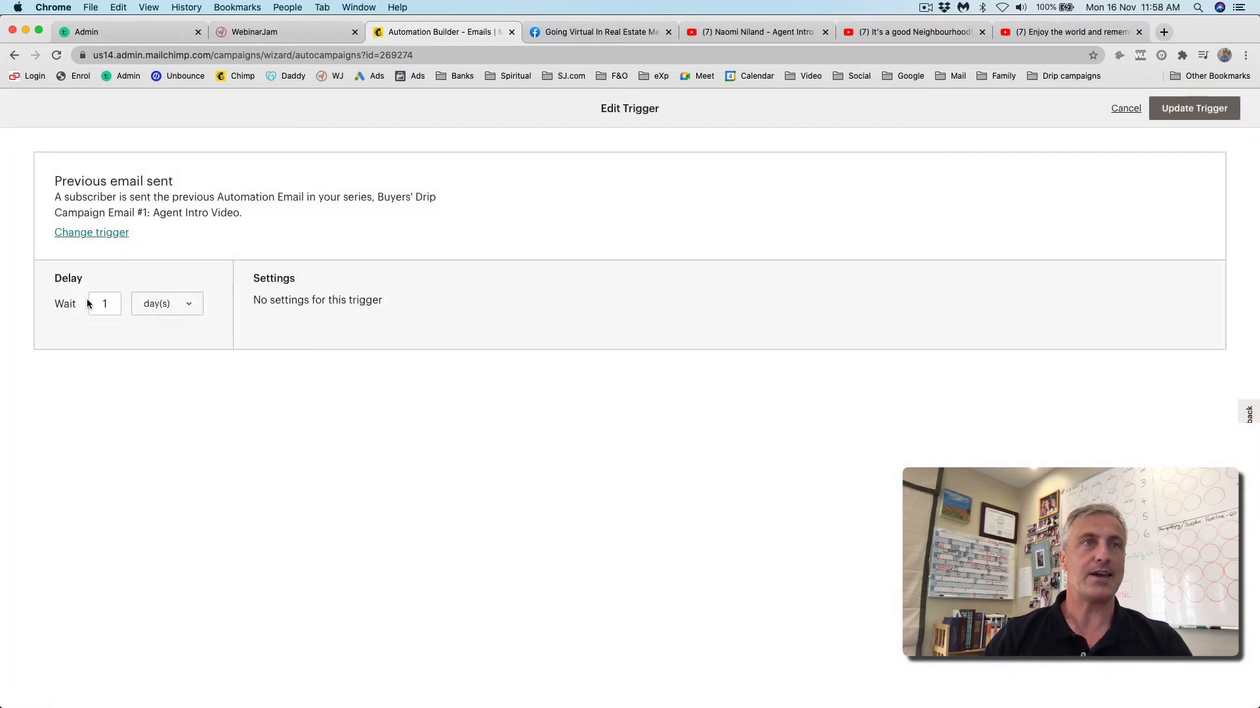
# - Set Email #2's trigger to wait 7 days and update it, then switch to Pages
pyautogui.click(103, 306)
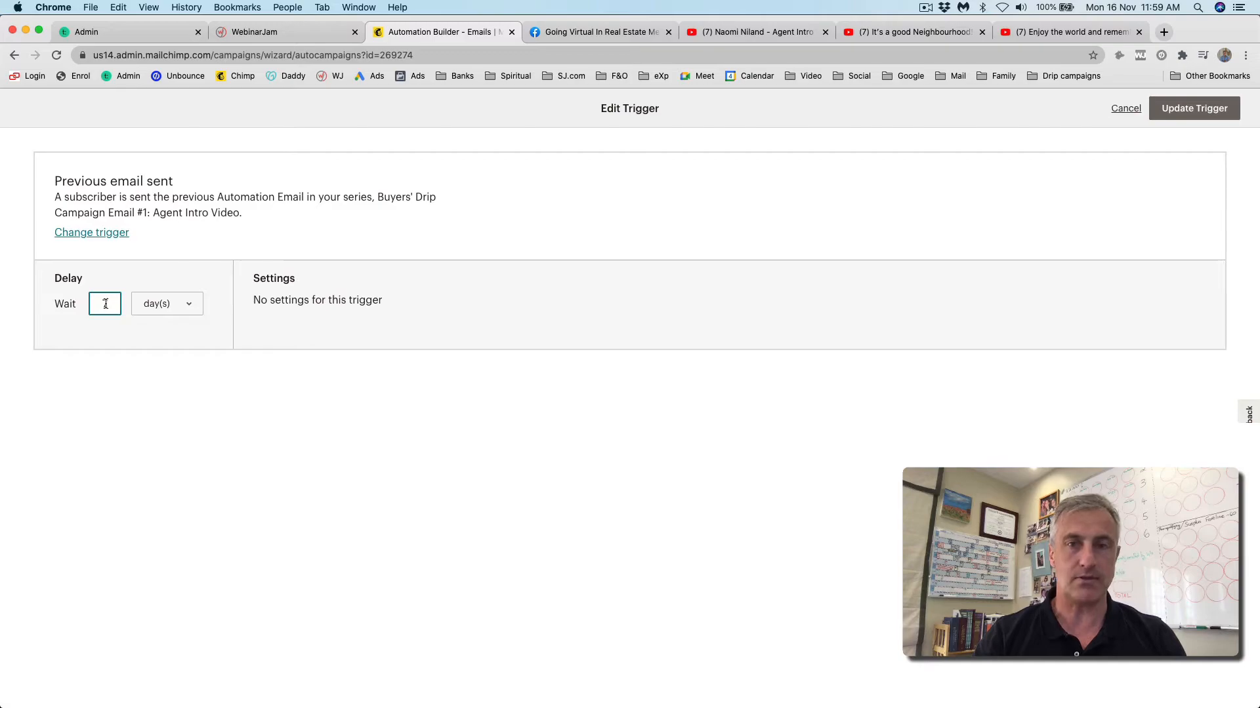
pyautogui.write('7')
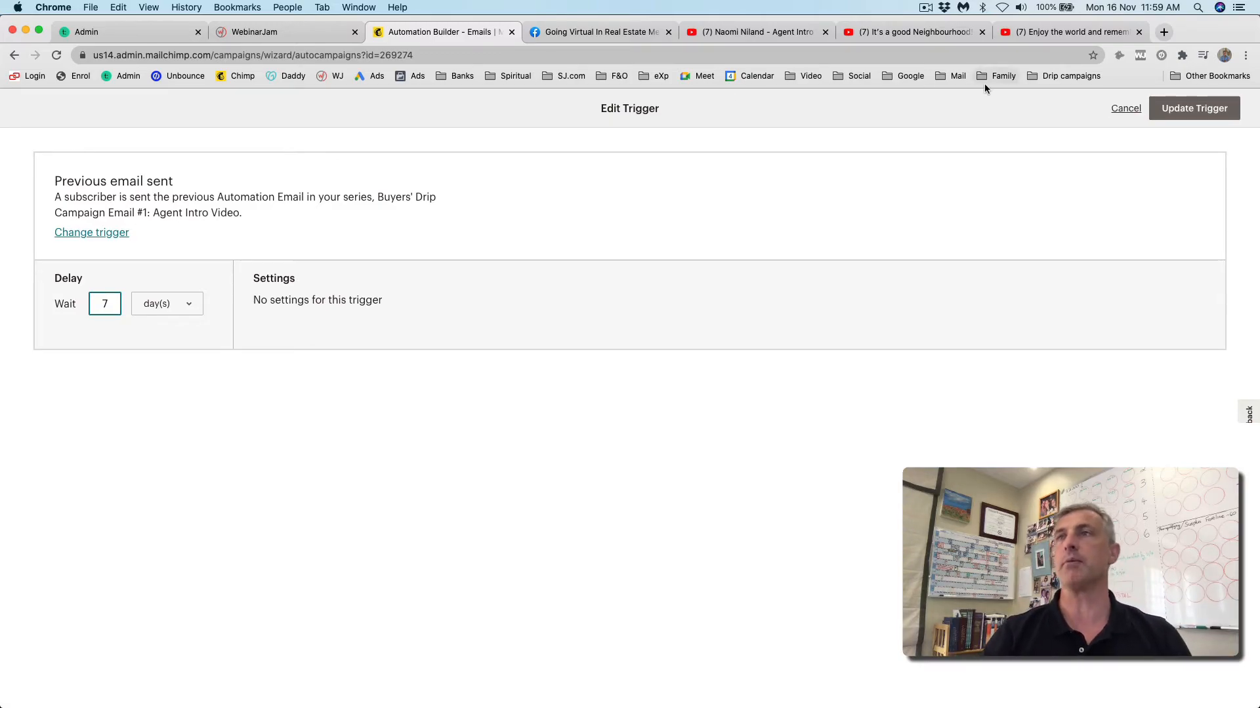
pyautogui.click(1206, 110)
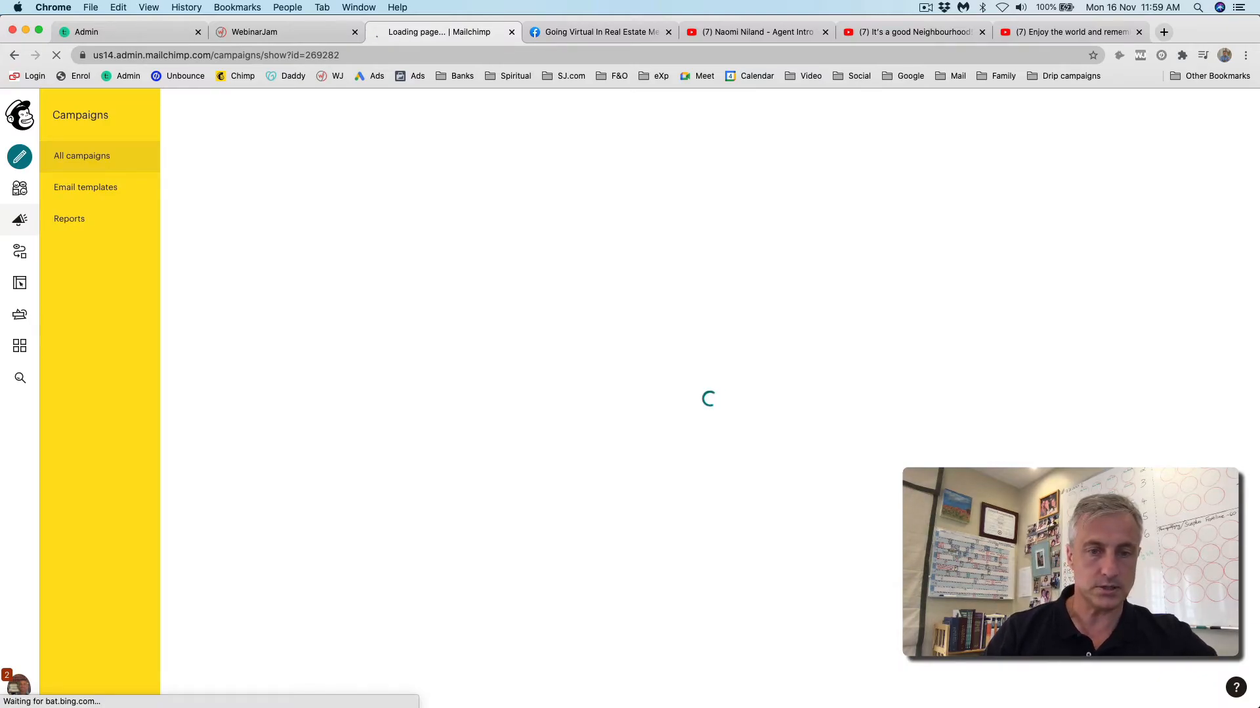
pyautogui.press('super+Tab')
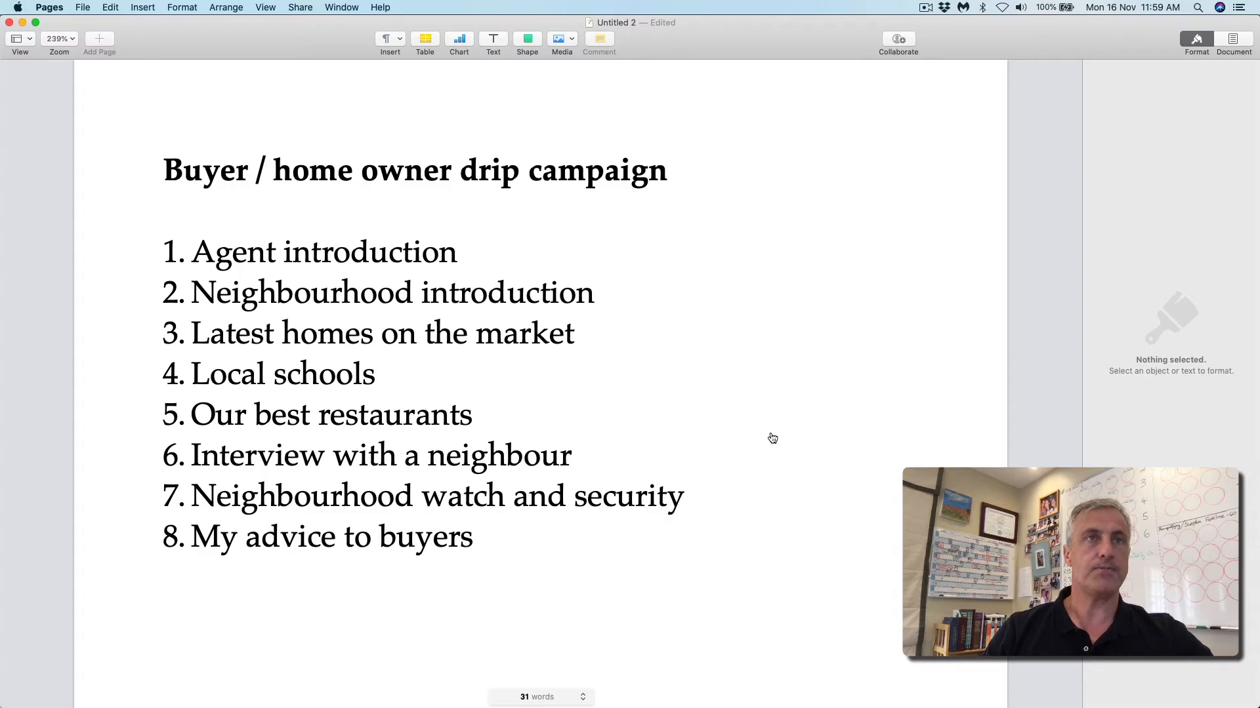
# - Switch from the Pages outline back to Email #2's setup form in Mailchimp
pyautogui.press('super+Tab')
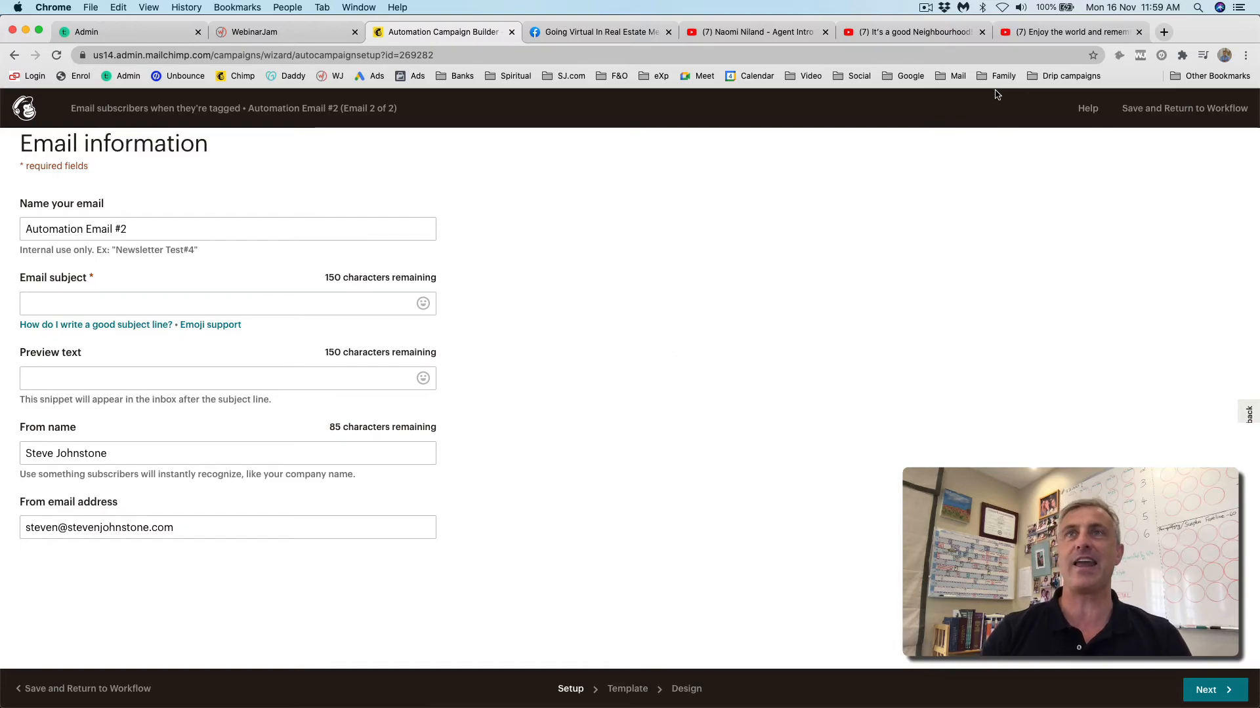
# - Name the email from the first one's name, changed to #2 with 'Neighbourhood' replacing 'Agent'
pyautogui.tripleClick(50, 228)
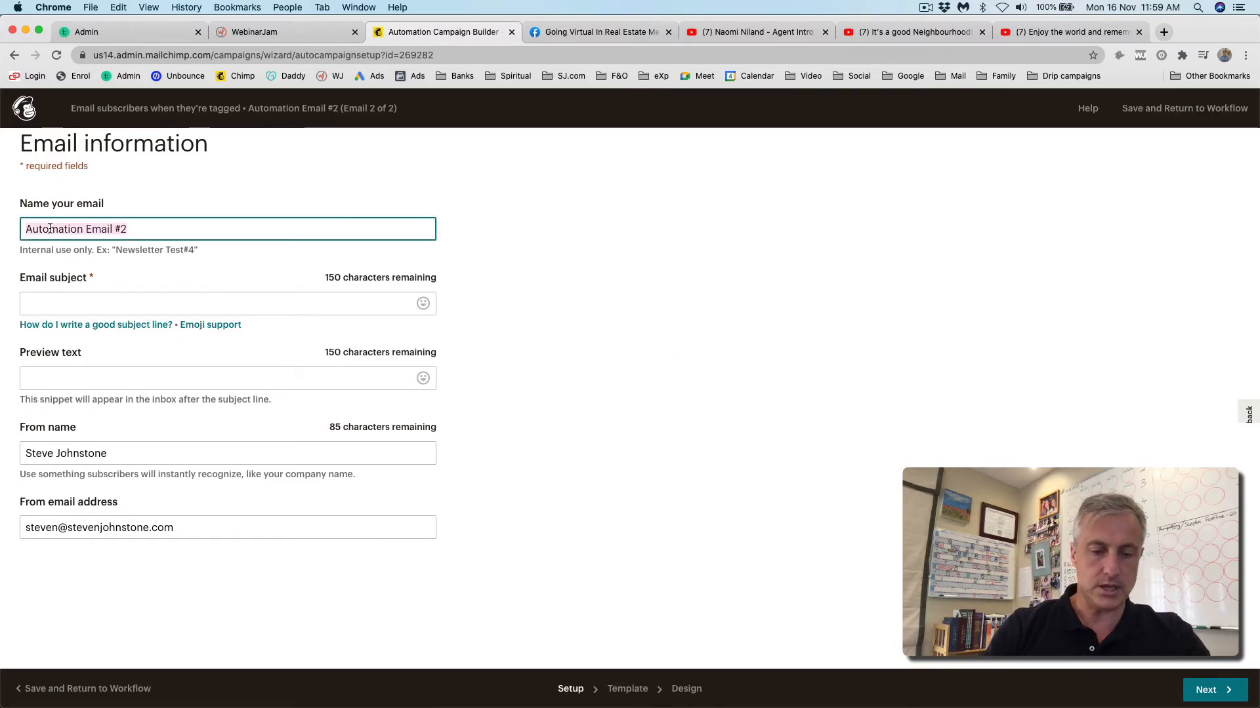
pyautogui.write("Buyers' Drip Campaig")
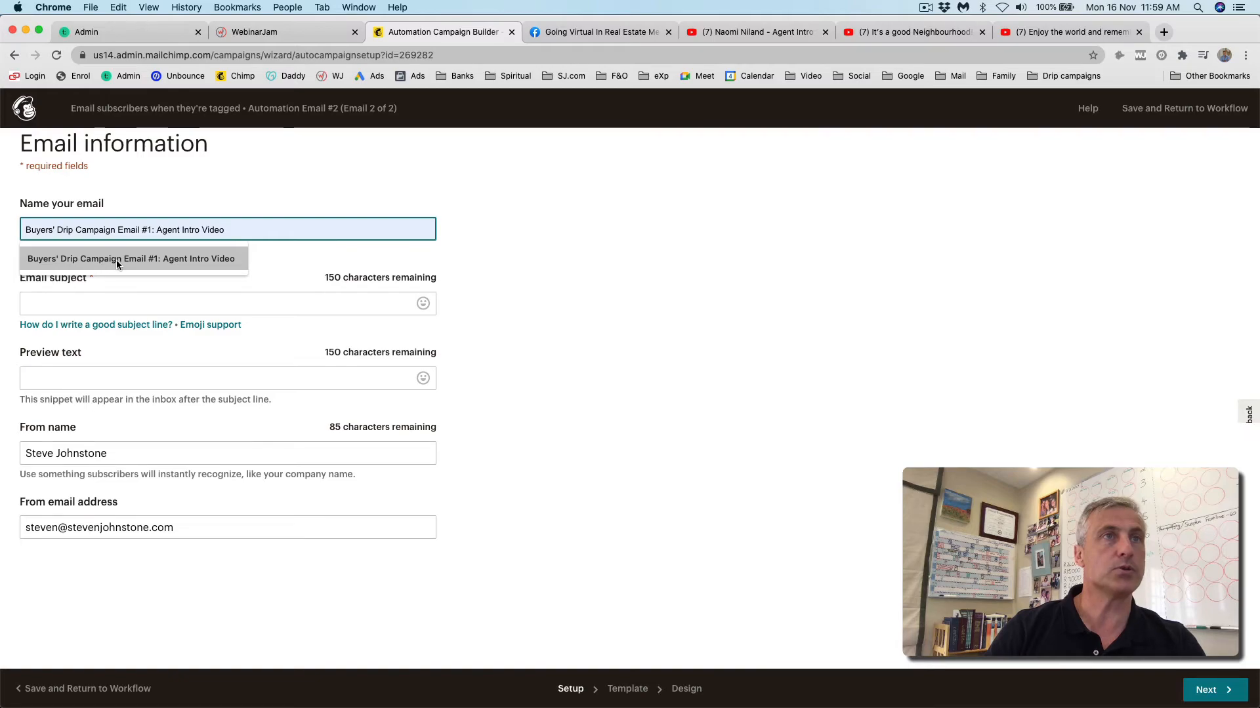
pyautogui.click(116, 259)
pyautogui.click(179, 230)
pyautogui.press('BackSpace')
pyautogui.write('2')
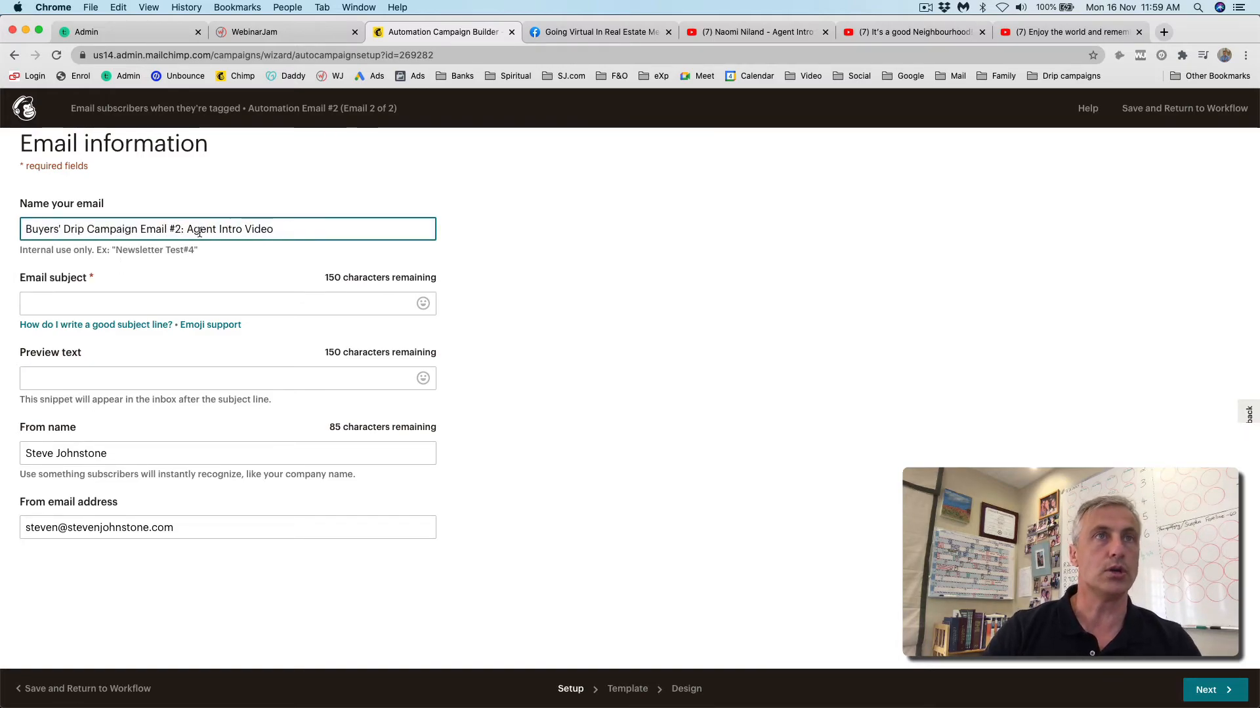
pyautogui.doubleClick(204, 230)
pyautogui.write('Neighbou')
pyautogui.write('rhpo')
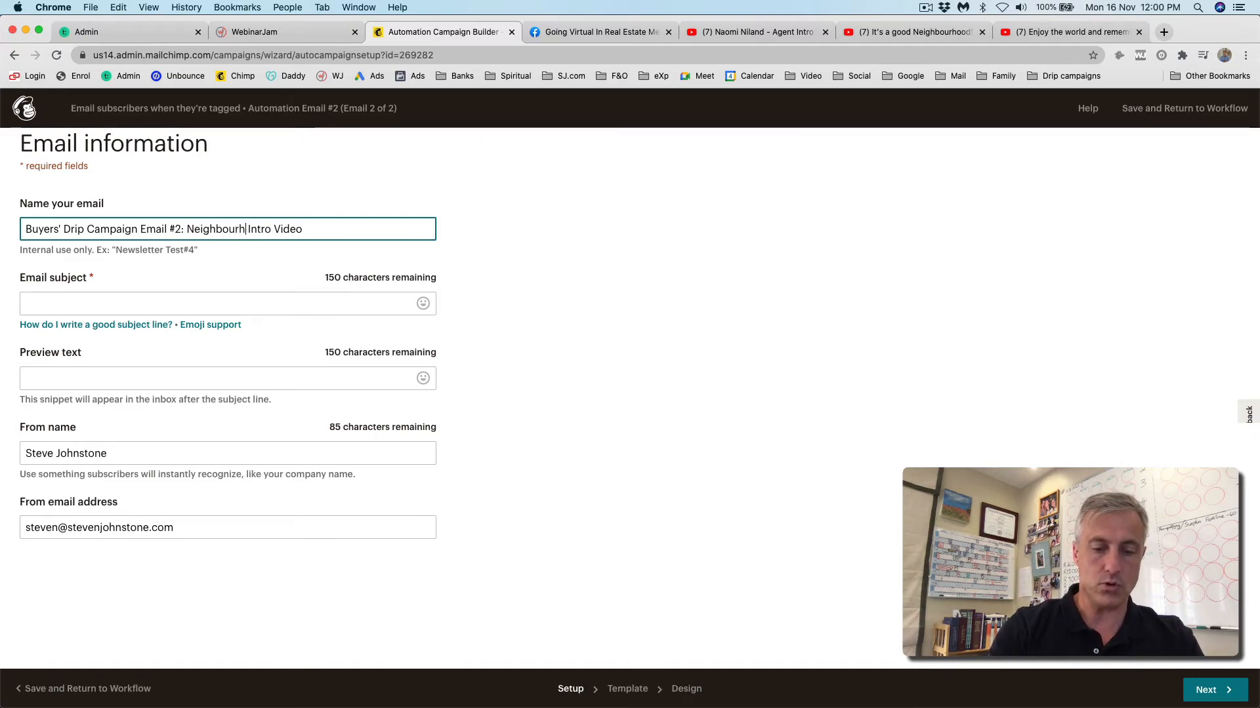
pyautogui.press('BackSpace')
pyautogui.press('BackSpace')
pyautogui.press('BackSpace')
pyautogui.write('hood')
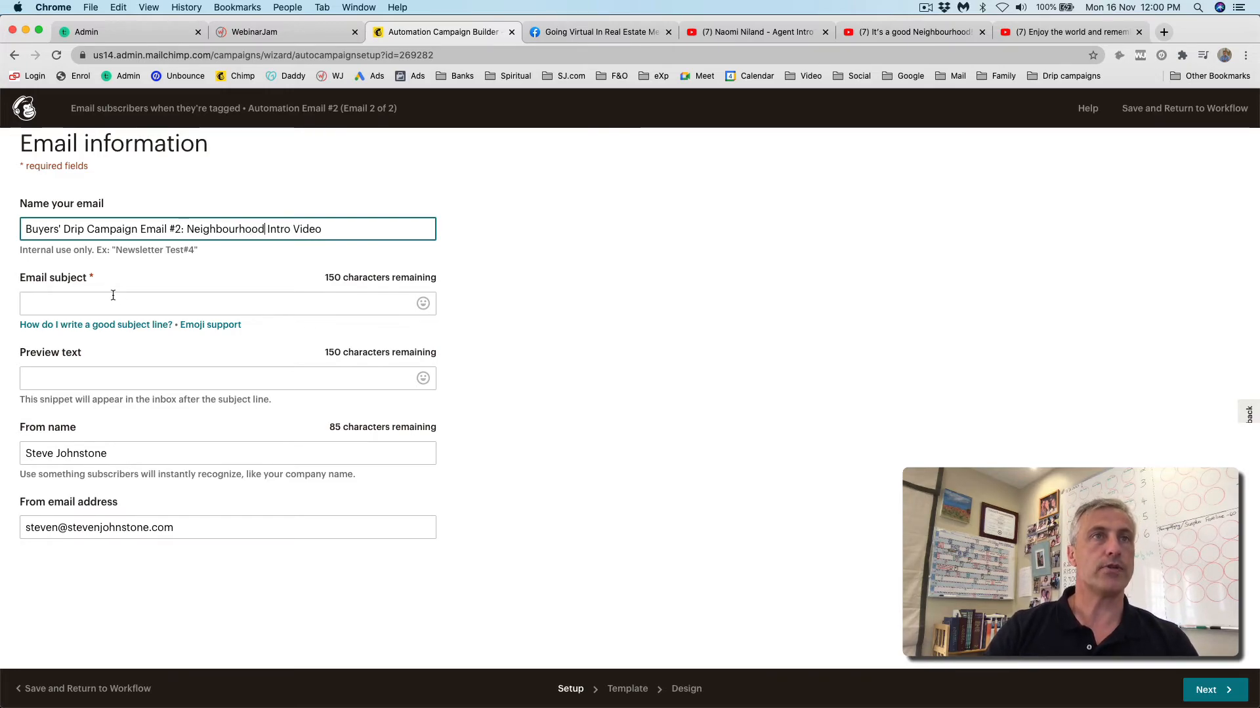
# - Set the subject to 'Welcome to the neighbourhood -- about Upper Kenilworth'
pyautogui.click(47, 304)
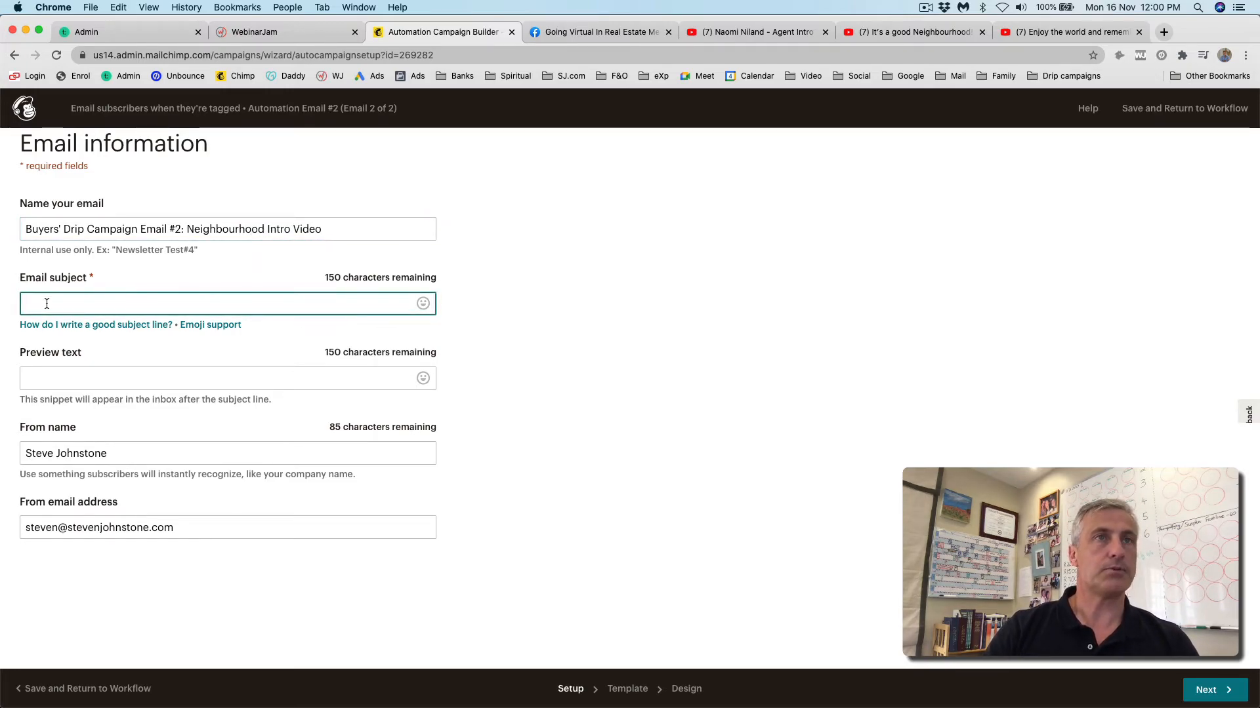
pyautogui.write('Welcome to t')
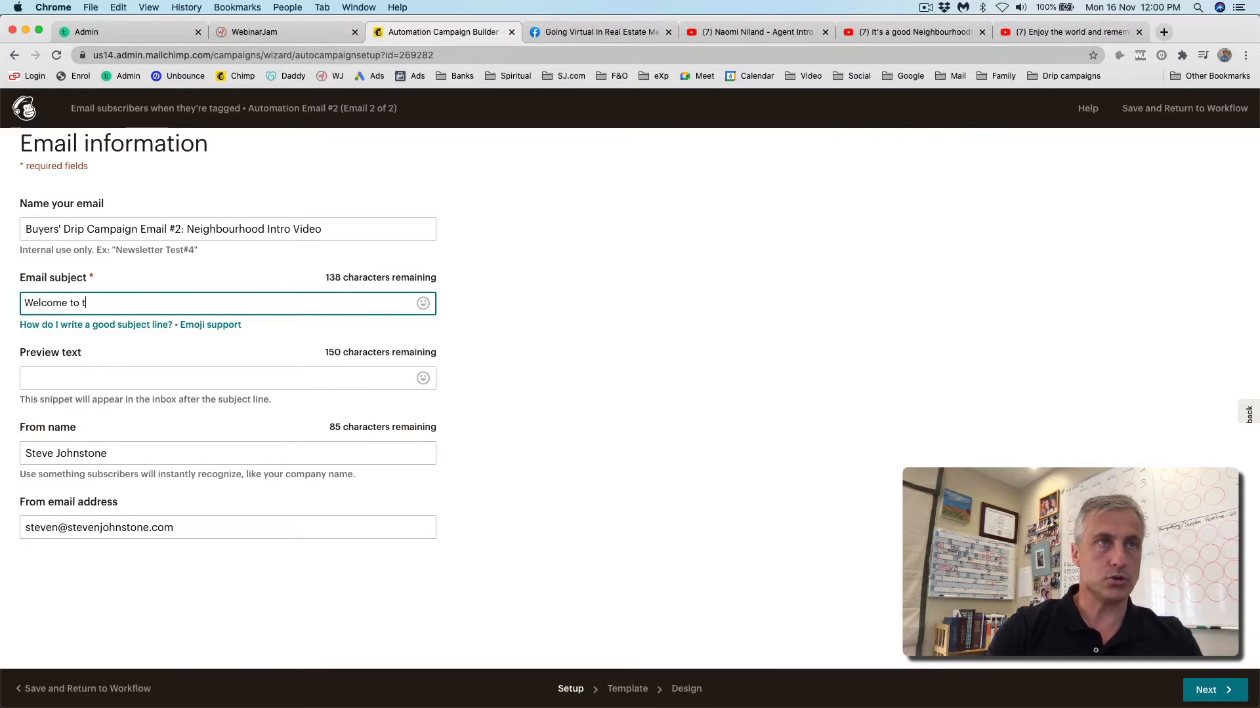
pyautogui.write('he neighbou')
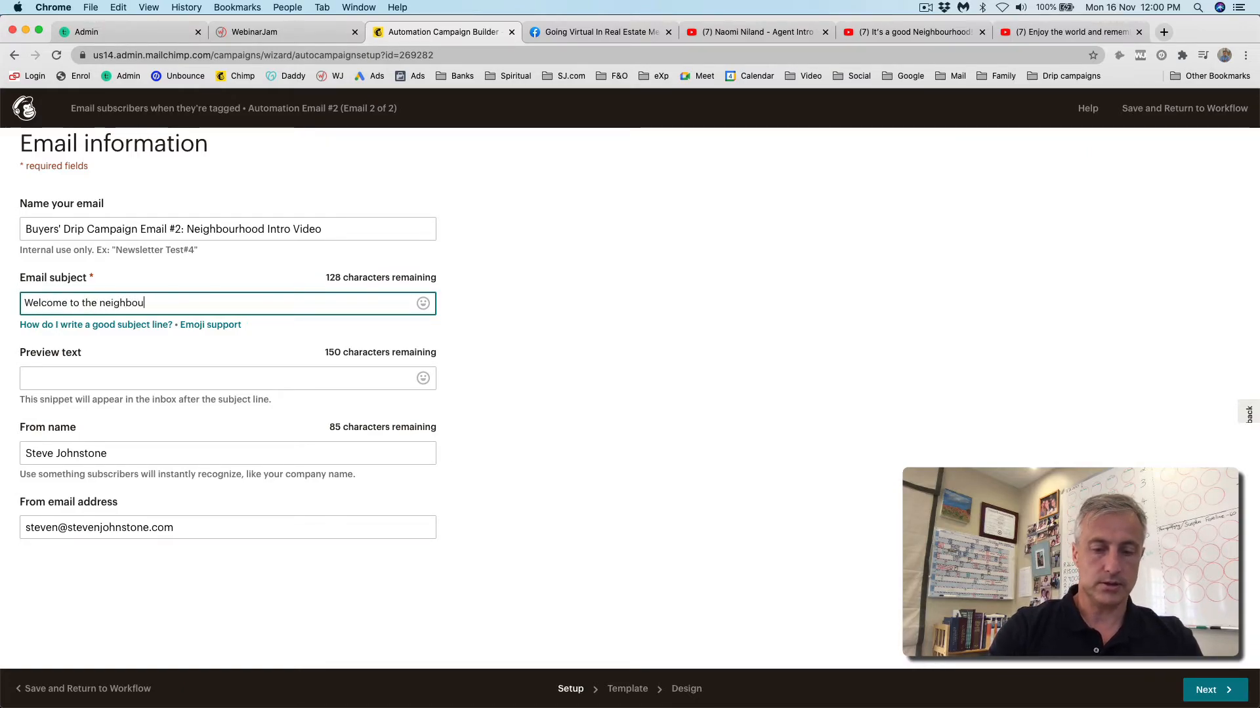
pyautogui.write('rhos')
pyautogui.press('BackSpace')
pyautogui.write('d')
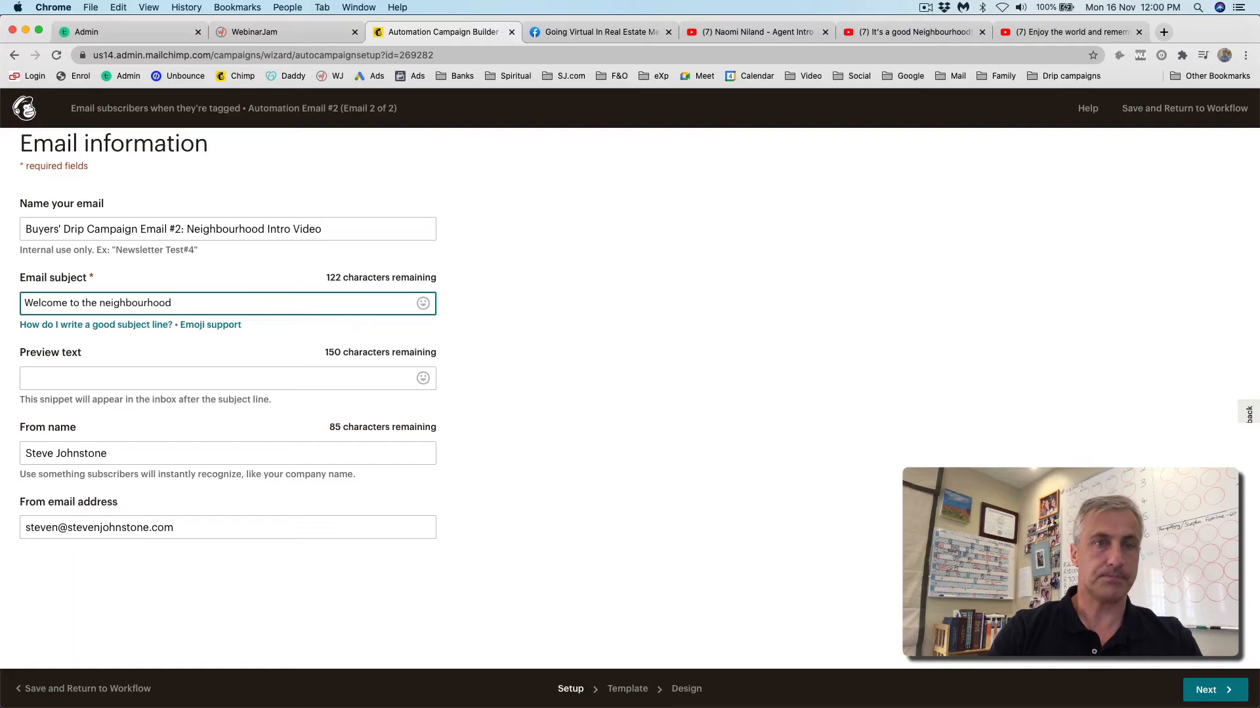
pyautogui.write(' -- ')
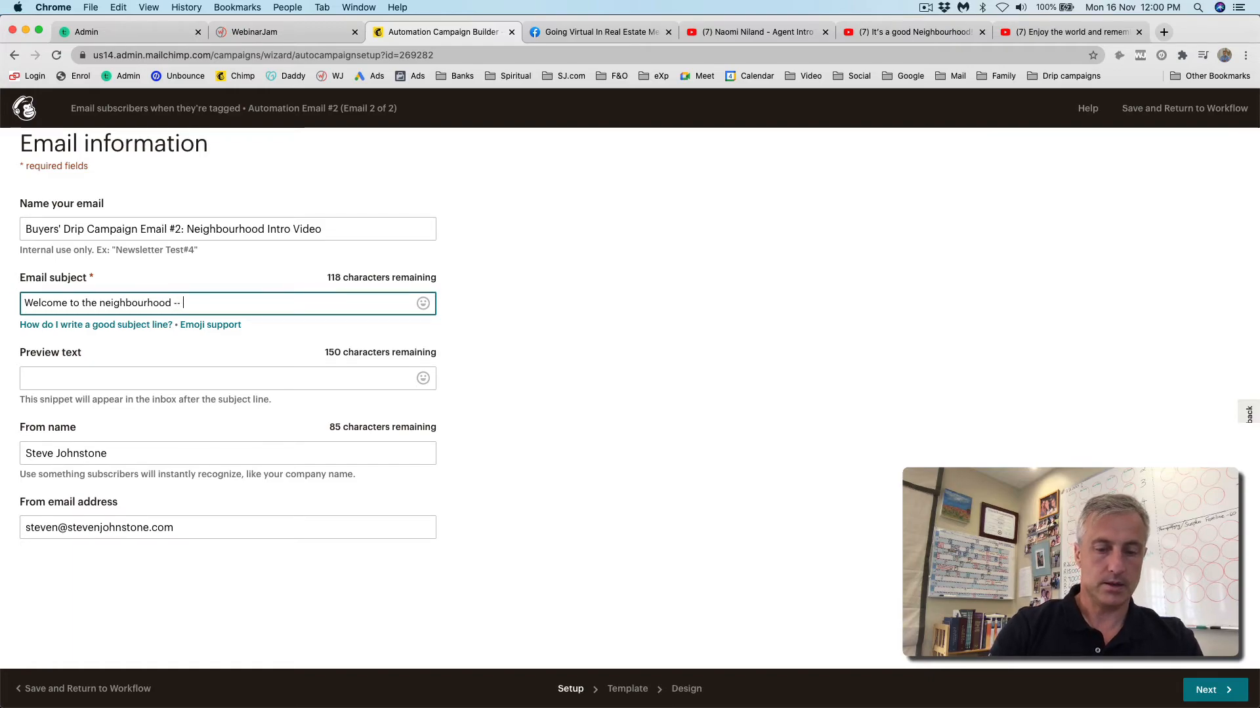
pyautogui.write('about Upper Kenilworth')
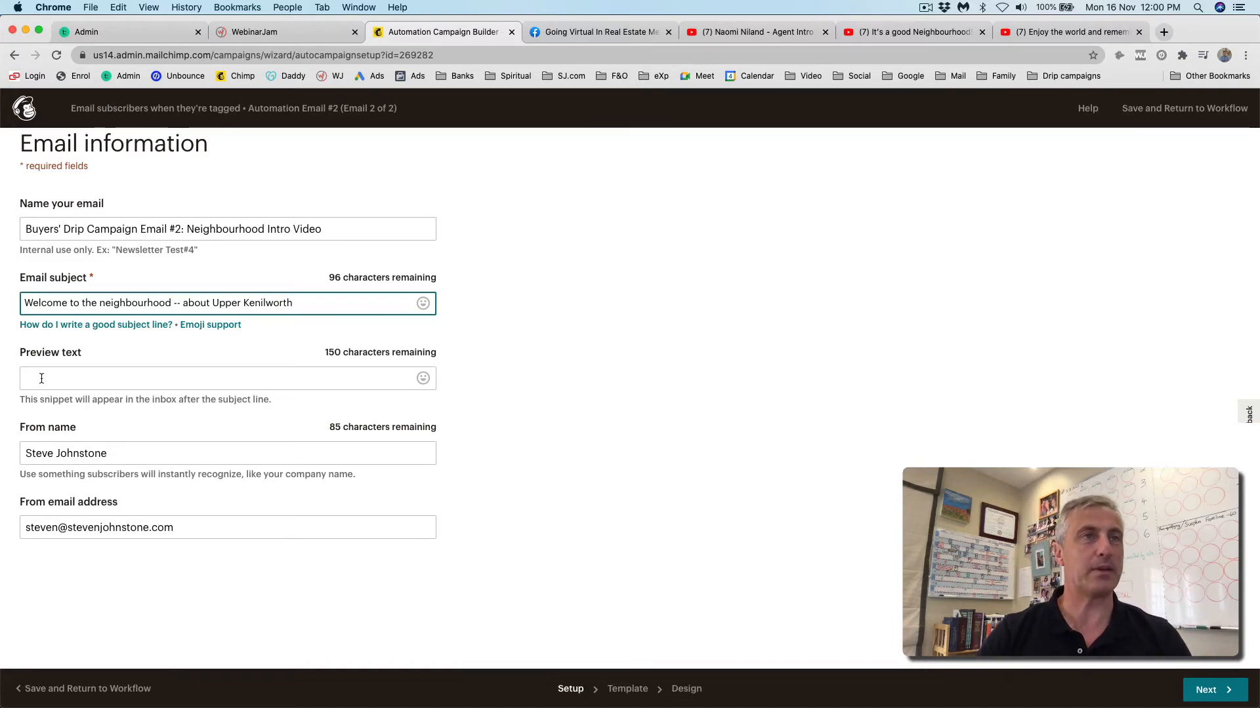
# - Enter preview text about home ownership in Kenilworth and continue to template selection
pyautogui.click(69, 379)
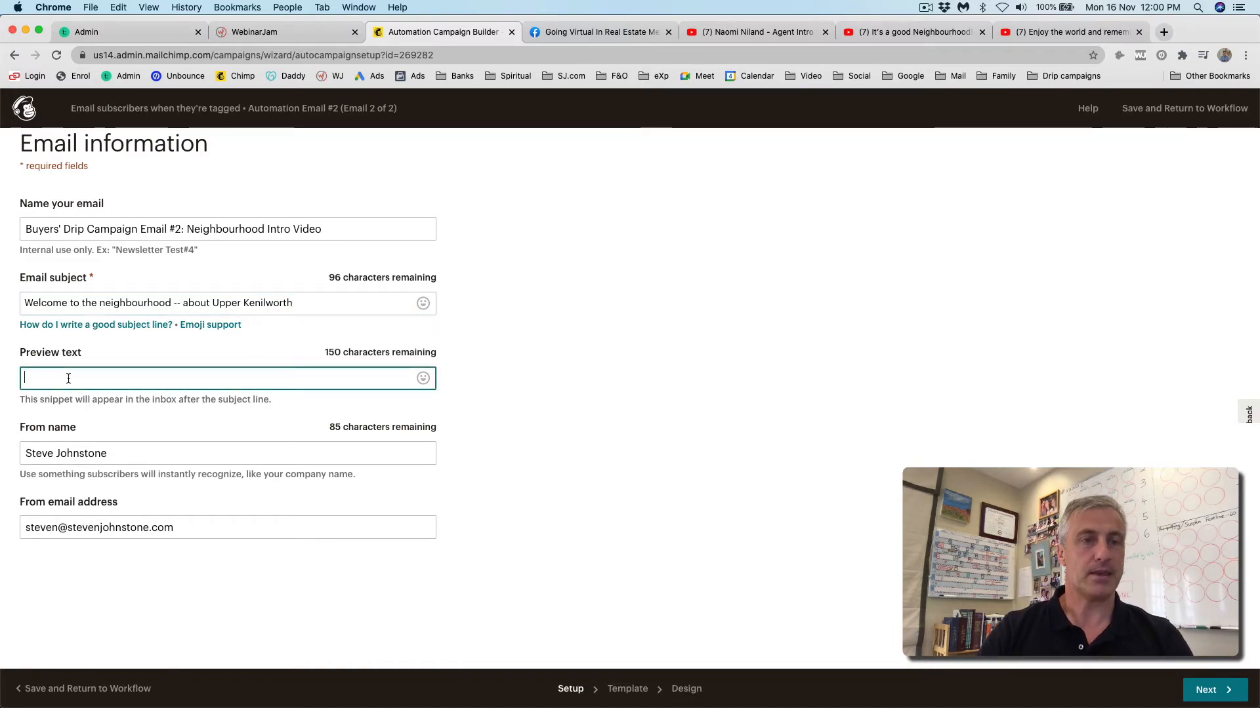
pyautogui.write('As ')
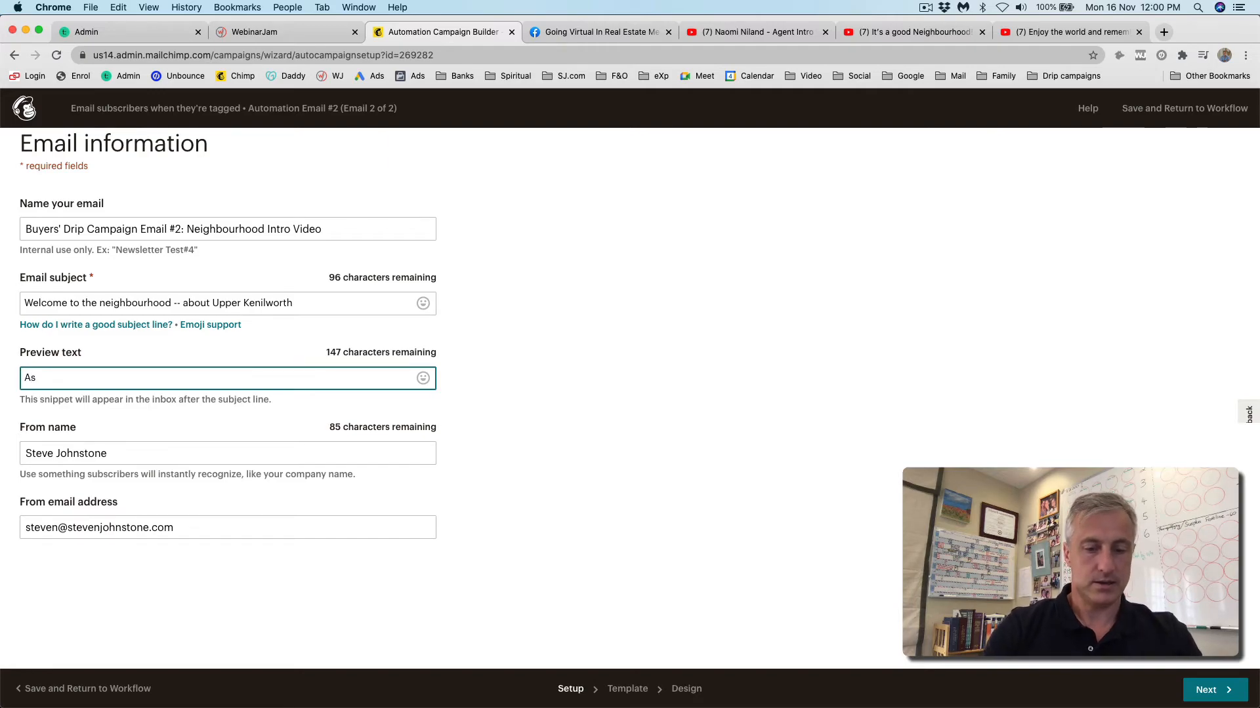
pyautogui.write("you're thinkin")
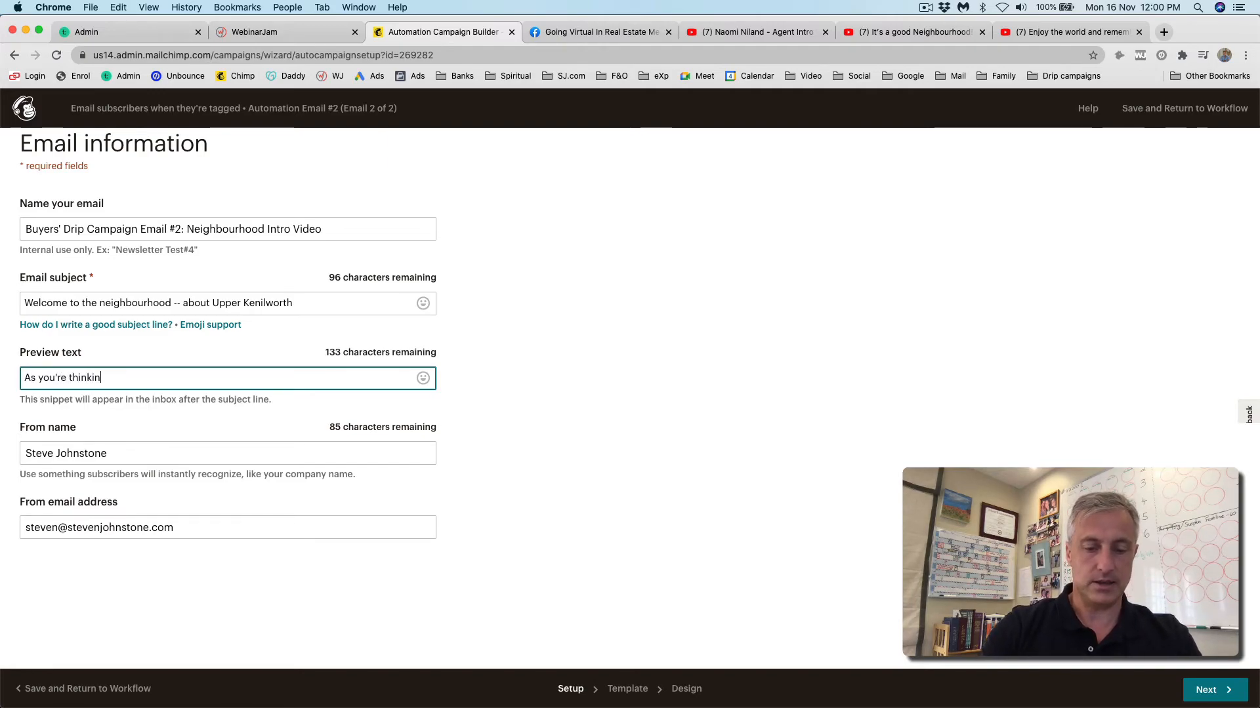
pyautogui.write('g of h')
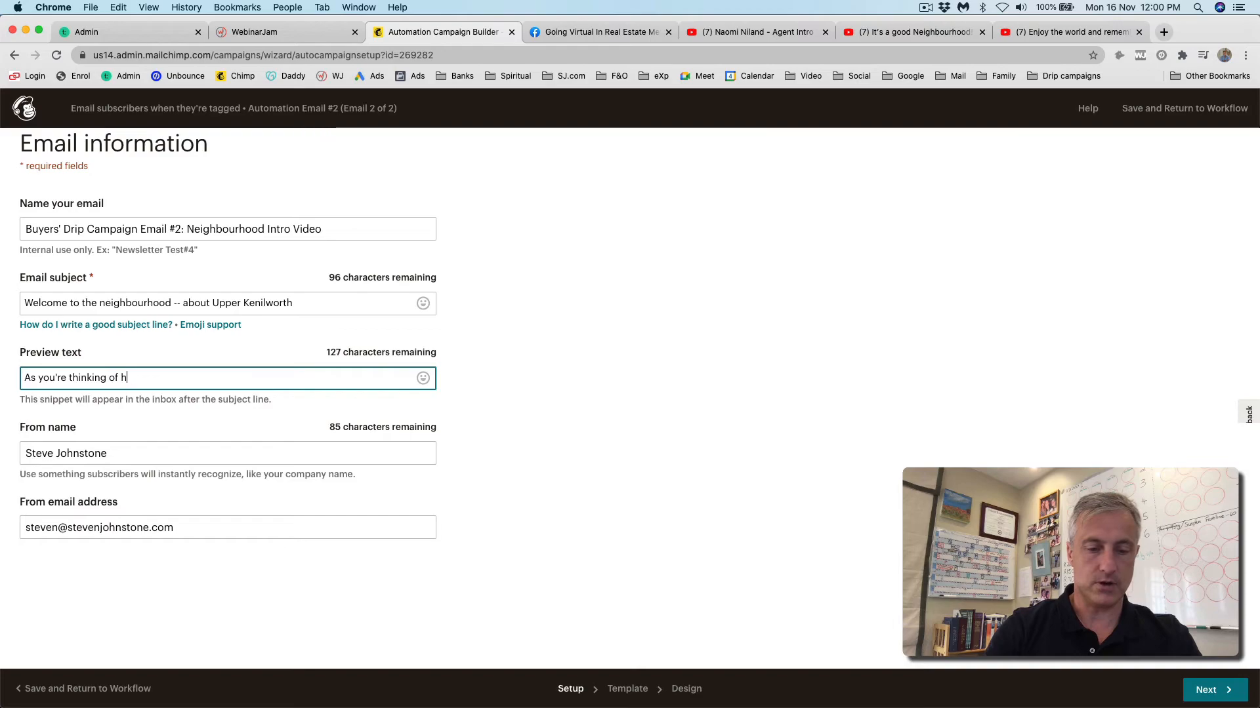
pyautogui.write('ome owners')
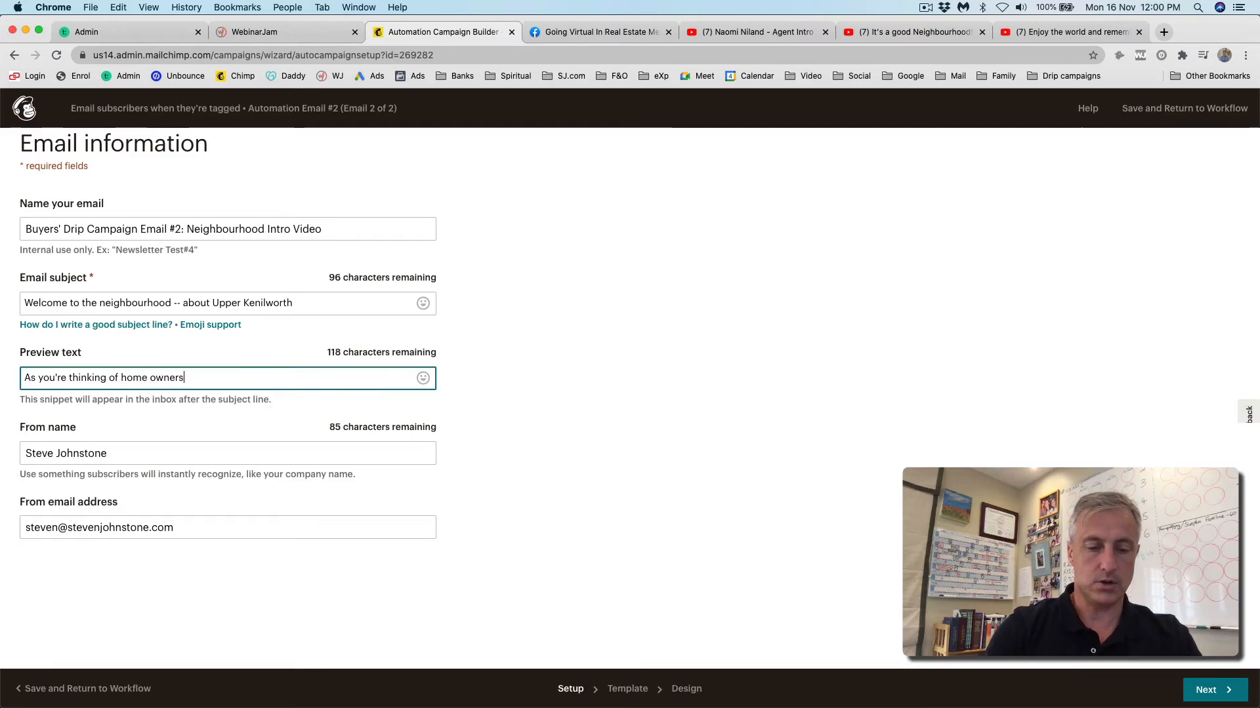
pyautogui.write('hip in Kenilworth I wanted to introduce our')
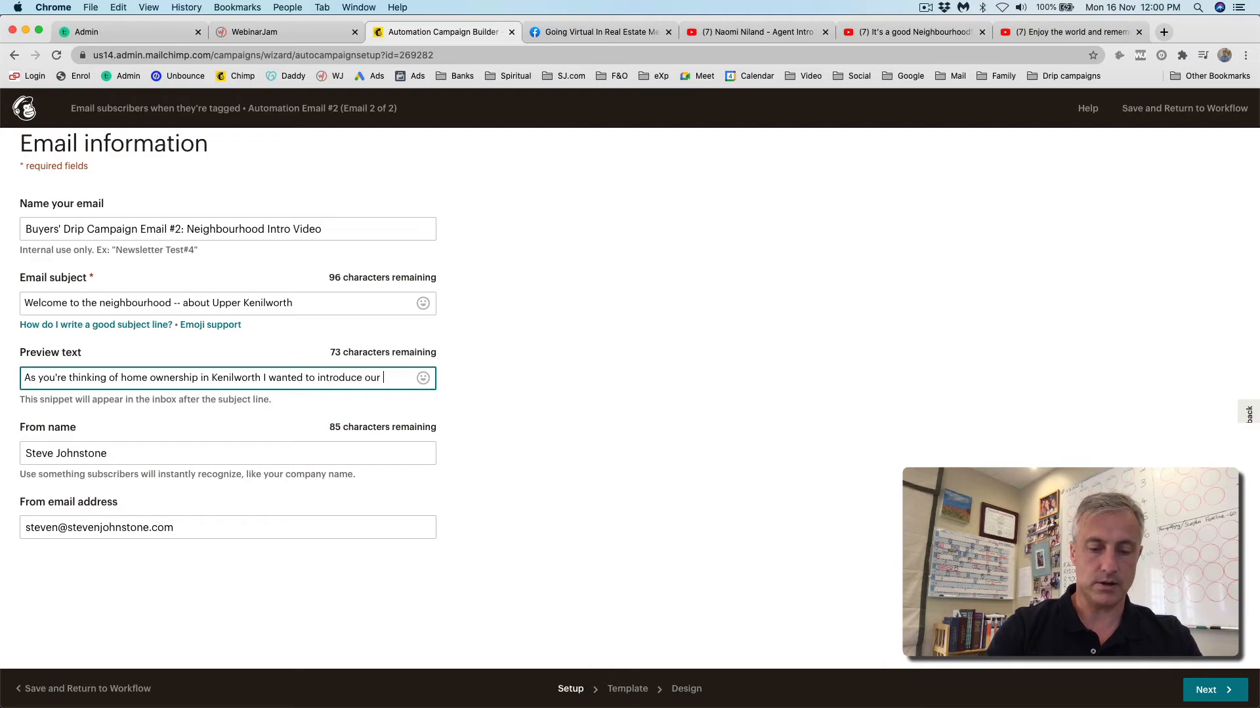
pyautogui.write('onderful neighbourhood to you...')
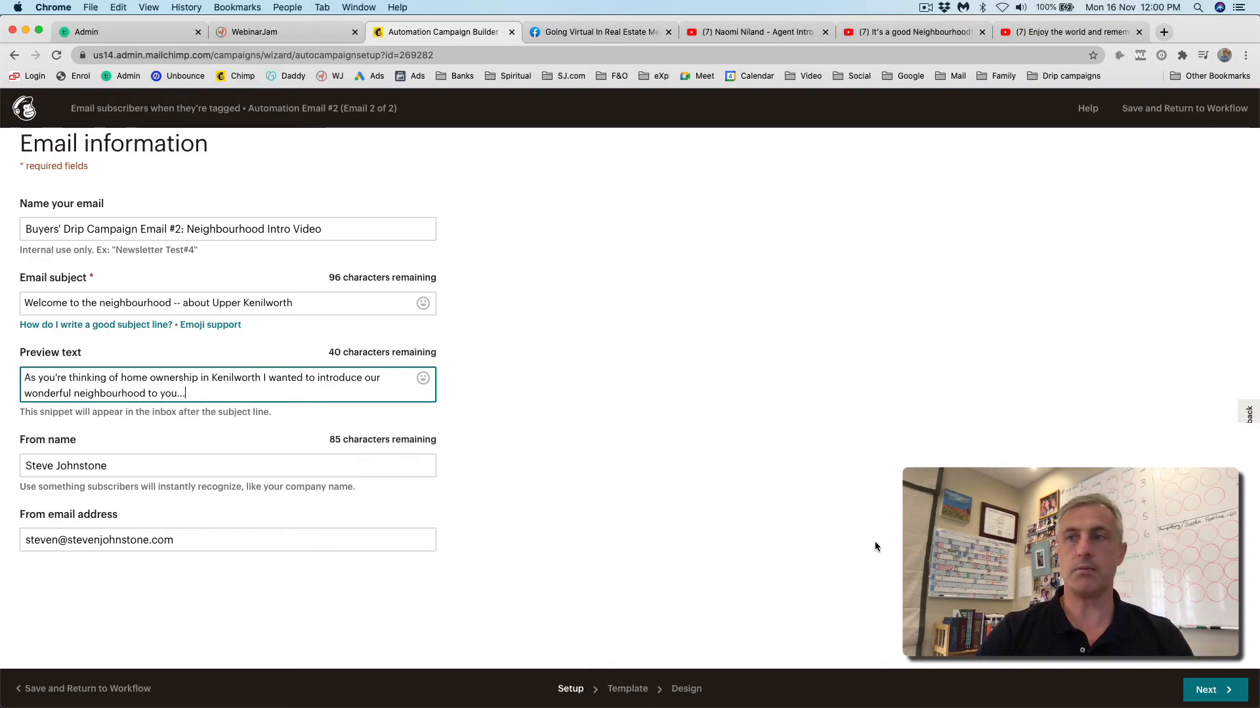
pyautogui.click(1211, 694)
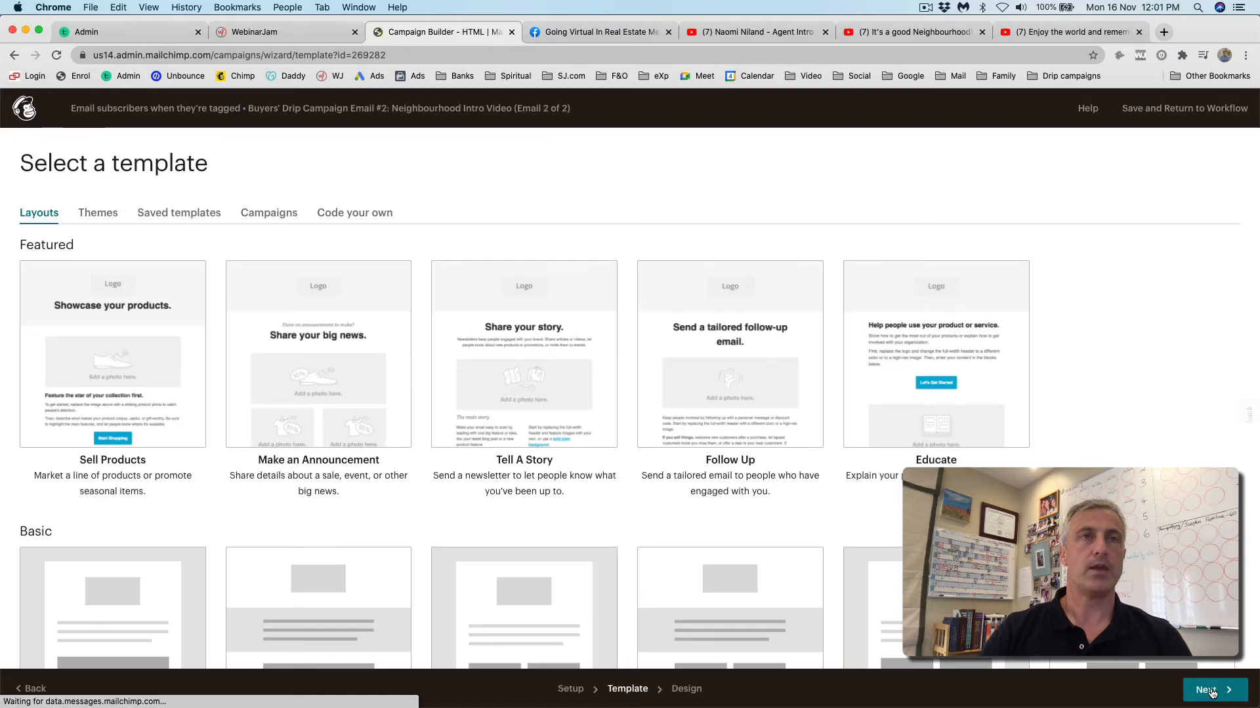
# - Apply the Simple Text basic layout to the second email
pyautogui.scroll(-5, 682, 529)
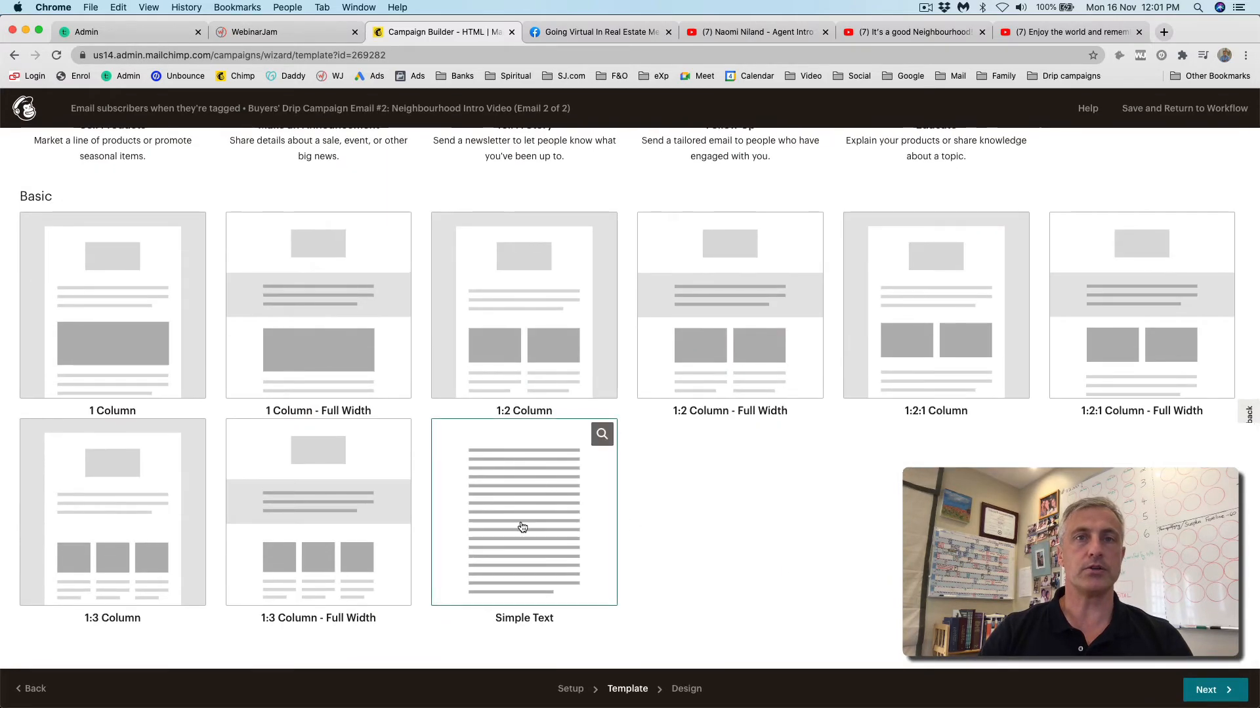
pyautogui.click(522, 527)
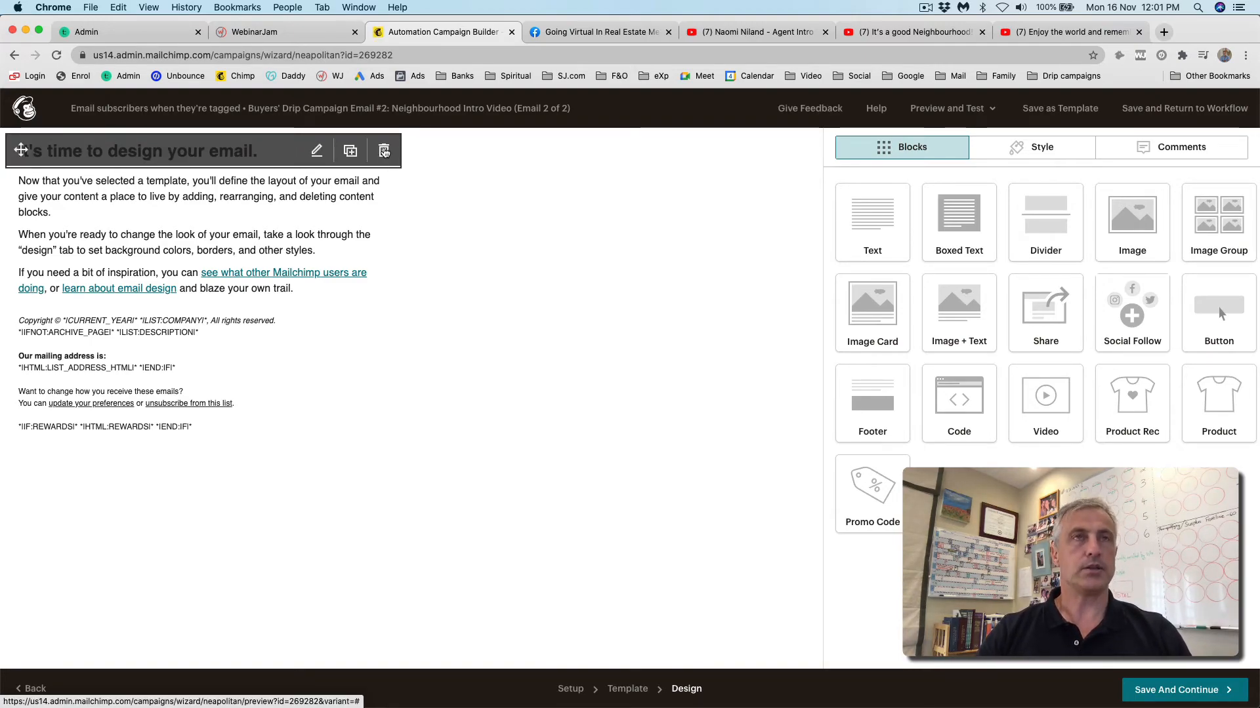
# - Delete the placeholder welcome heading block from the email
pyautogui.click(383, 152)
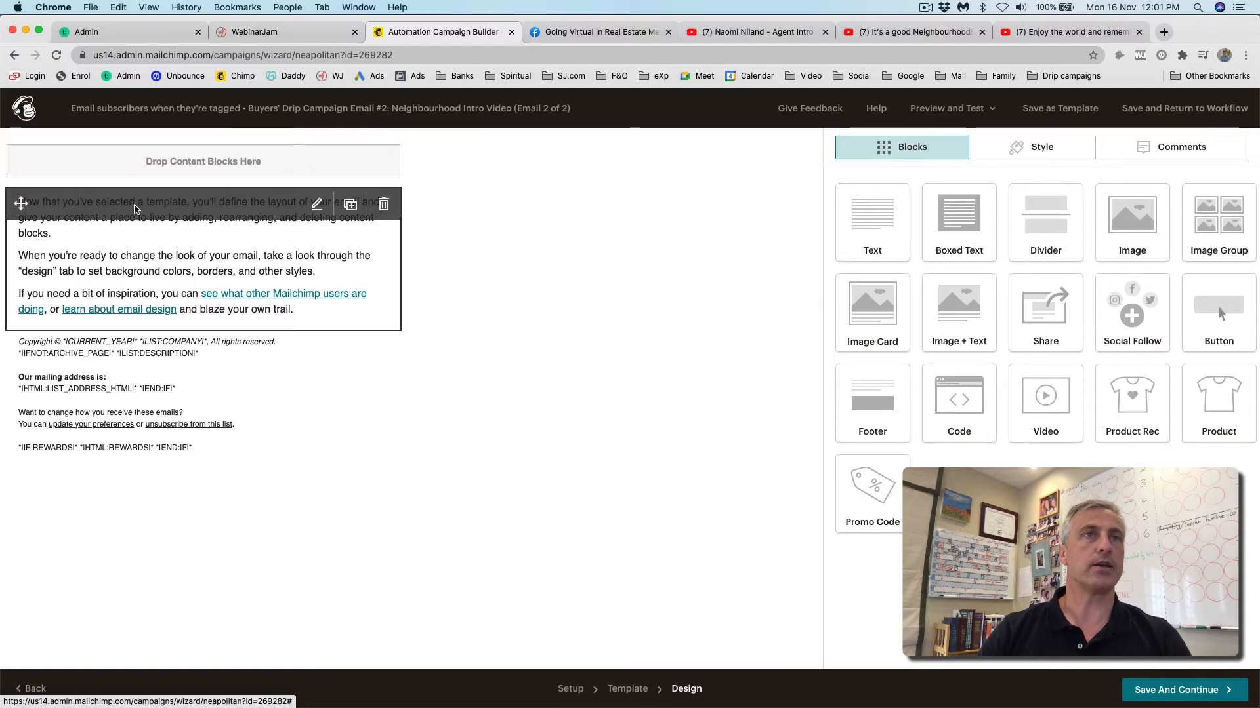
pyautogui.click(135, 206)
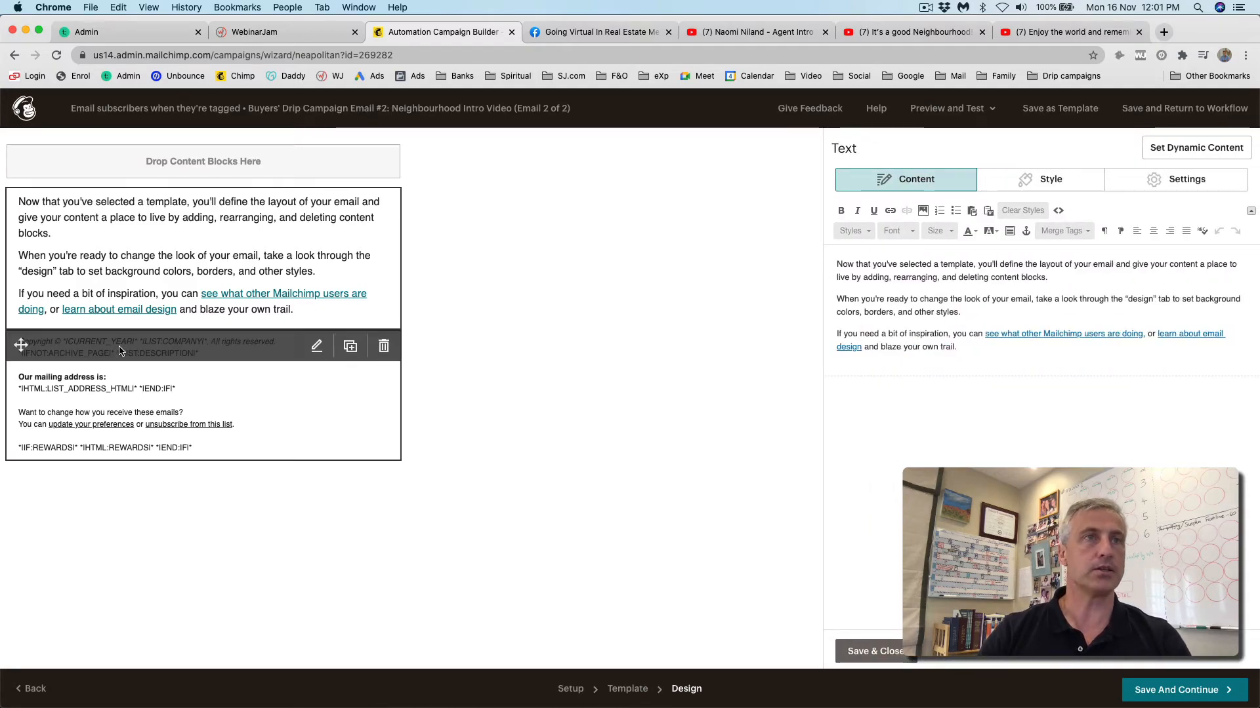
pyautogui.click(876, 650)
# - Shorten the footer to just a rule above a plain unsubscribe line
pyautogui.click(892, 391)
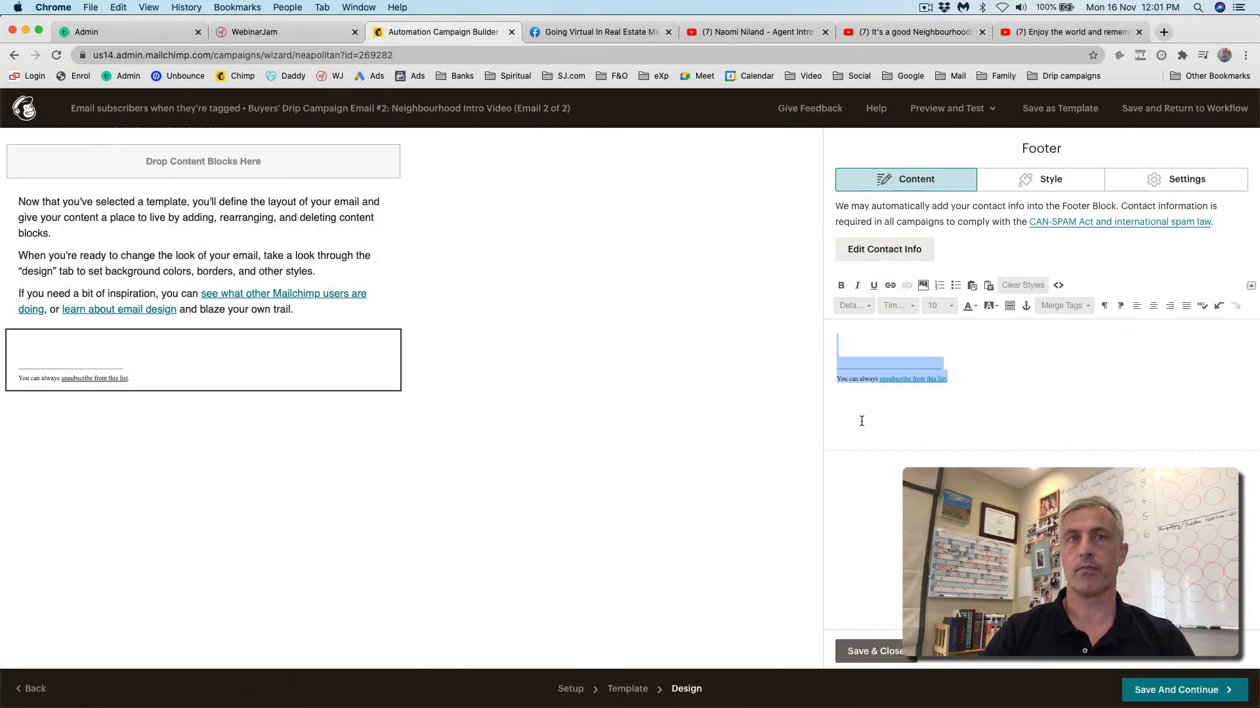
pyautogui.click(860, 422)
pyautogui.click(871, 660)
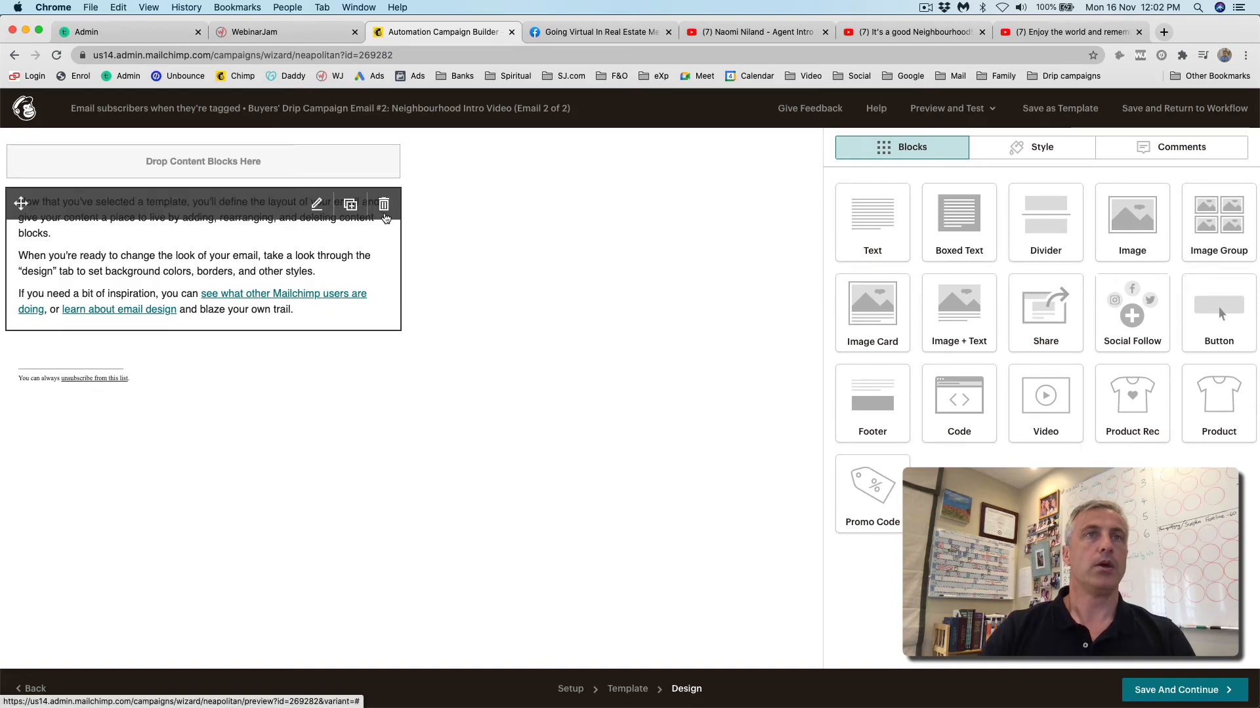
pyautogui.click(113, 213)
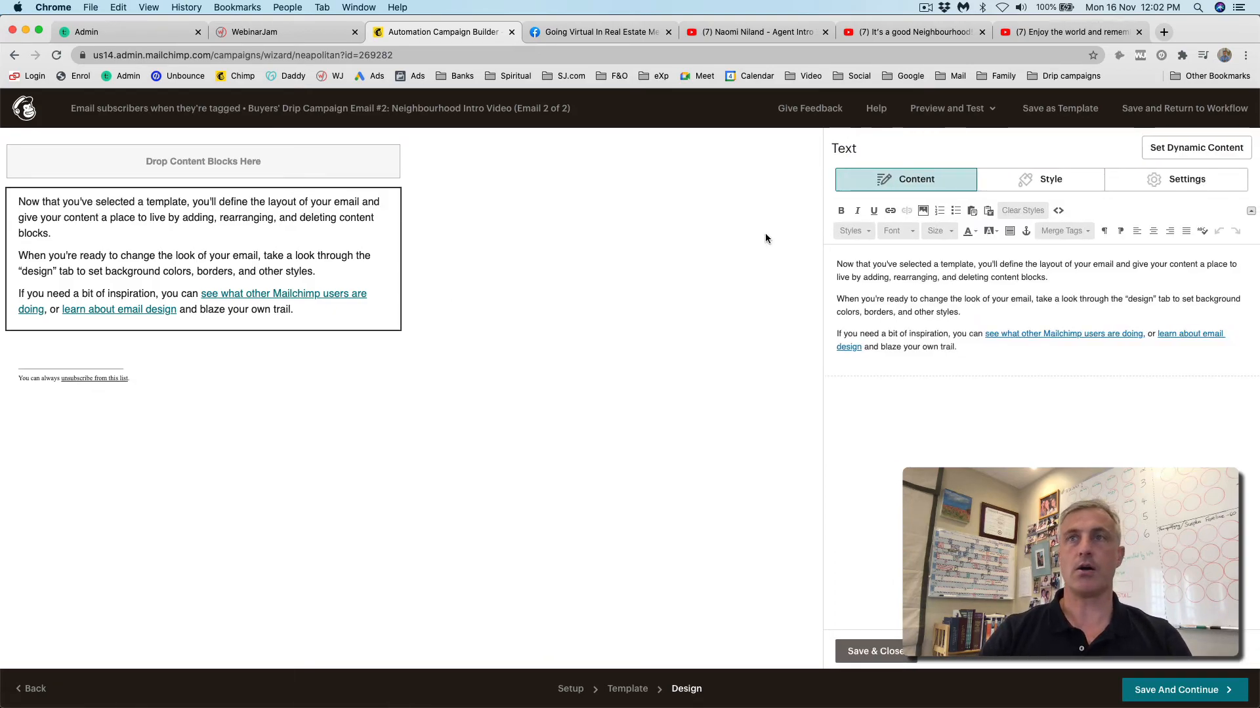
# - Replace the placeholder text with 'Hi' plus the First Name merge tag and the Kenilworth intro paragraph
pyautogui.moveTo(837, 265); pyautogui.dragTo(995, 355)
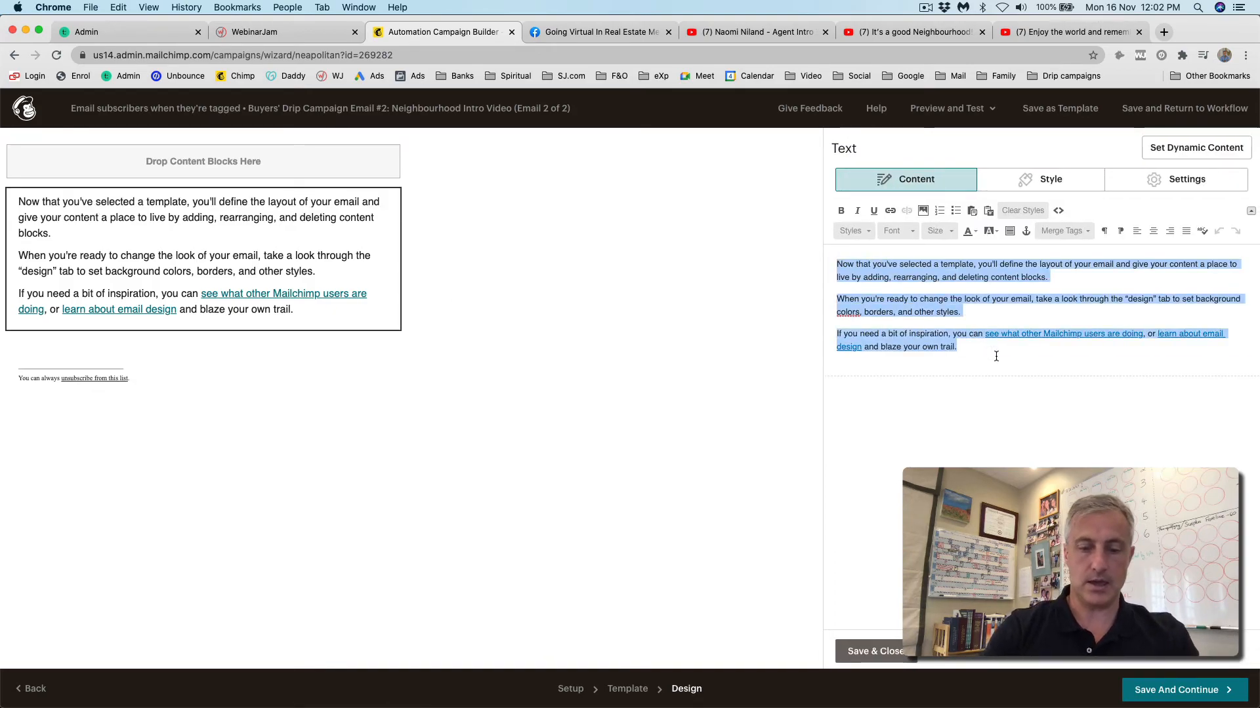
pyautogui.write('Hi')
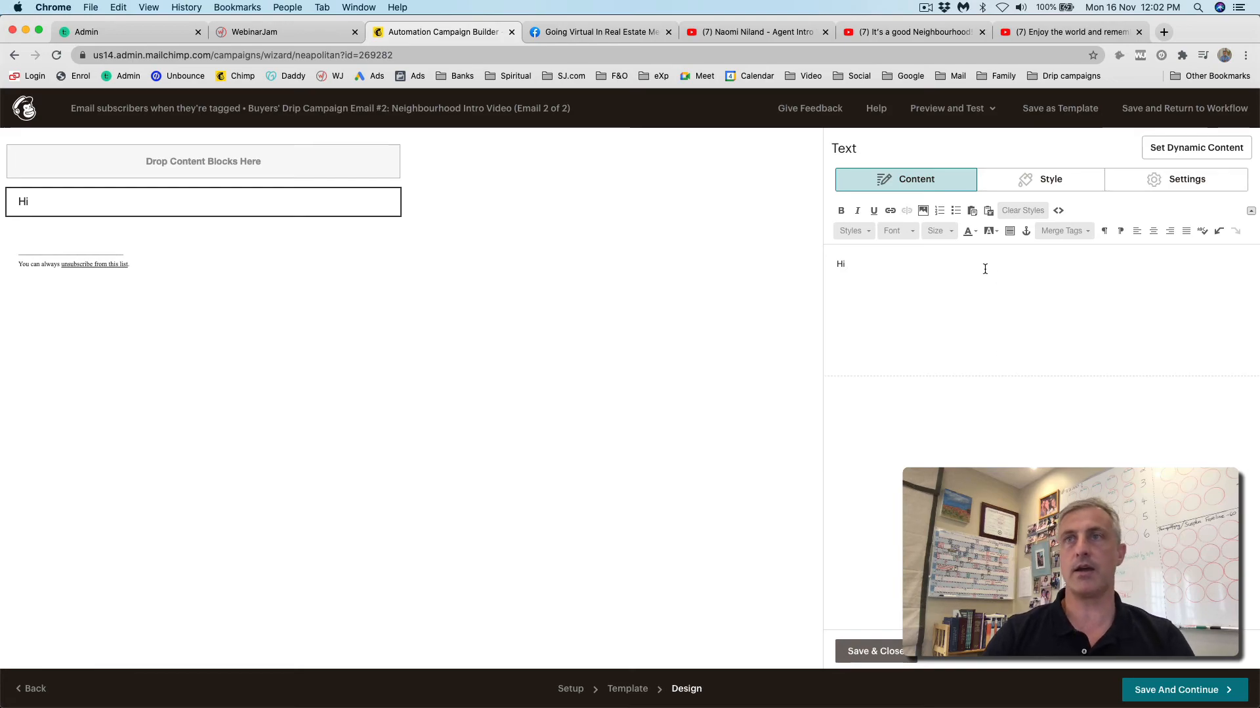
pyautogui.click(1086, 229)
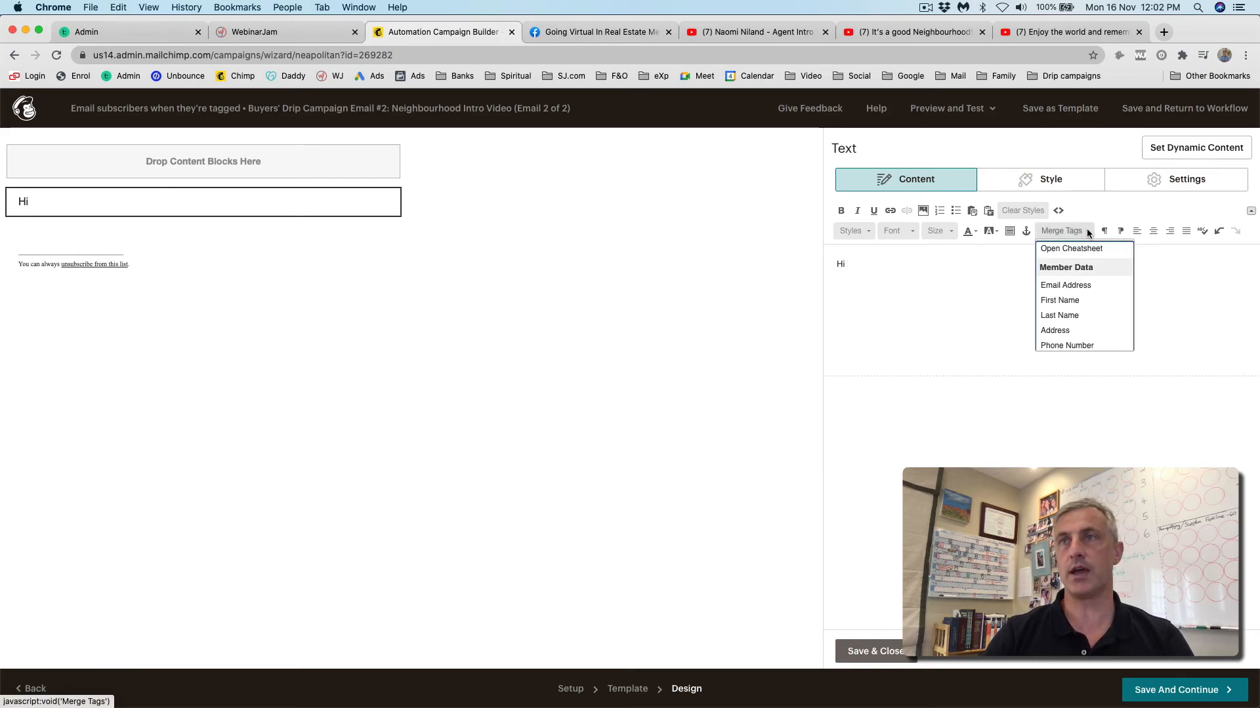
pyautogui.click(1058, 299)
pyautogui.press('Return')
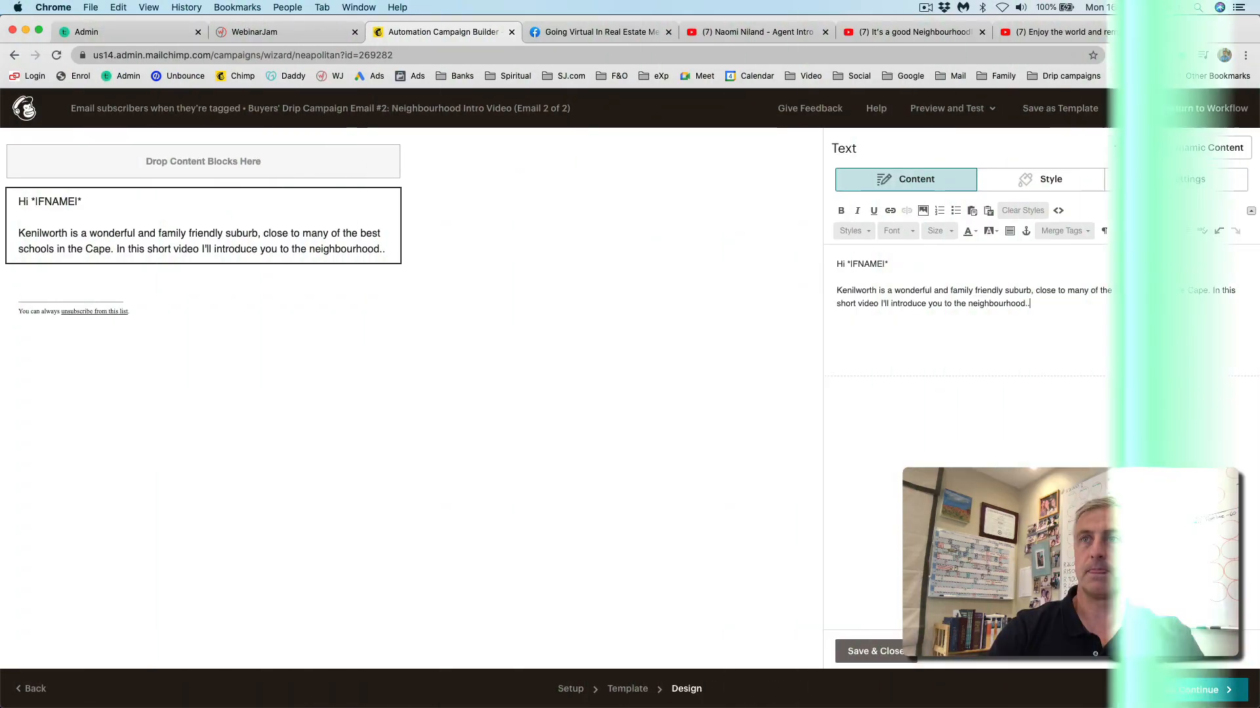
pyautogui.write('.')
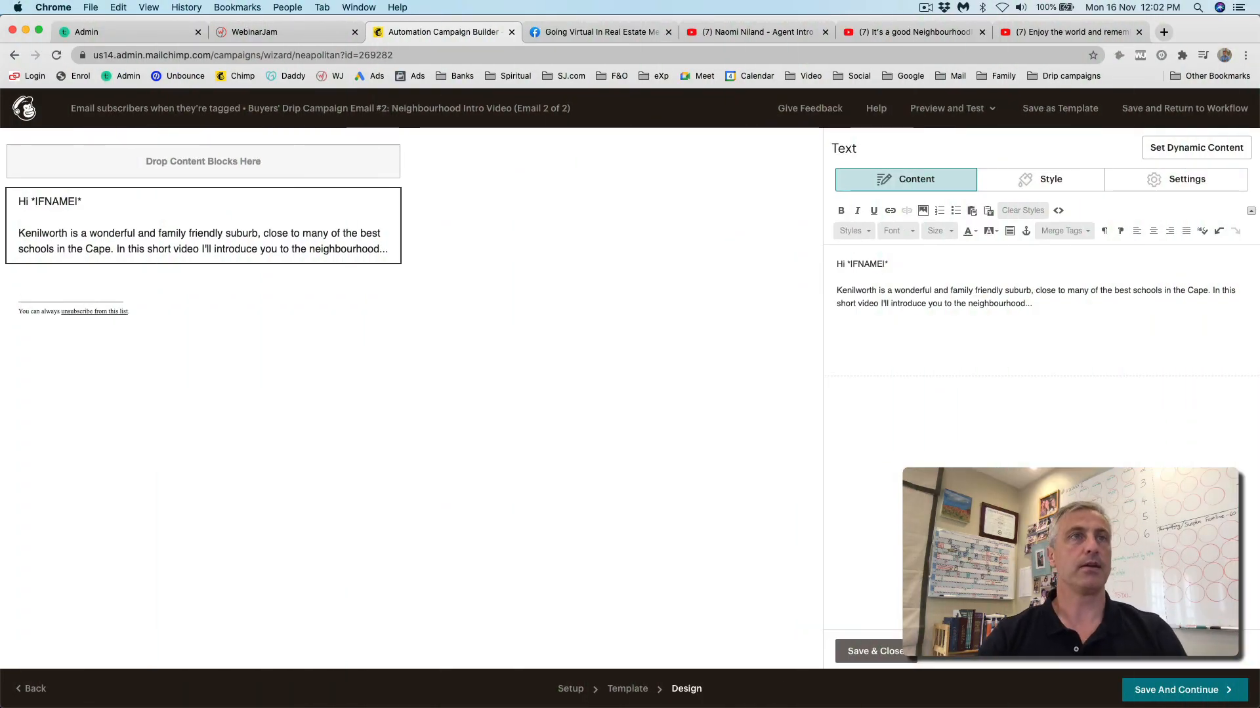
# - Set all the greeting and intro text to Times New Roman, size 16, and save the block
pyautogui.press('super+a')
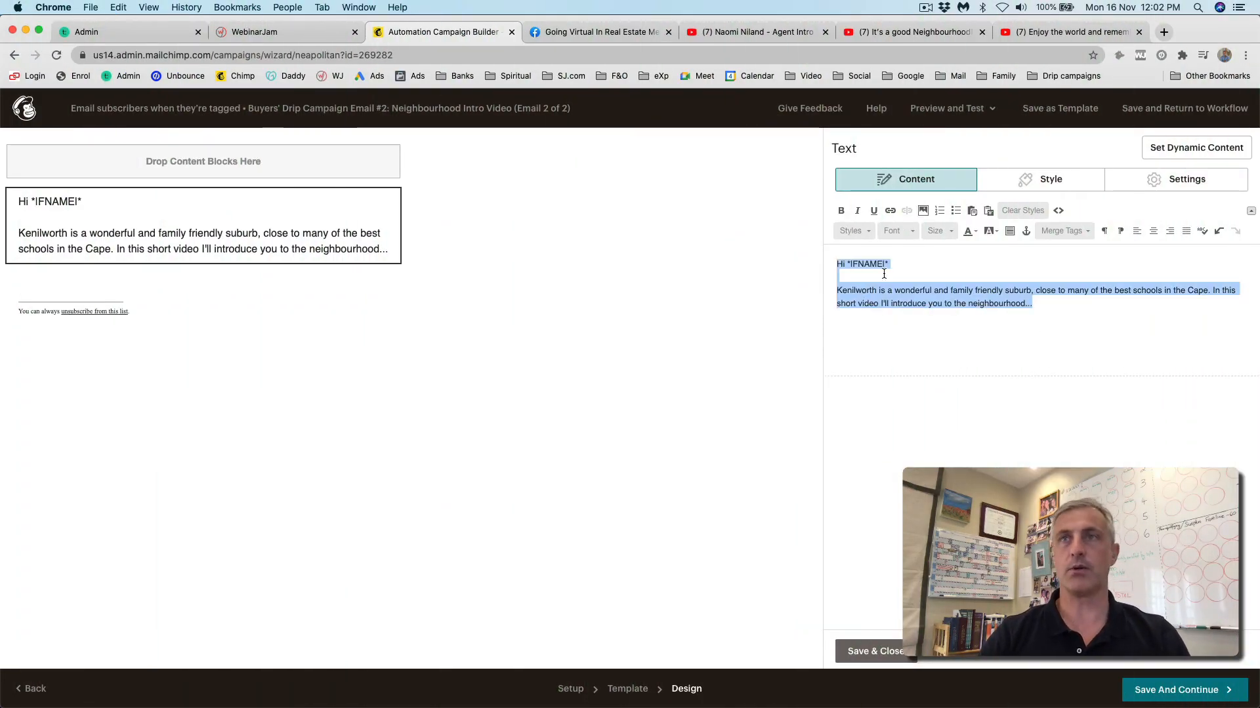
pyautogui.click(947, 230)
pyautogui.click(911, 233)
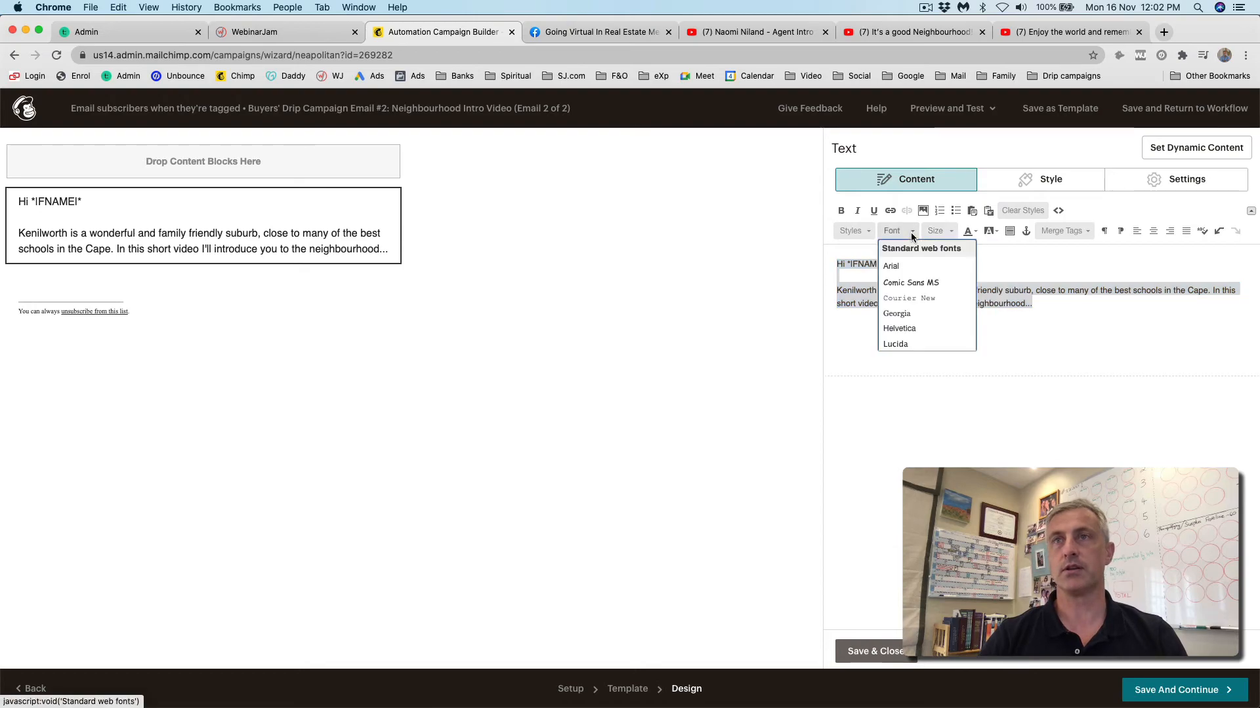
pyautogui.scroll(-3, 902, 313)
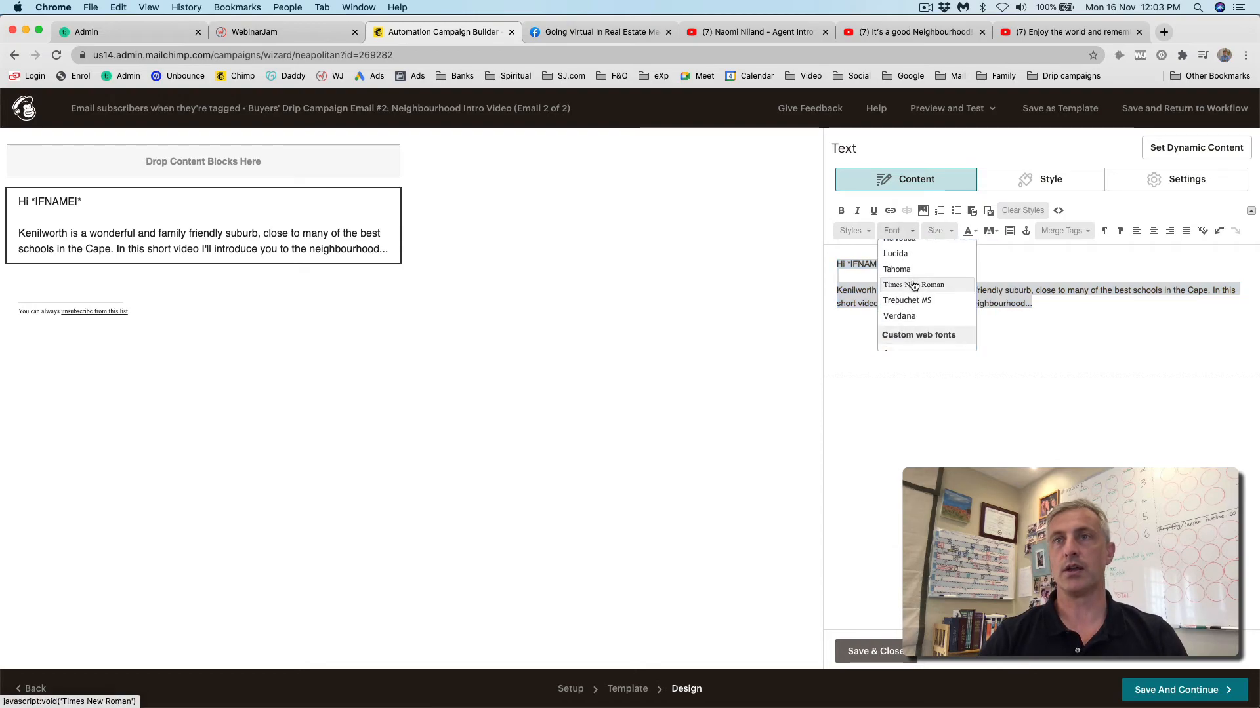
pyautogui.click(914, 285)
pyautogui.click(947, 230)
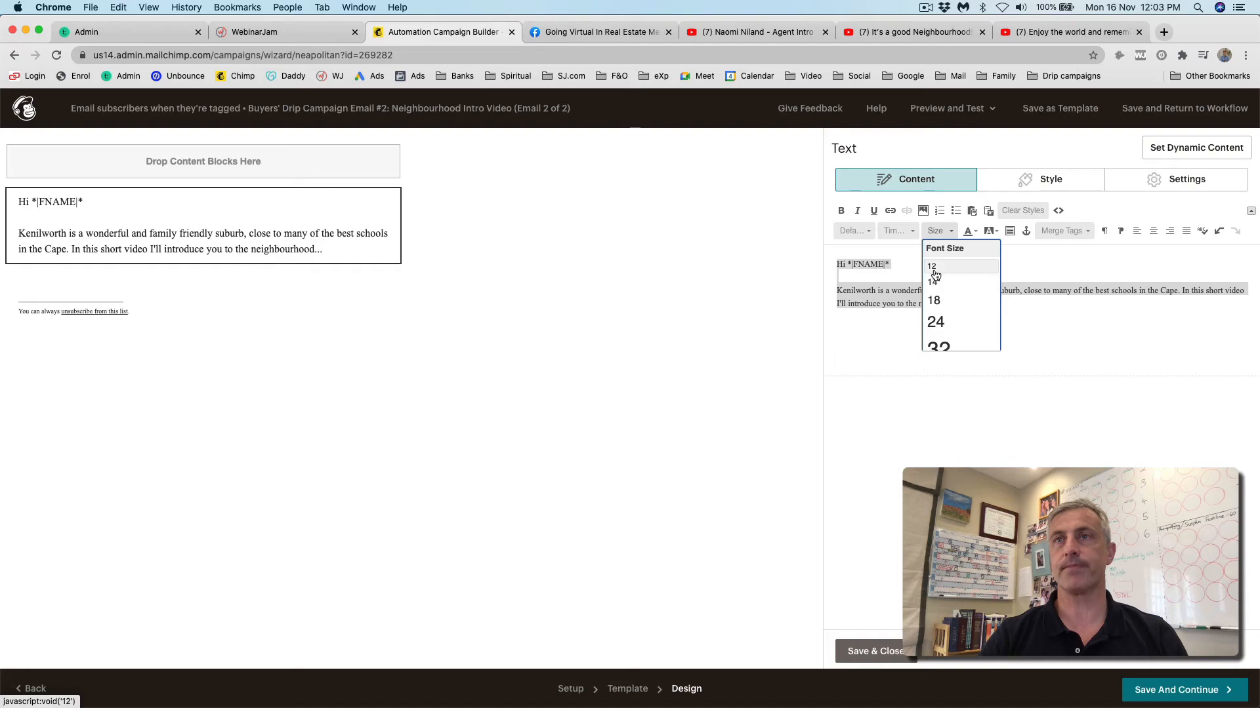
pyautogui.click(933, 299)
pyautogui.click(940, 231)
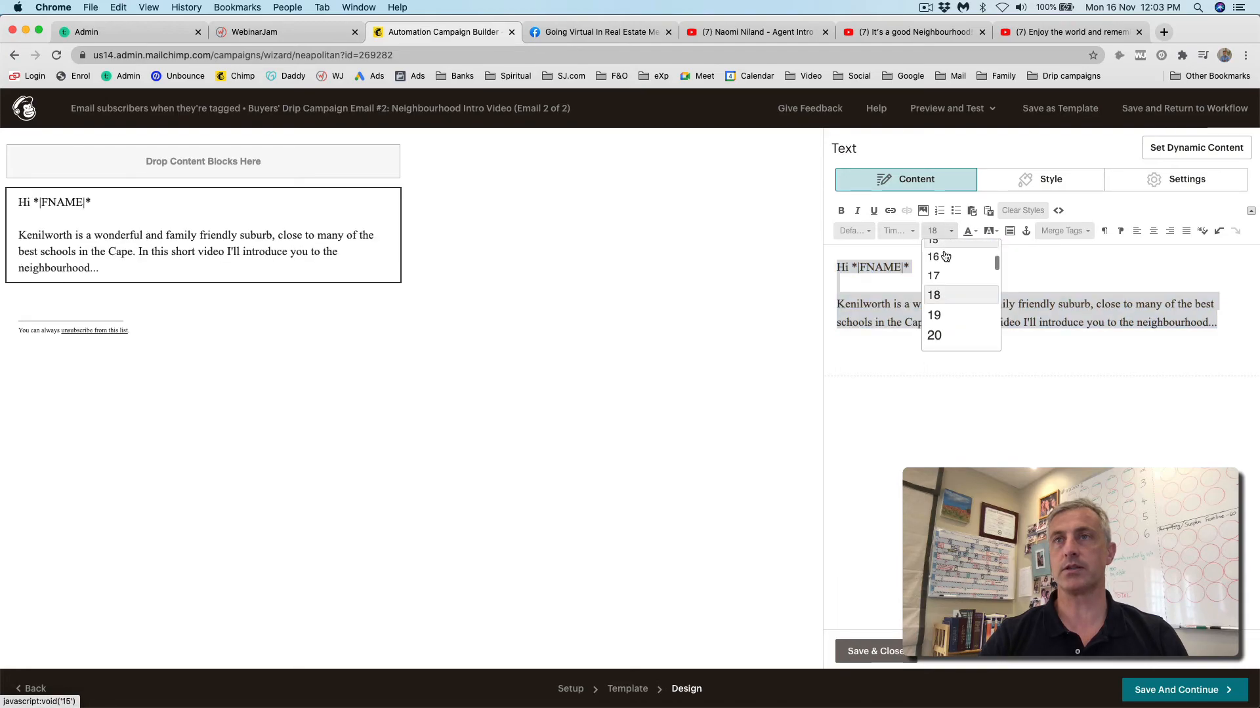
pyautogui.click(945, 256)
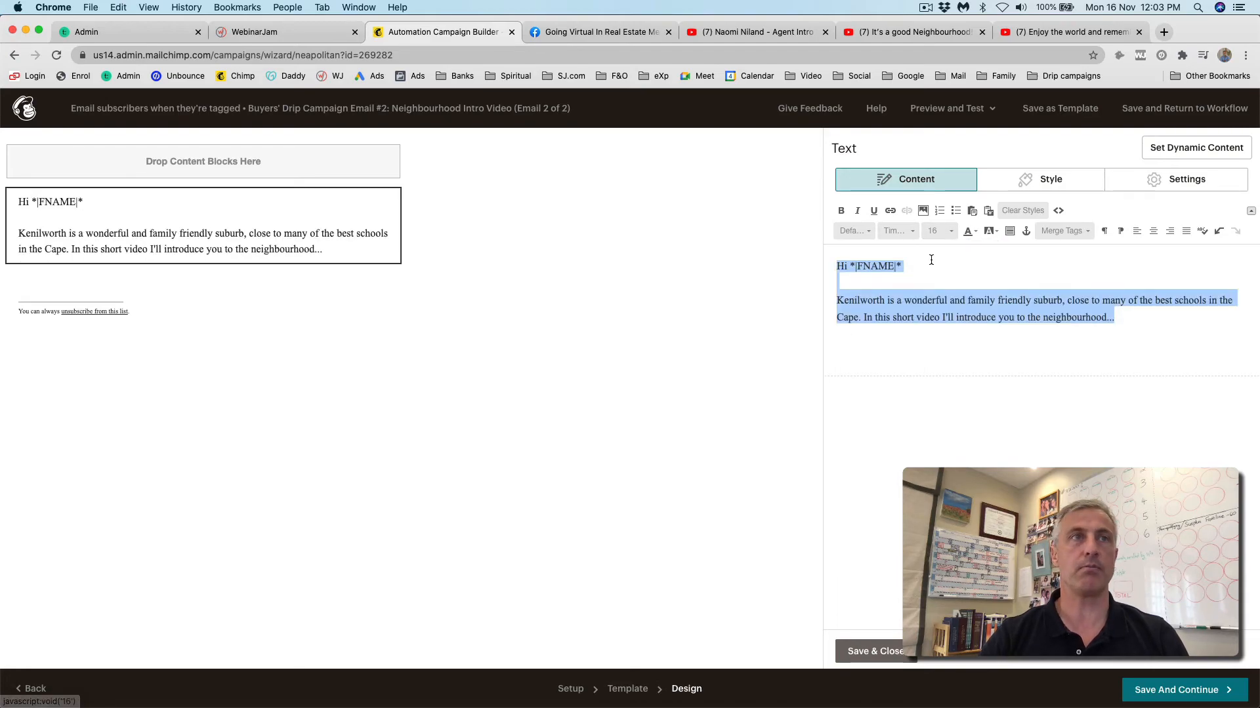
pyautogui.click(861, 651)
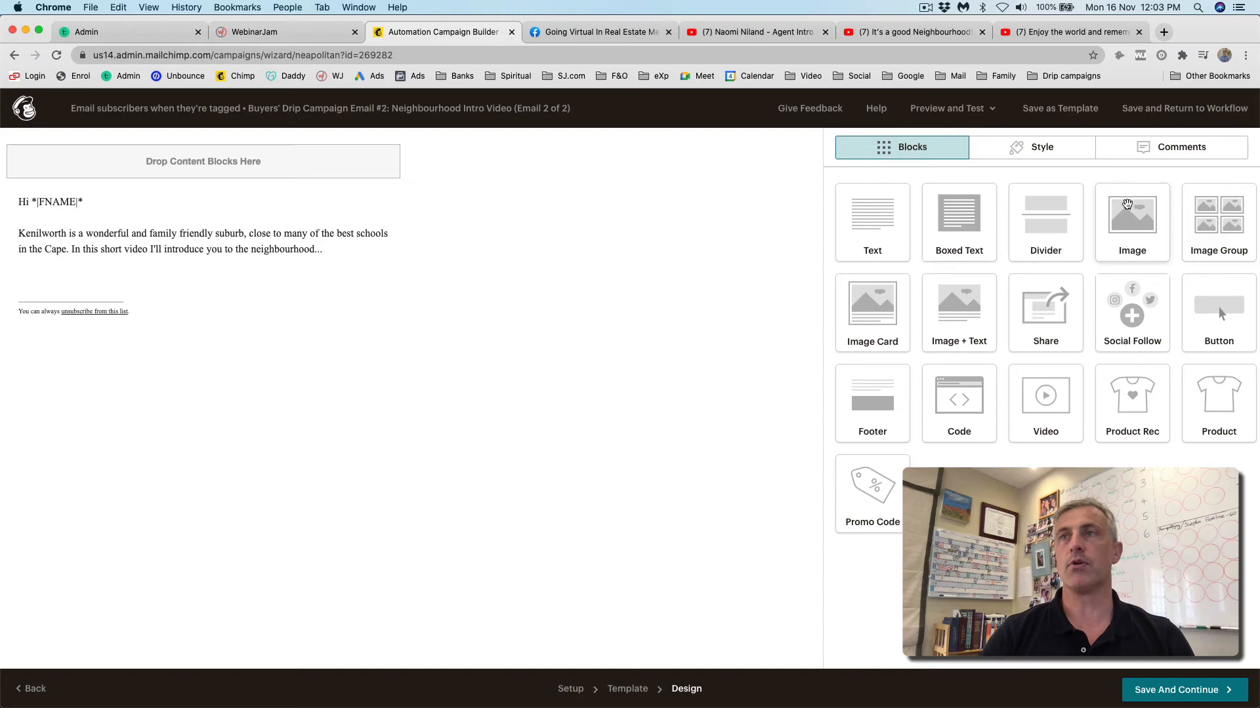
# - Add an image block below the intro and upload Kenilworth GIF.gif into it
pyautogui.moveTo(1130, 210); pyautogui.dragTo(222, 272)
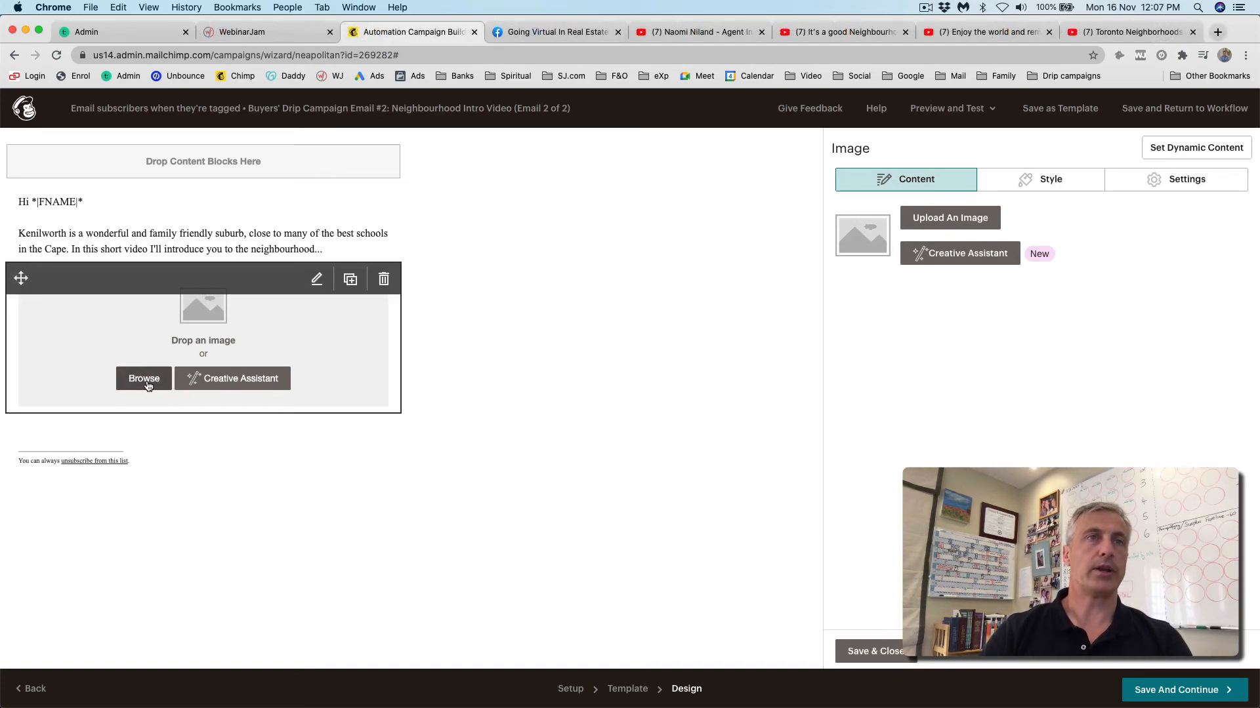
pyautogui.click(144, 378)
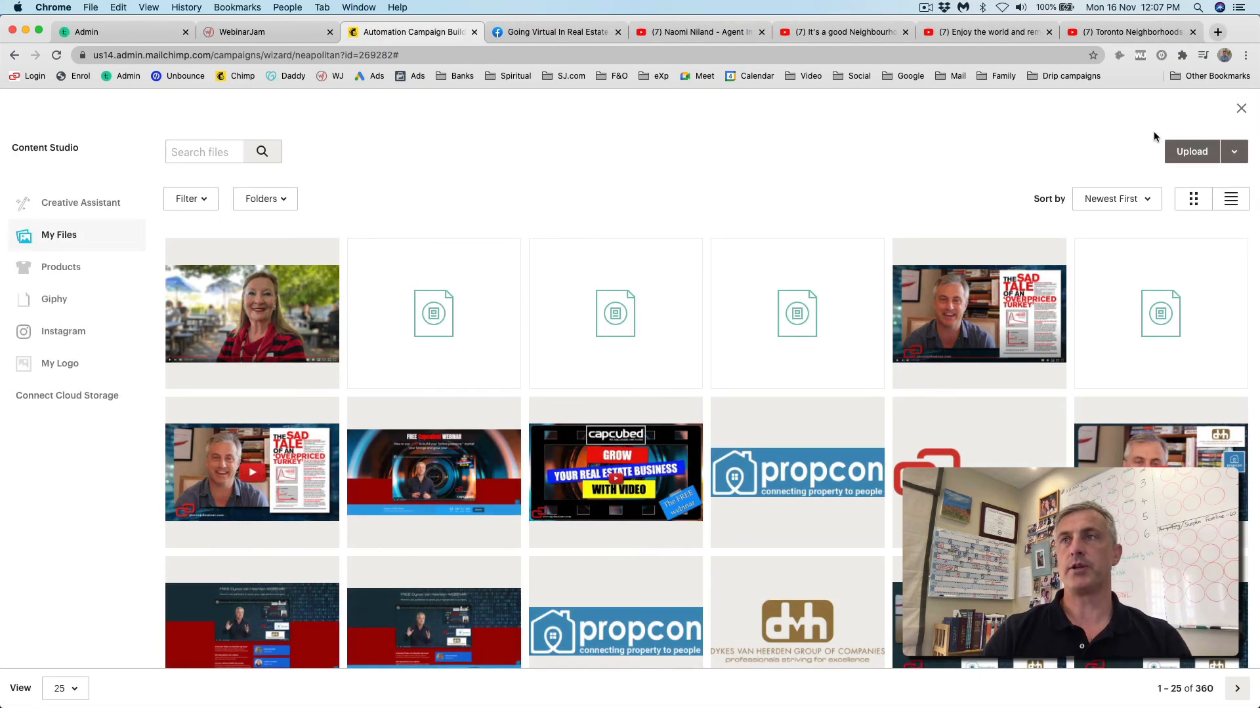
pyautogui.click(1193, 153)
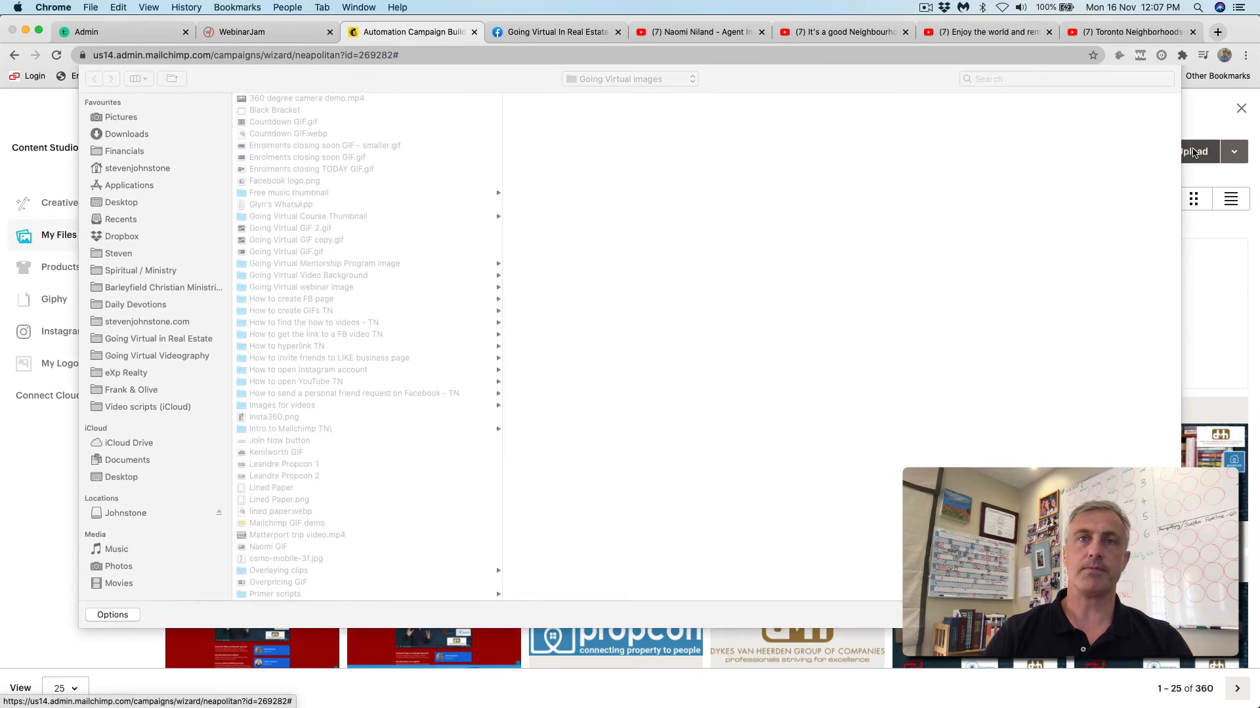
pyautogui.doubleClick(276, 452)
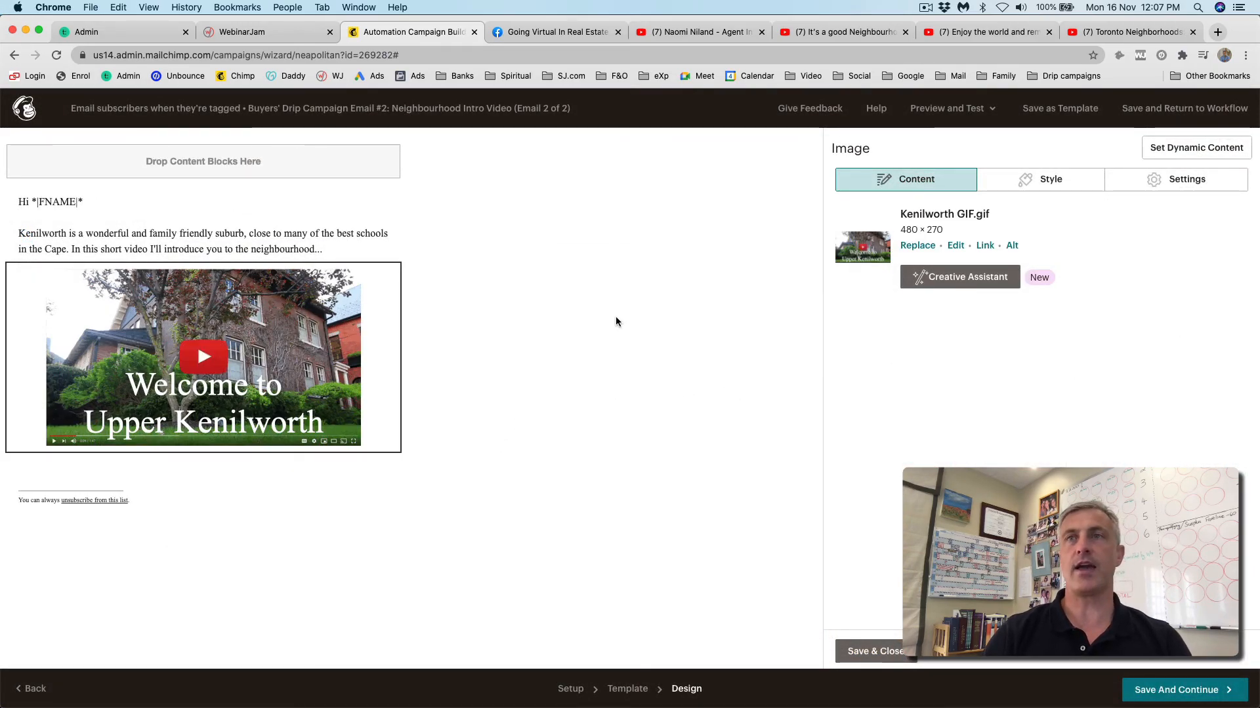
# - Link the Kenilworth GIF to the Toronto Neighborhoods YouTube video's URL and save the image block
pyautogui.click(984, 247)
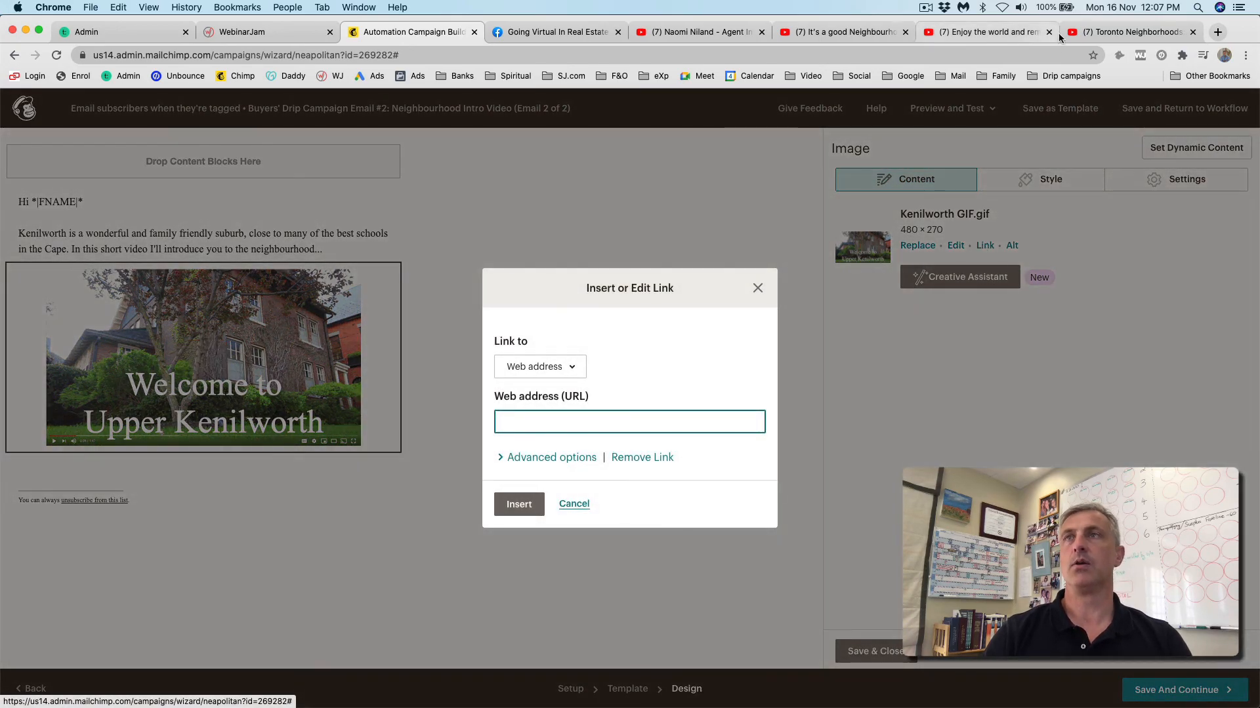
pyautogui.click(1122, 32)
pyautogui.click(259, 54)
pyautogui.press('super+c')
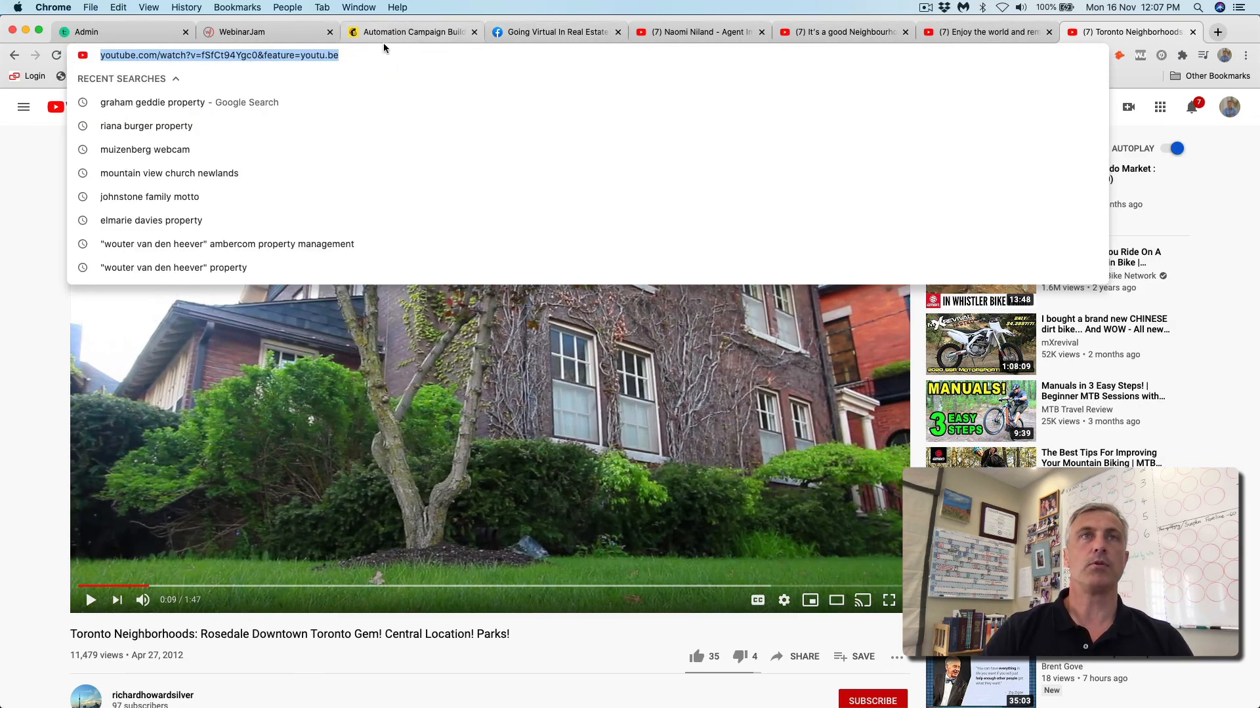
pyautogui.click(418, 34)
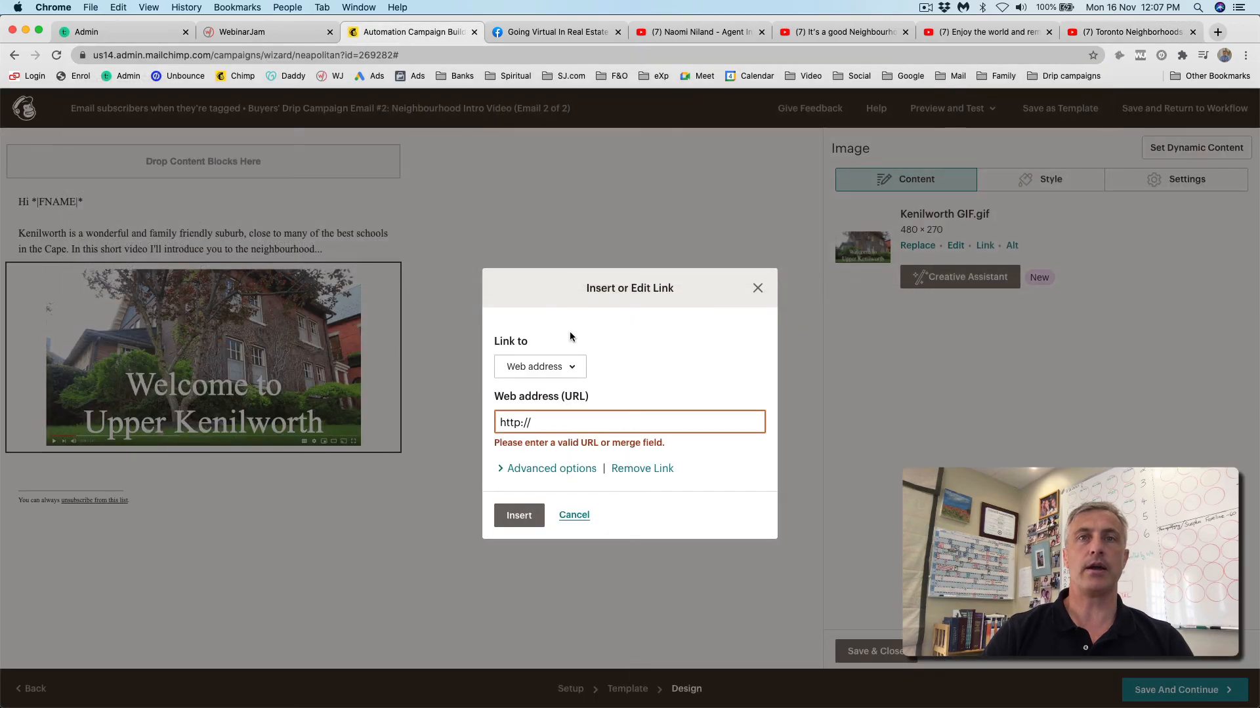
pyautogui.tripleClick(519, 422)
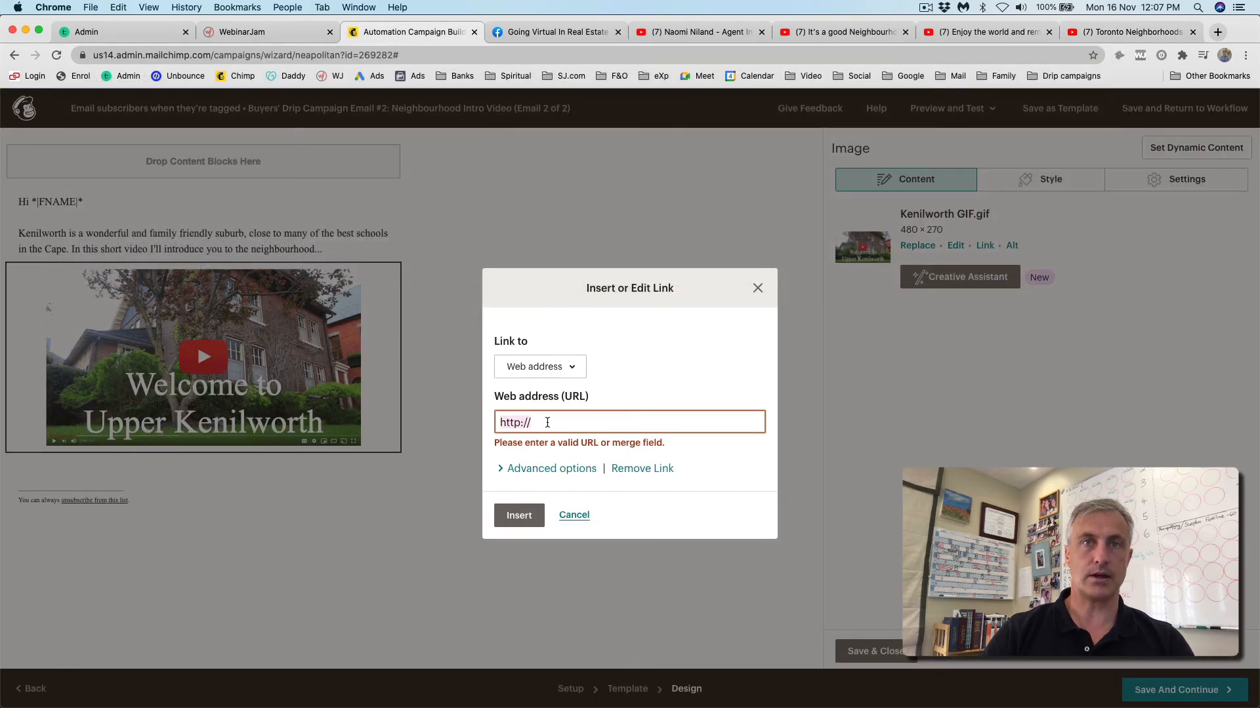
pyautogui.press('BackSpace')
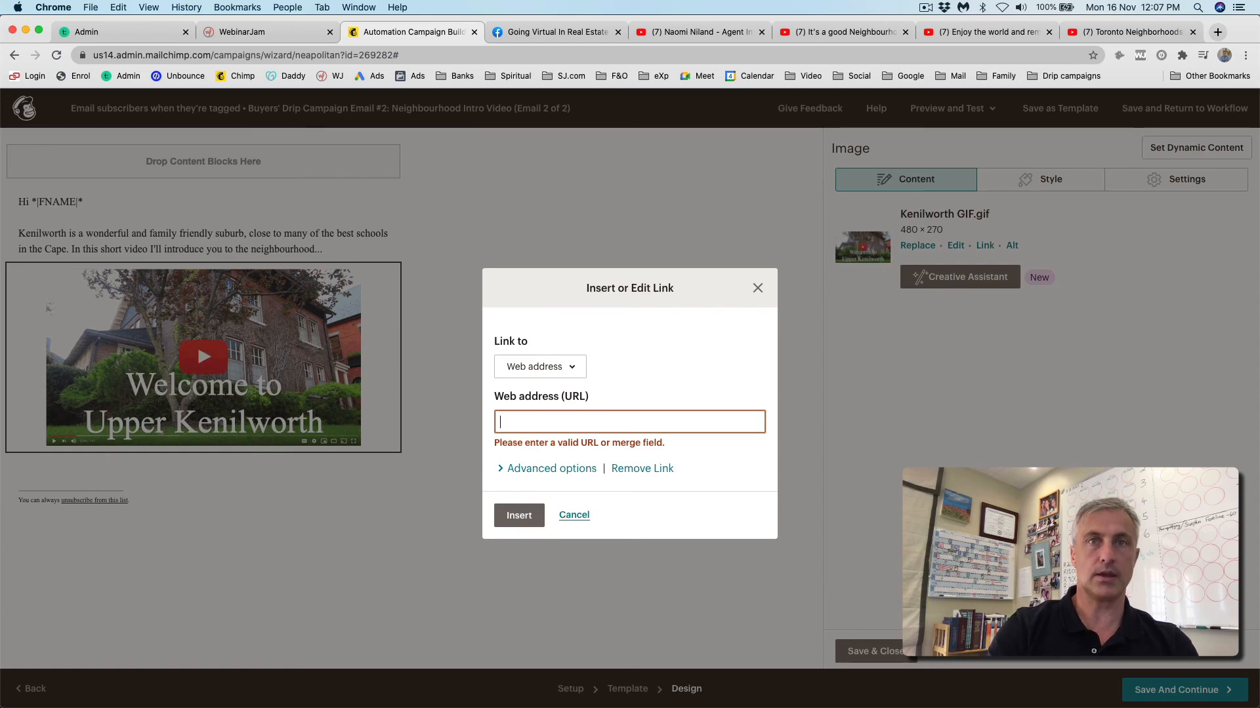
pyautogui.press('super+v')
pyautogui.click(519, 521)
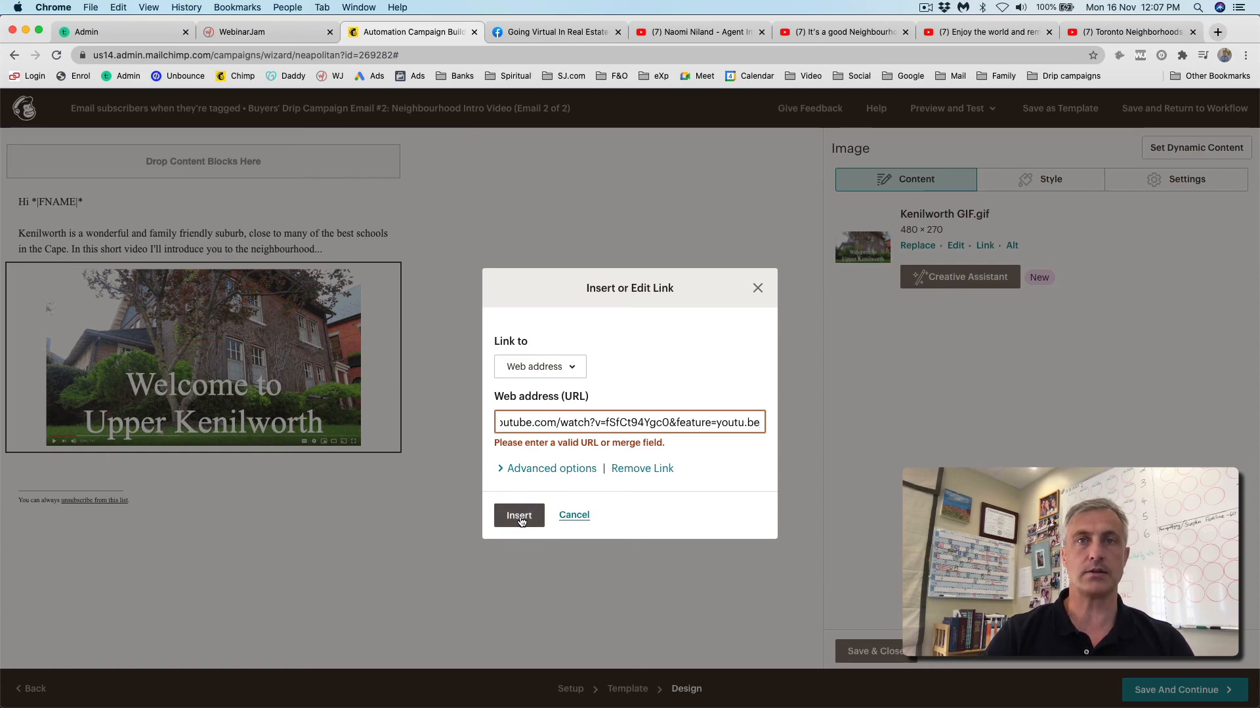
pyautogui.click(519, 511)
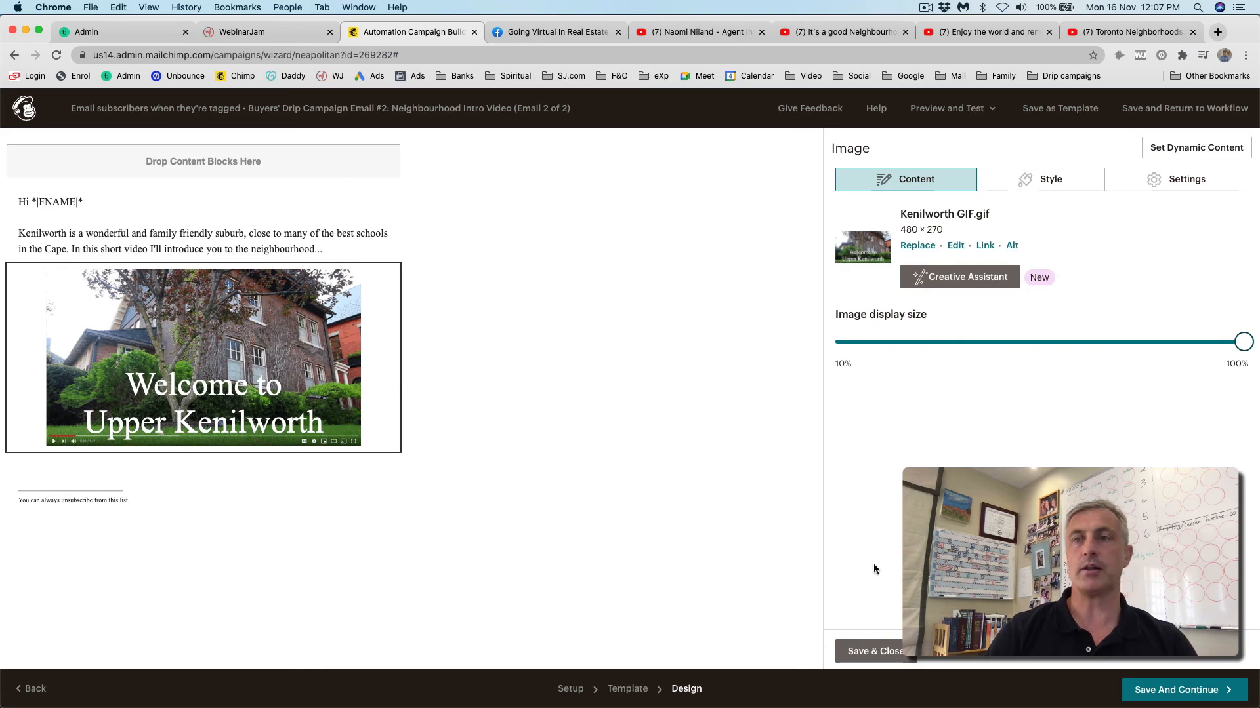
pyautogui.click(872, 652)
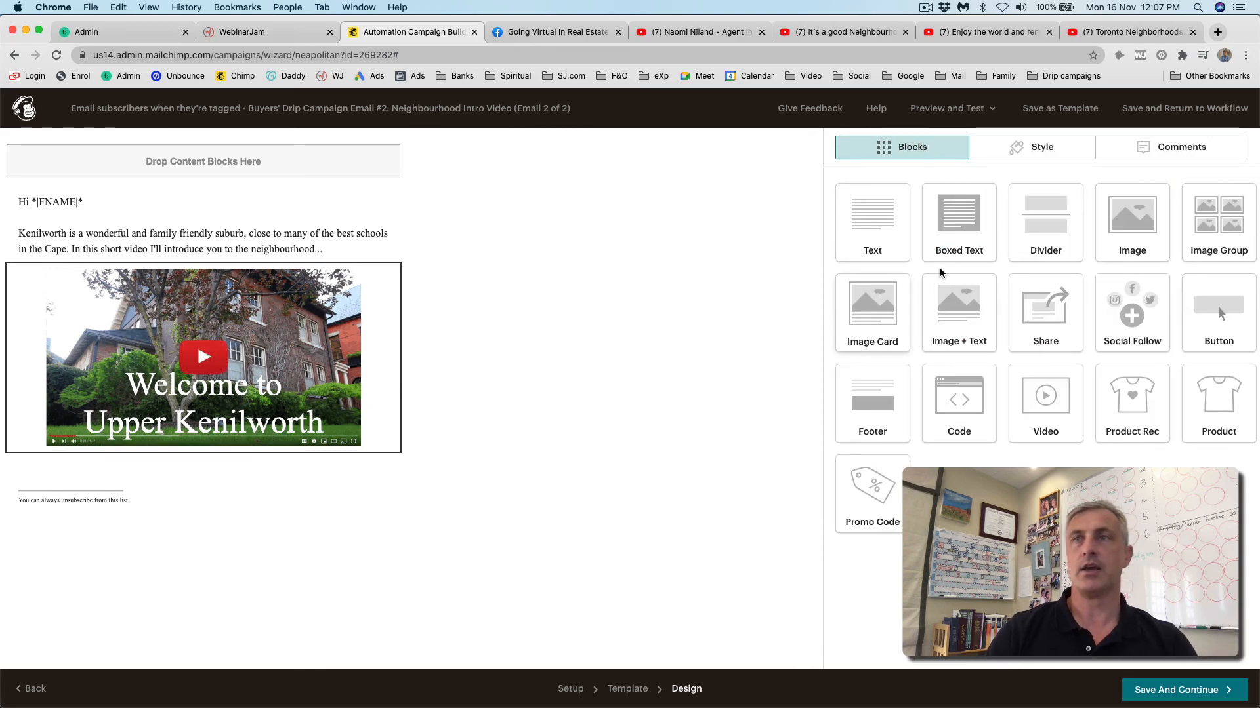
# - Add a signed closing text below the GIF about next week's Kenilworth listings, then save and continue
pyautogui.moveTo(871, 218); pyautogui.dragTo(337, 453)
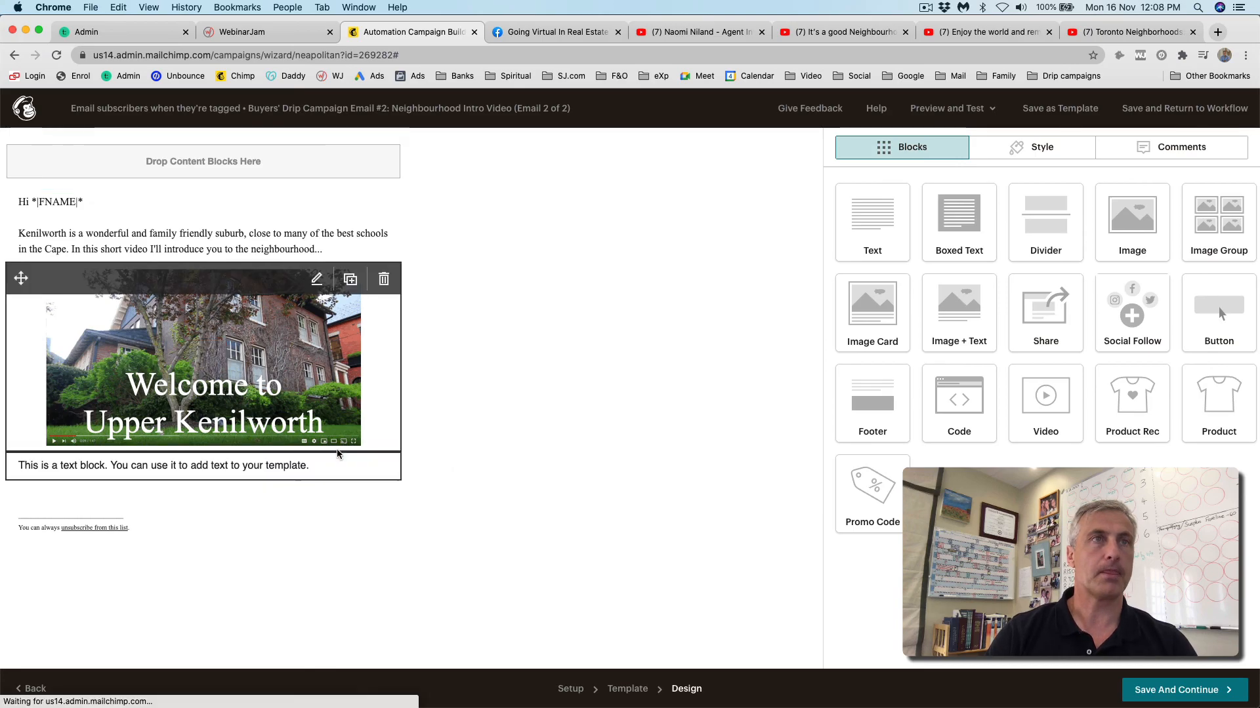
pyautogui.tripleClick(840, 266)
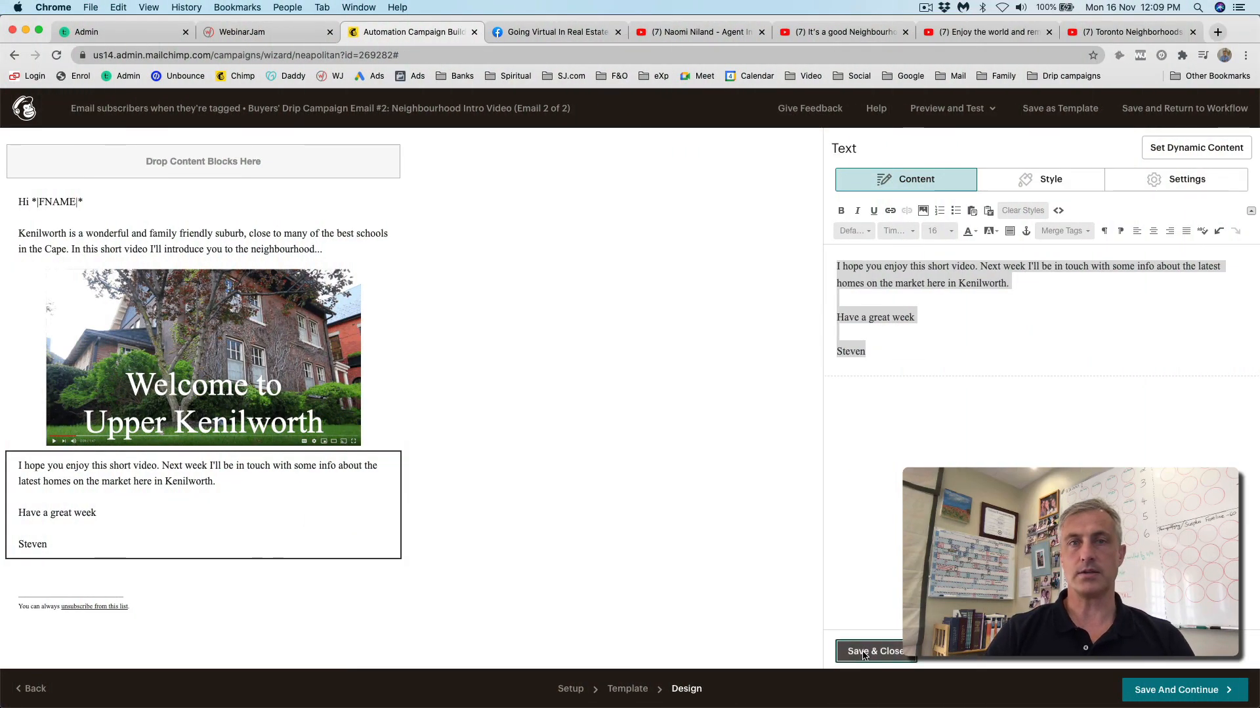
pyautogui.click(863, 652)
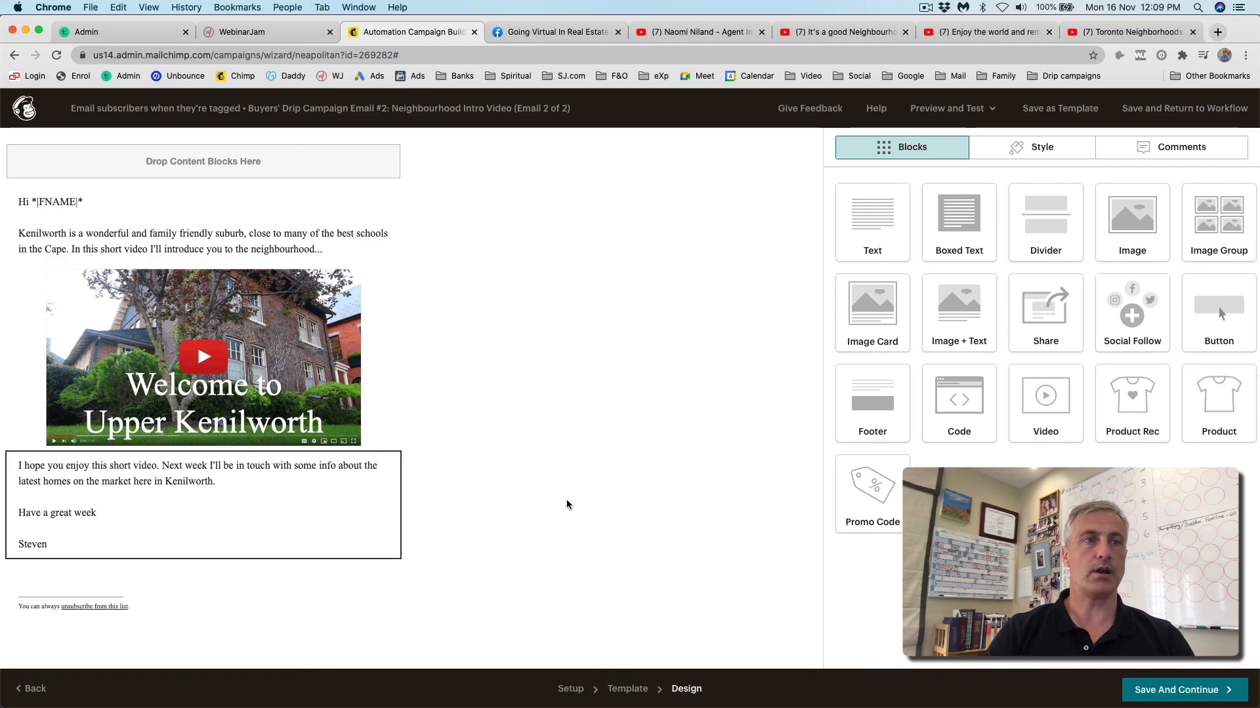
pyautogui.click(1173, 691)
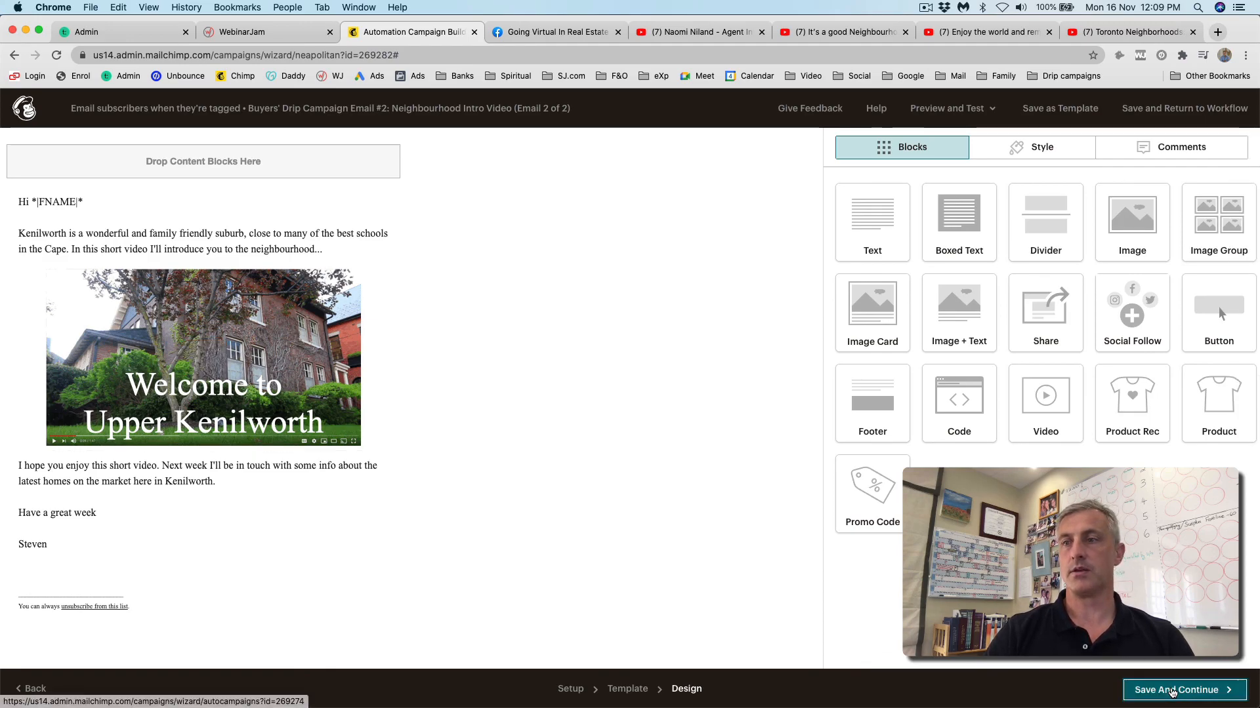